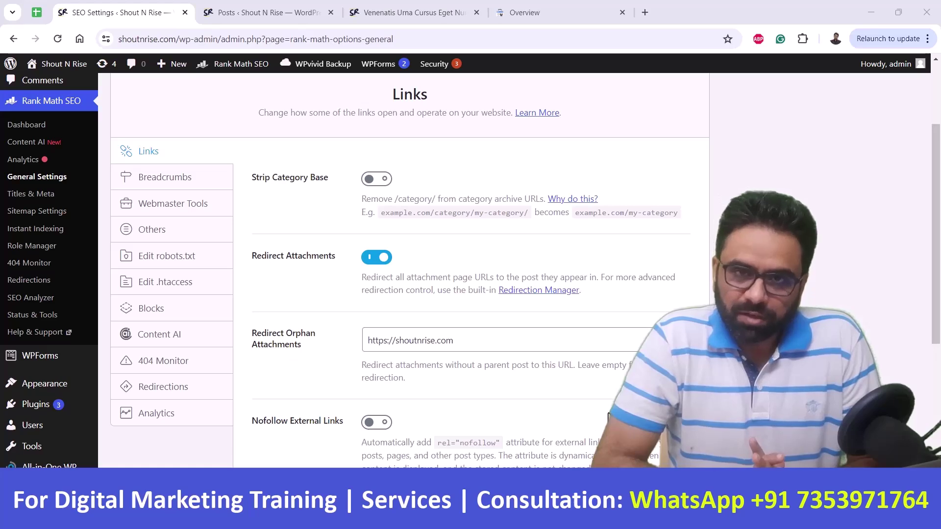
scroll(608, 416, "up", 2)
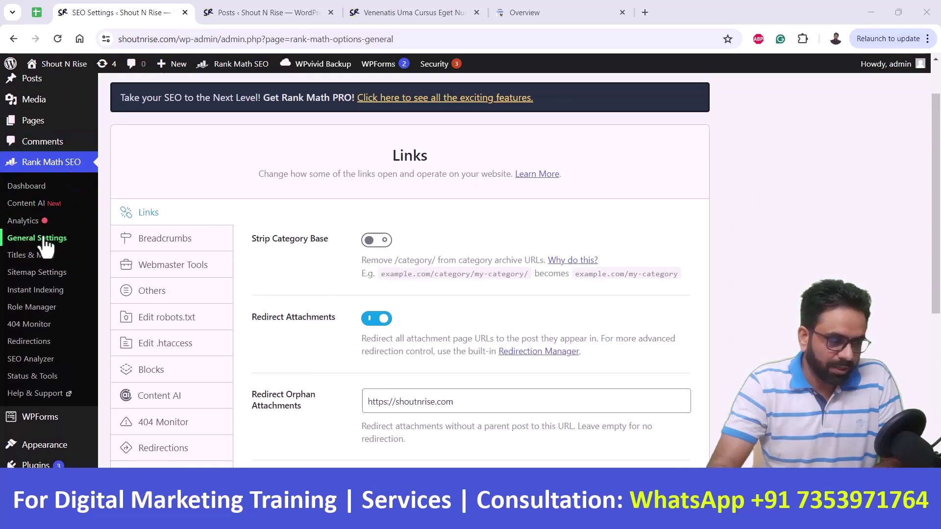
scroll(334, 248, "down", 2)
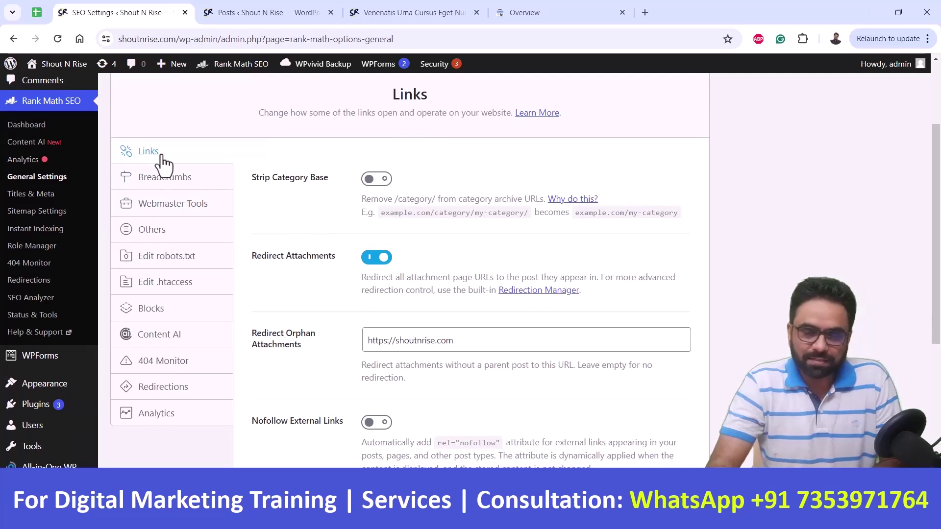
scroll(253, 248, "up", 2)
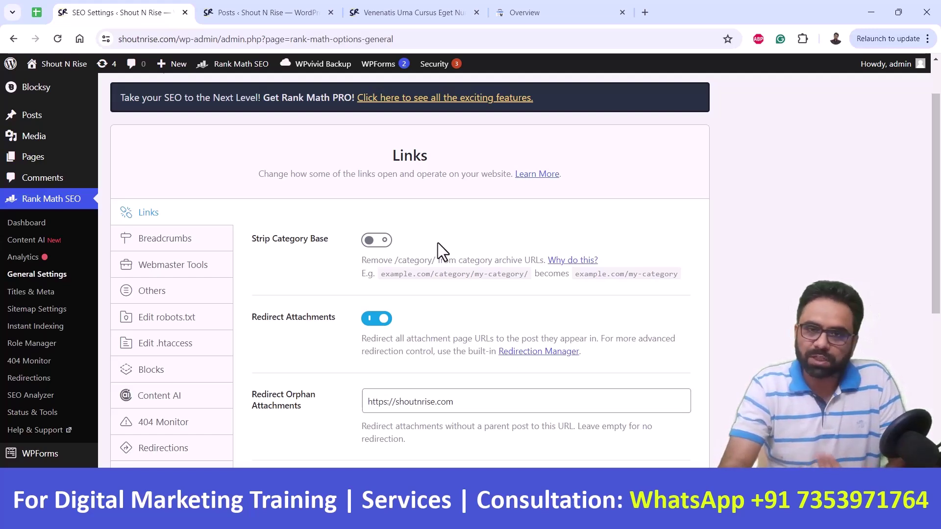
Step: Open the WordPress Permalinks settings in a new browser tab and examine the permalink structure options
scroll(437, 243, "down", 5)
mouse_move(49, 417)
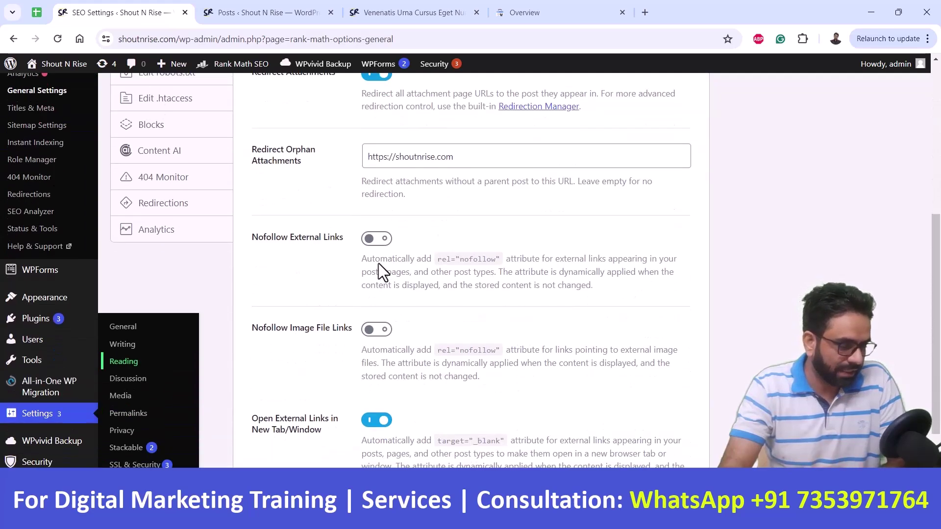
right_click(140, 416)
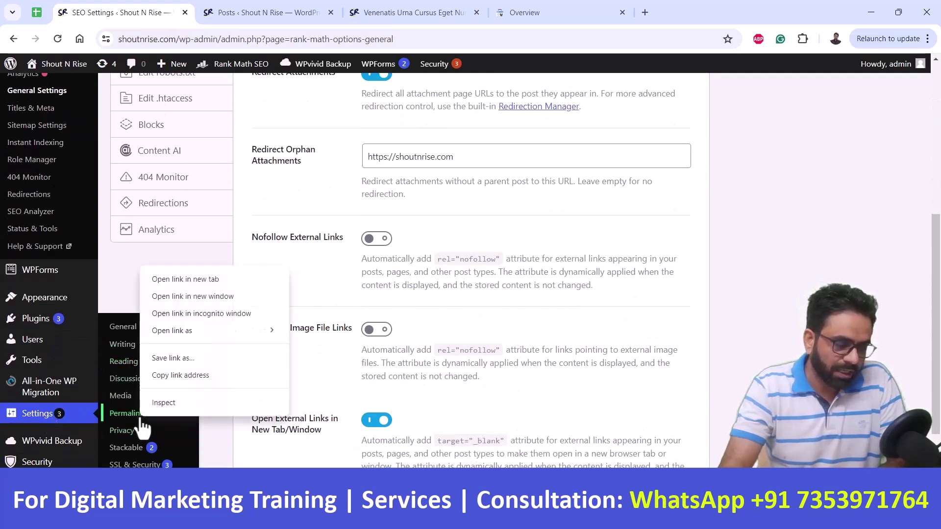
left_click(182, 277)
left_click(258, 3)
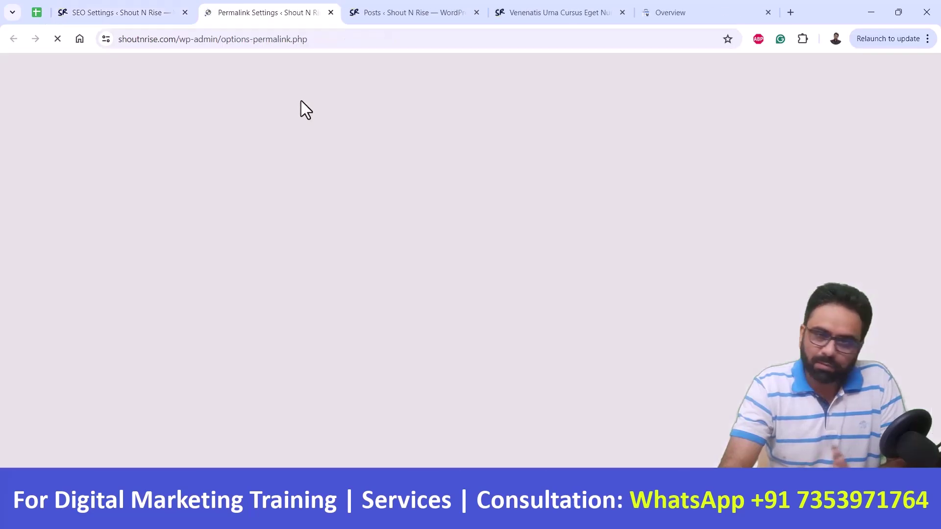
scroll(362, 196, "down", 5)
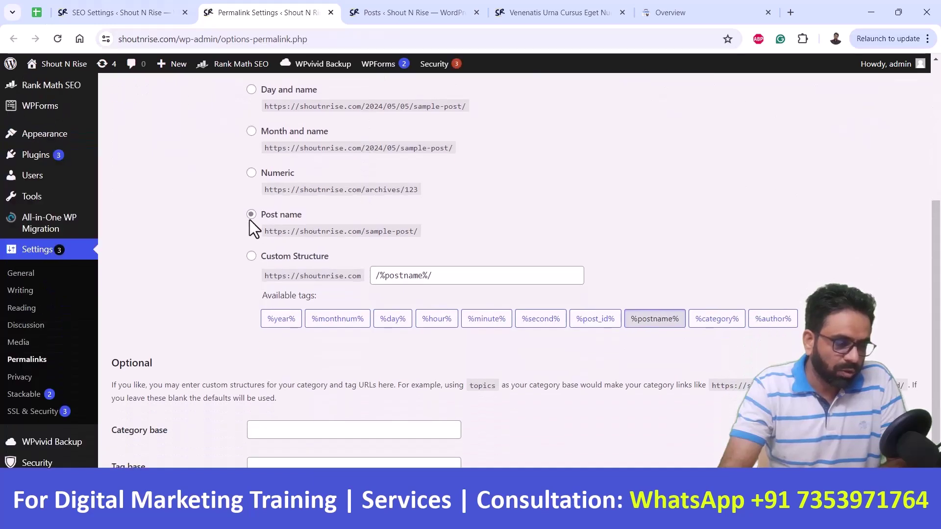
scroll(173, 193, "up", 3)
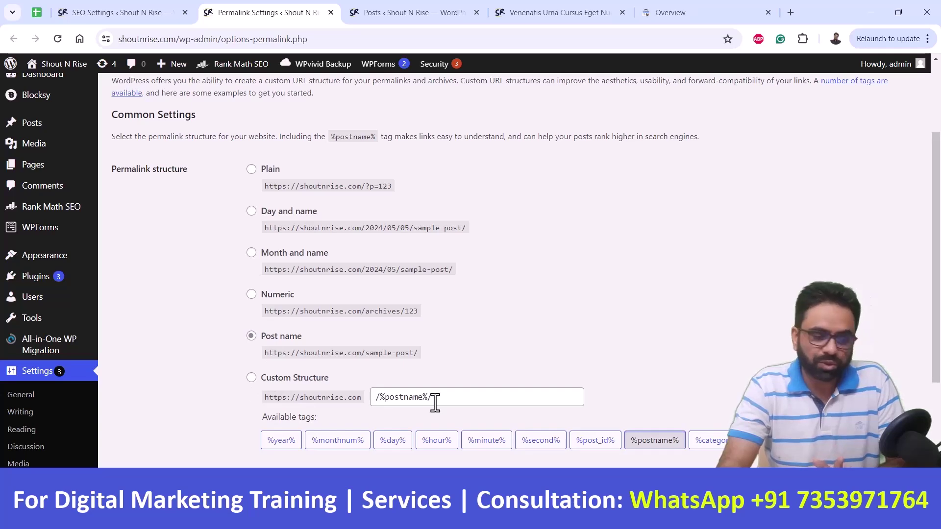
Step: Return to the Rank Math general settings and review the Strip Category Base and Redirect Attachments options
left_click(130, 11)
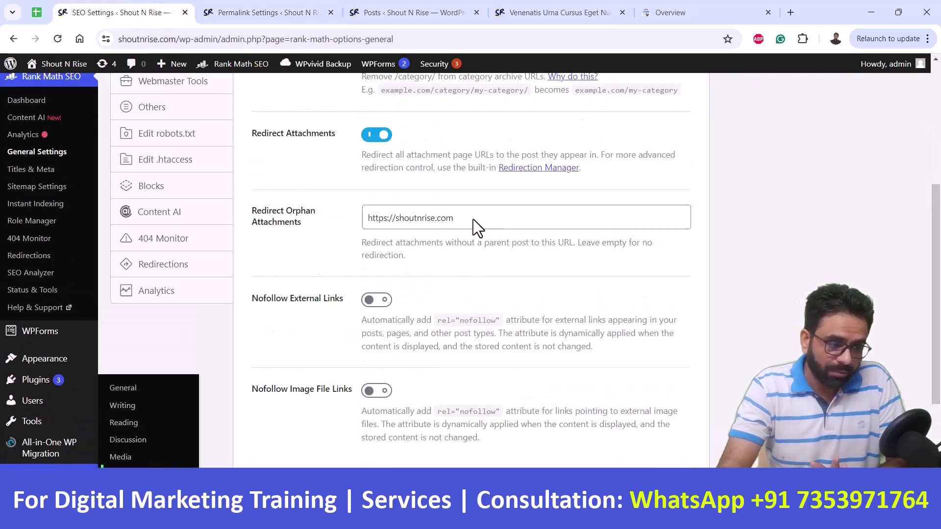
scroll(472, 219, "up", 5)
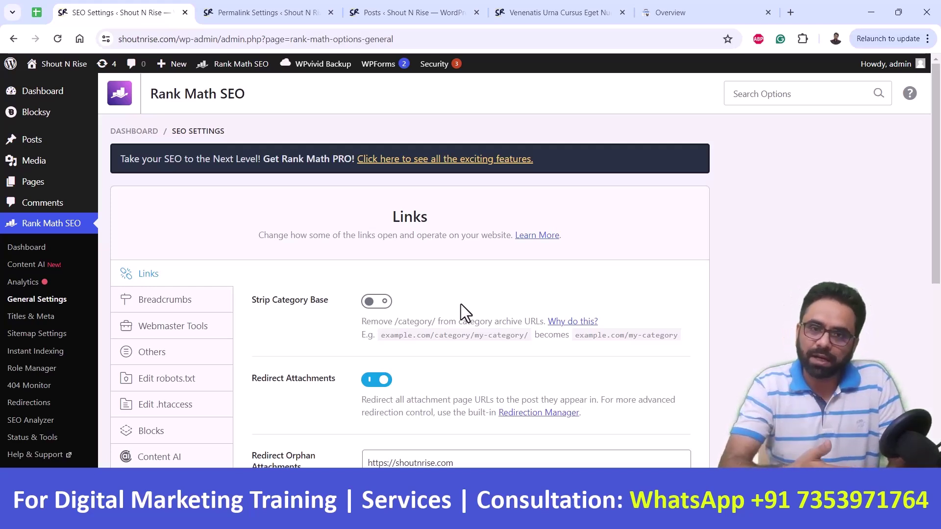
scroll(460, 304, "down", 1)
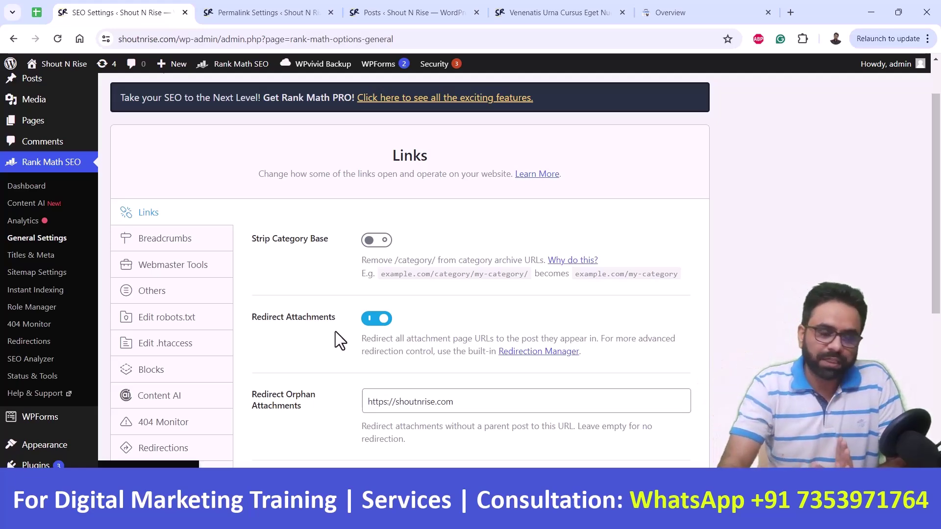
Step: View the published post "Venenatis Urna Cursus Eget Nunc Scelerisque", open its featured image in a new browser tab and select the image's URL
left_click(420, 8)
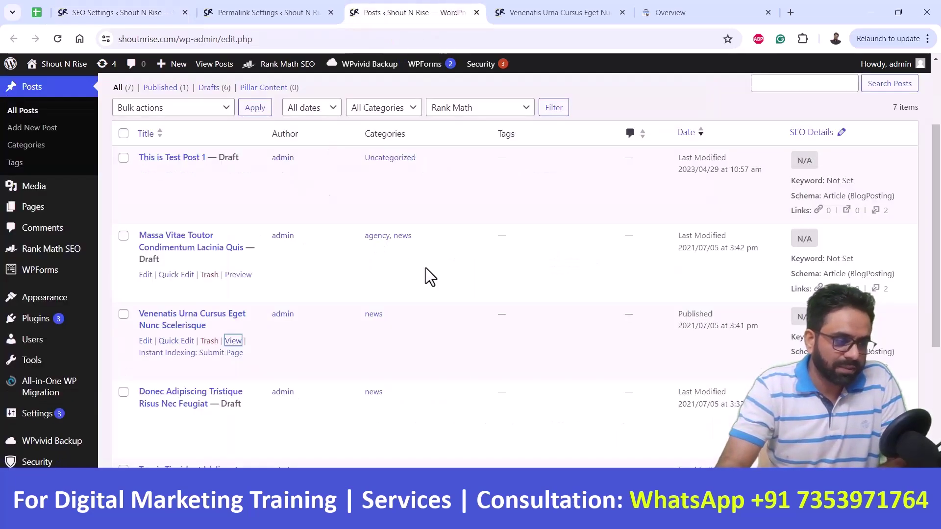
left_click(525, 14)
scroll(249, 200, "up", 4)
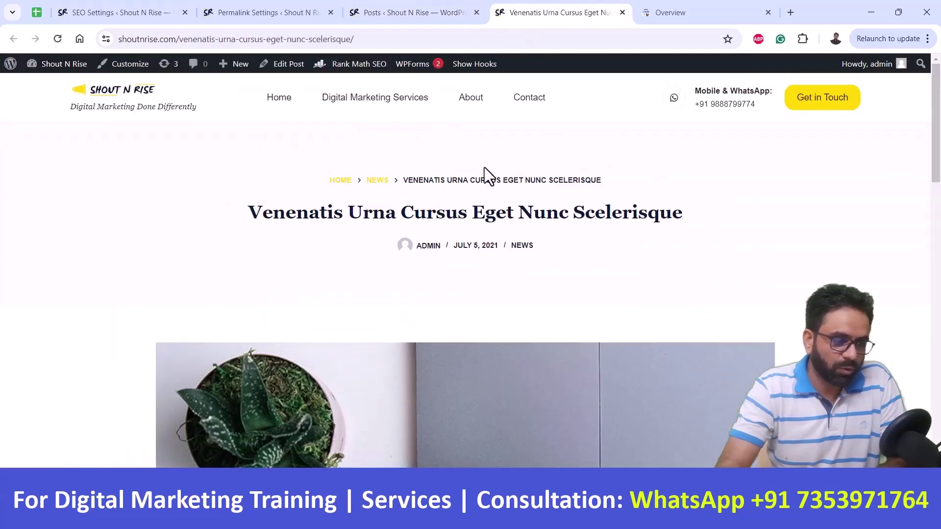
scroll(531, 229, "down", 5)
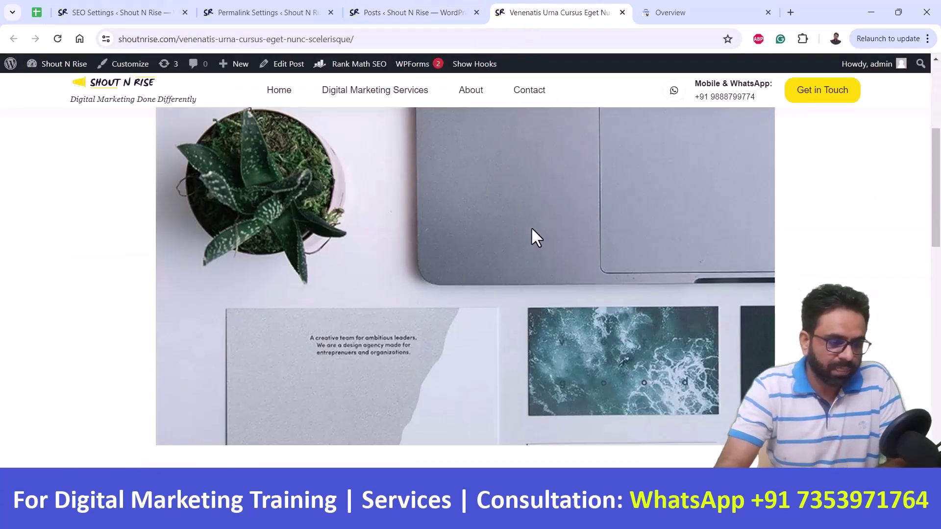
right_click(427, 227)
left_click(437, 236)
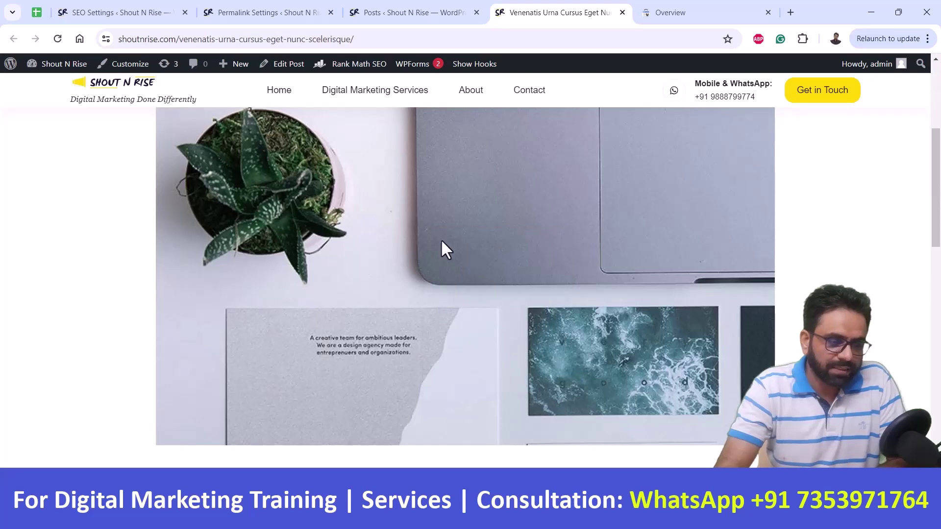
left_click(630, 10)
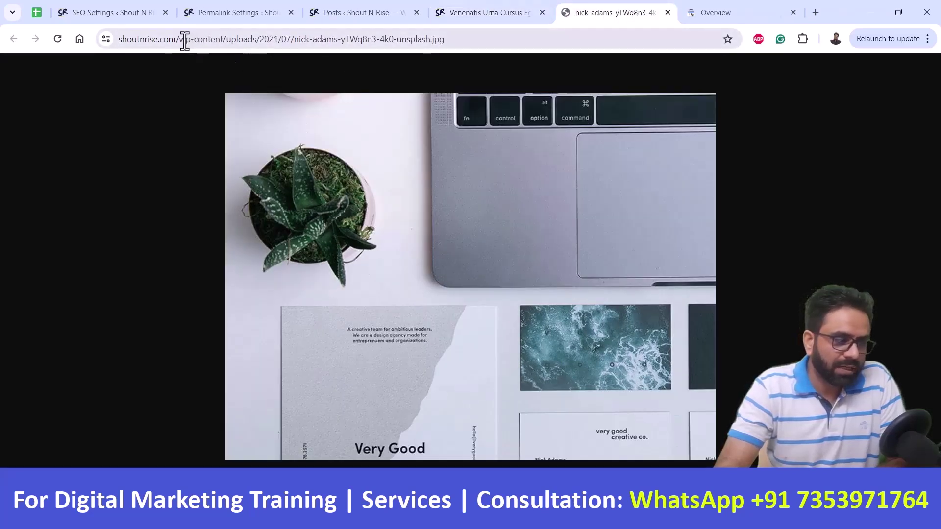
left_click_drag(184, 40, 115, 39)
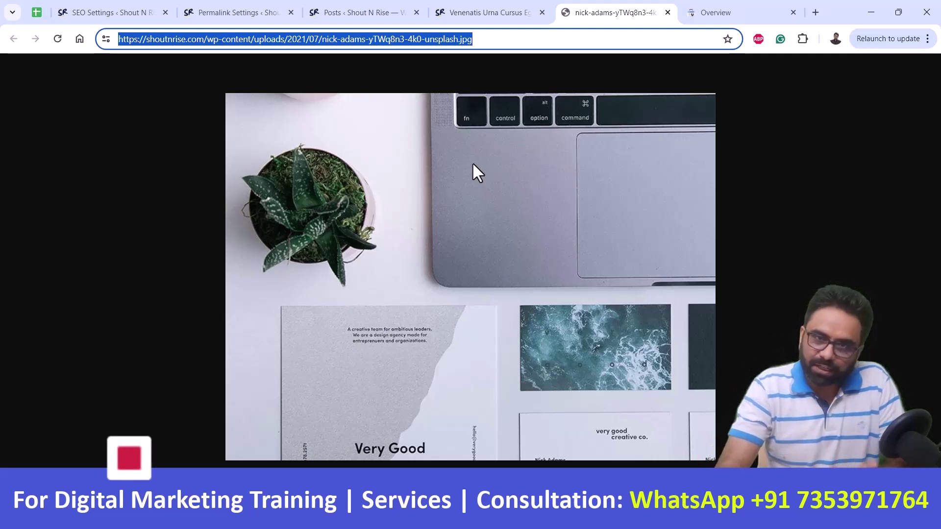
Step: Go back to the Rank Math Links settings and examine the Redirect Attachments description and the Redirect Orphan Attachments URL
left_click(247, 14)
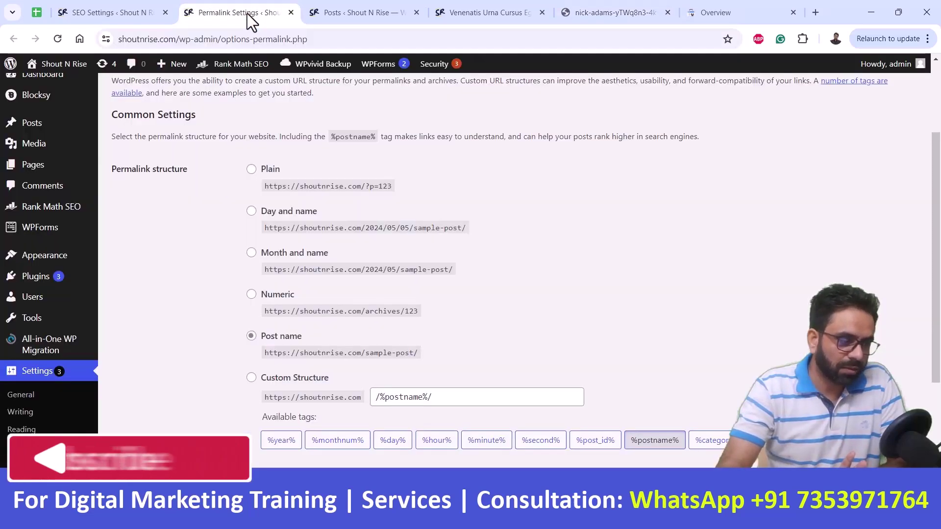
left_click(131, 8)
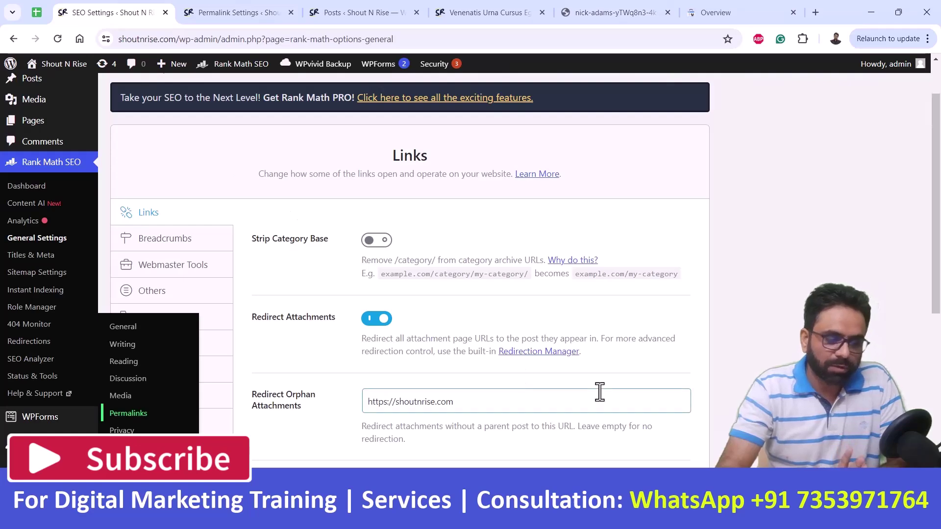
scroll(588, 382, "down", 3)
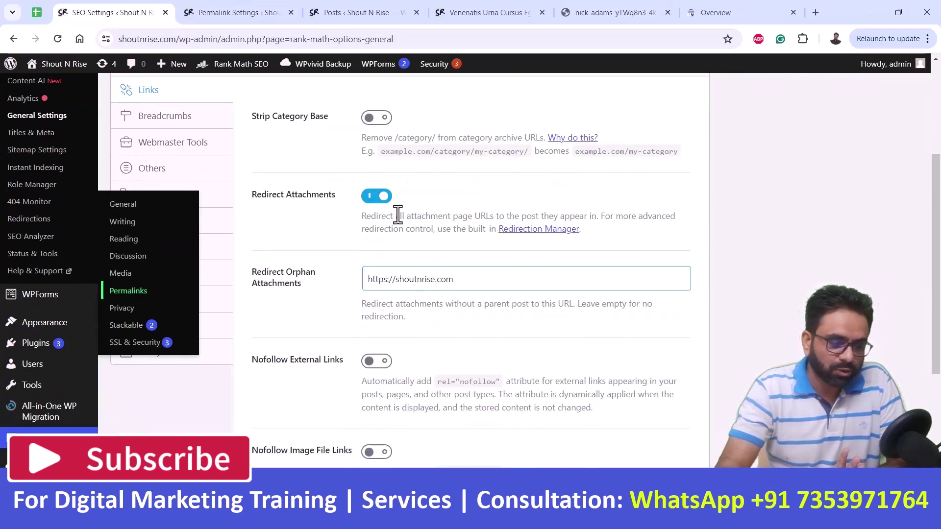
left_click_drag(397, 215, 552, 216)
left_click(527, 215)
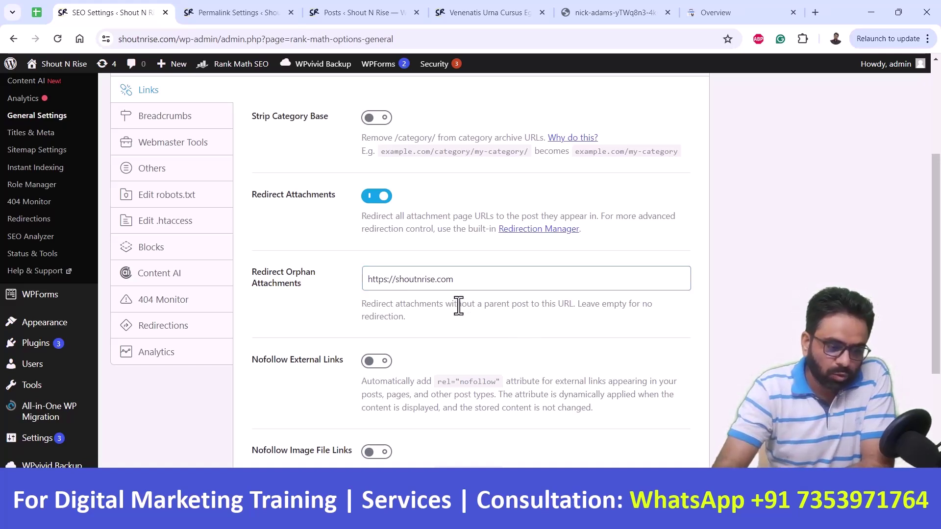
left_click_drag(457, 304, 558, 309)
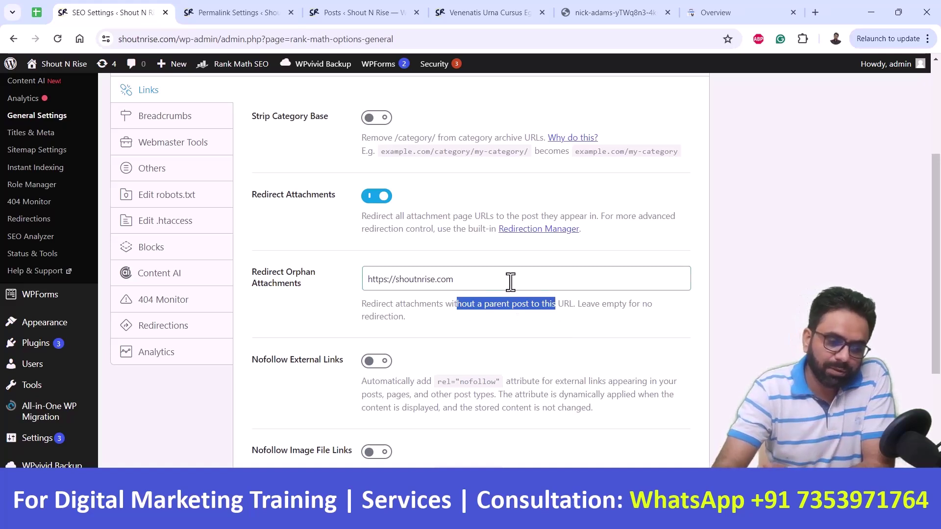
left_click_drag(510, 281, 353, 279)
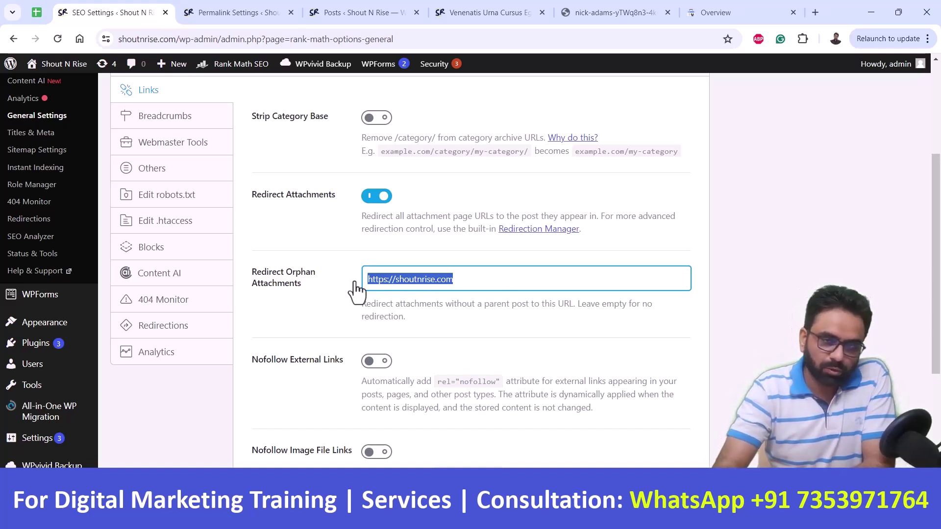
Step: Review the Nofollow External Links, Nofollow Image File Links and Open External Links in New Tab/Window options
scroll(355, 288, "down", 1)
left_click(298, 304)
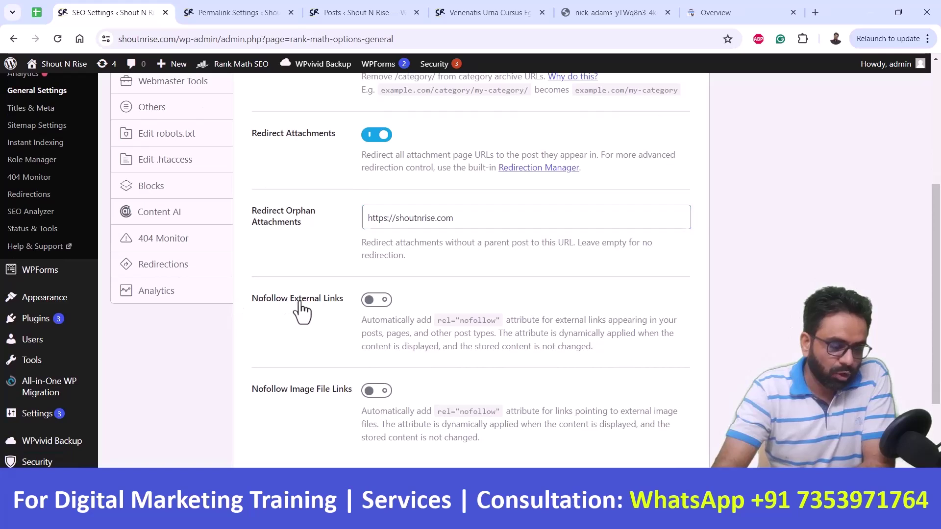
triple_click(299, 304)
scroll(523, 295, "down", 1)
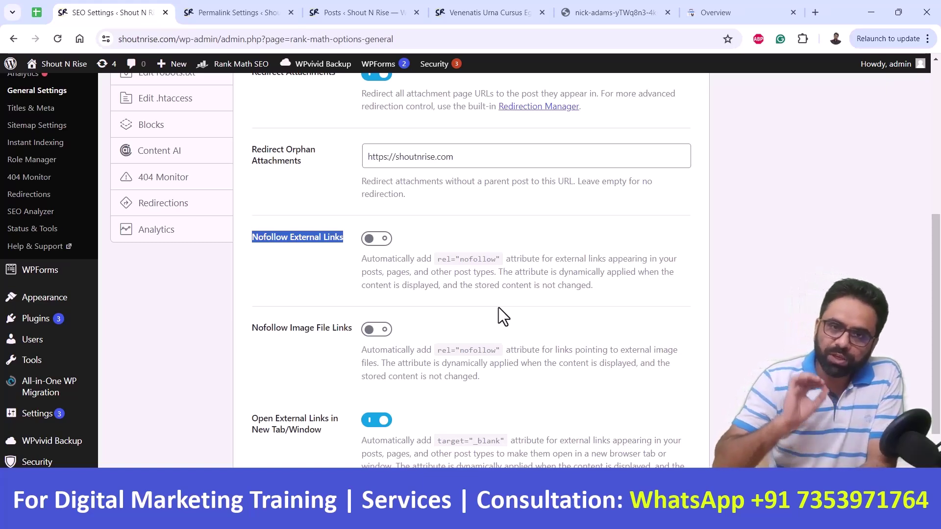
scroll(498, 307, "down", 3)
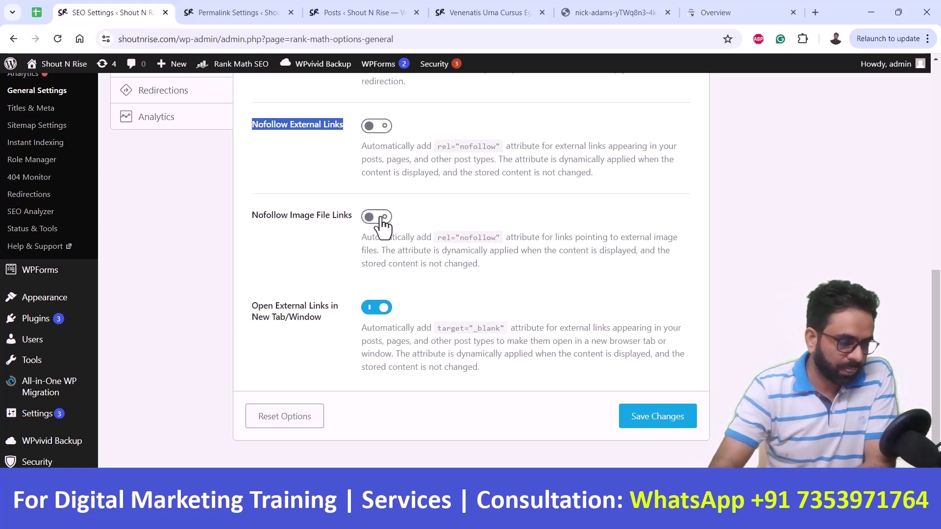
left_click_drag(248, 304, 311, 324)
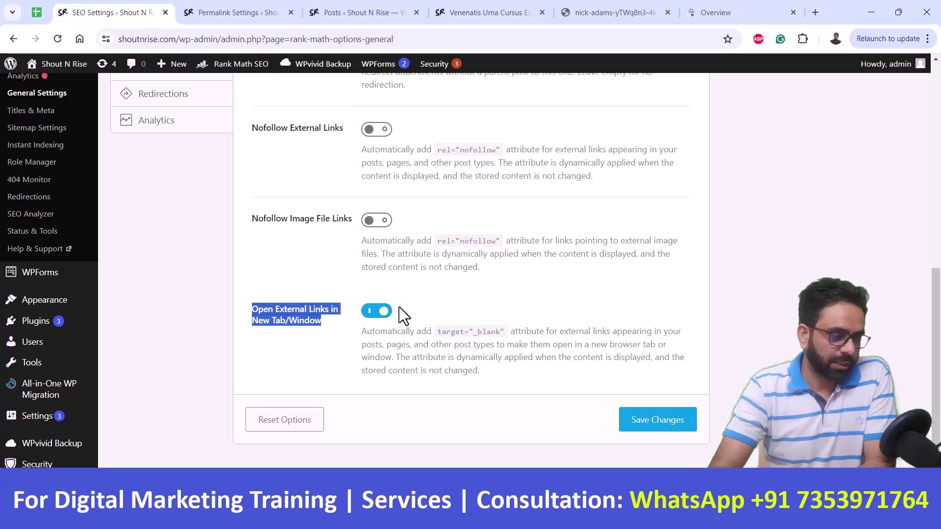
scroll(399, 307, "up", 8)
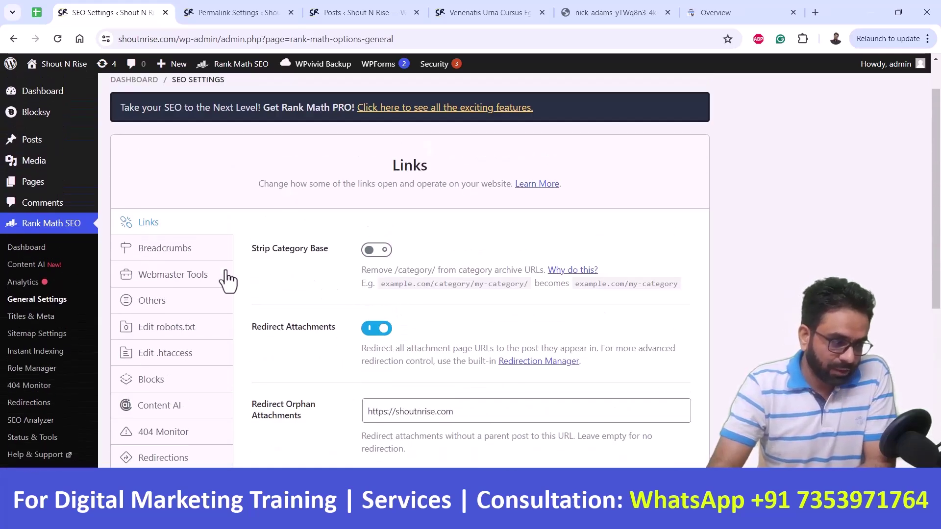
Step: Disable the breadcrumbs function in Rank Math's Breadcrumbs settings and save the changes
left_click(187, 255)
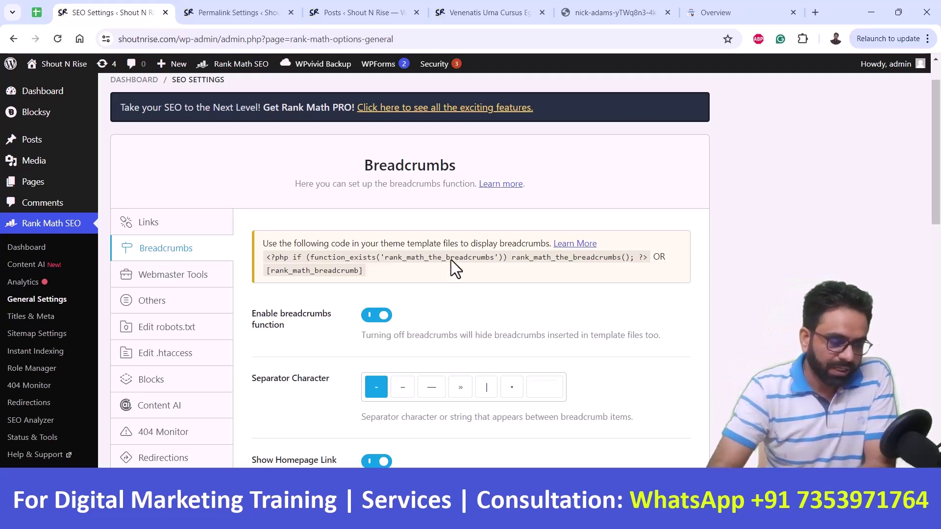
left_click(376, 315)
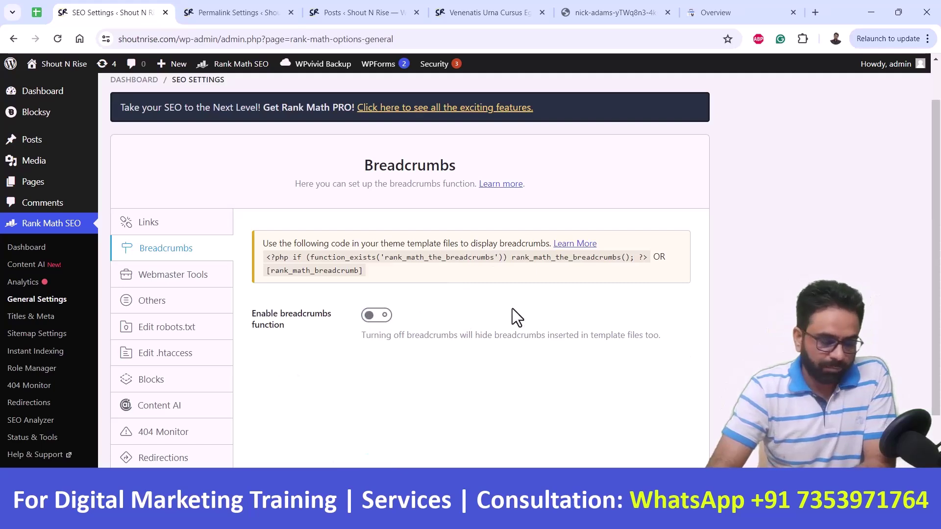
scroll(512, 307, "down", 2)
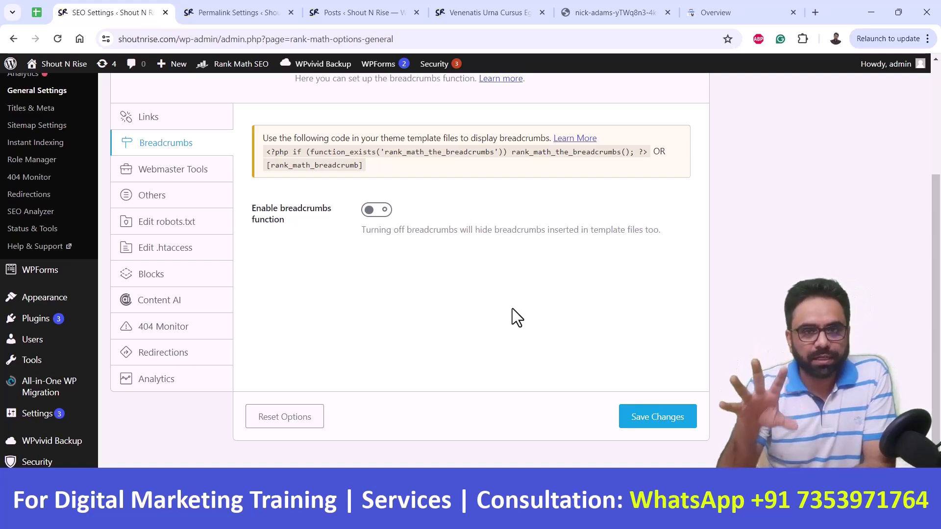
left_click(679, 419)
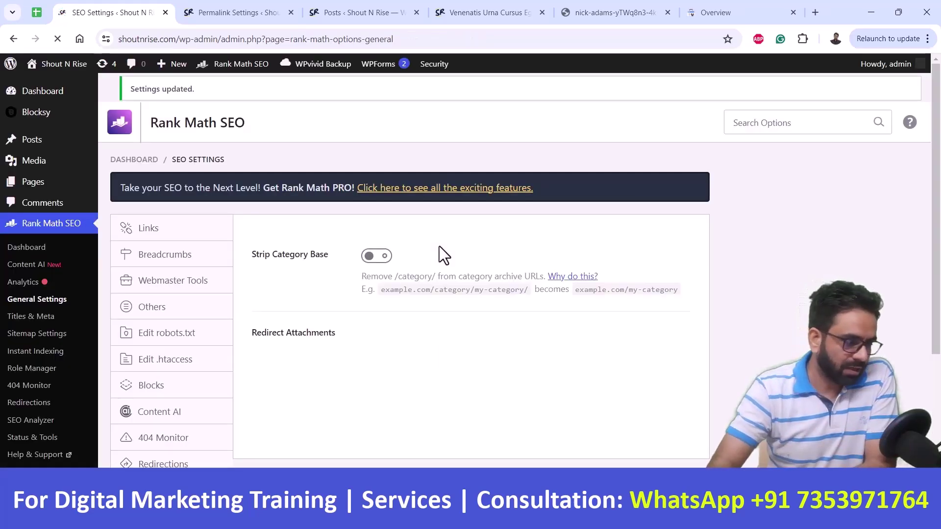
Step: Open the Blocksy theme customizer and go to the Breadcrumbs options in its General section
scroll(9, 276, "down", 6)
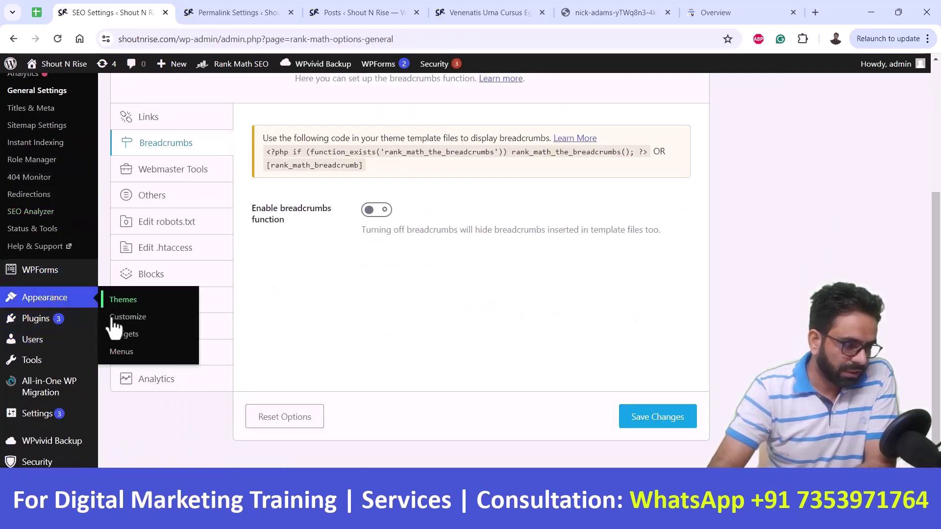
left_click(125, 317)
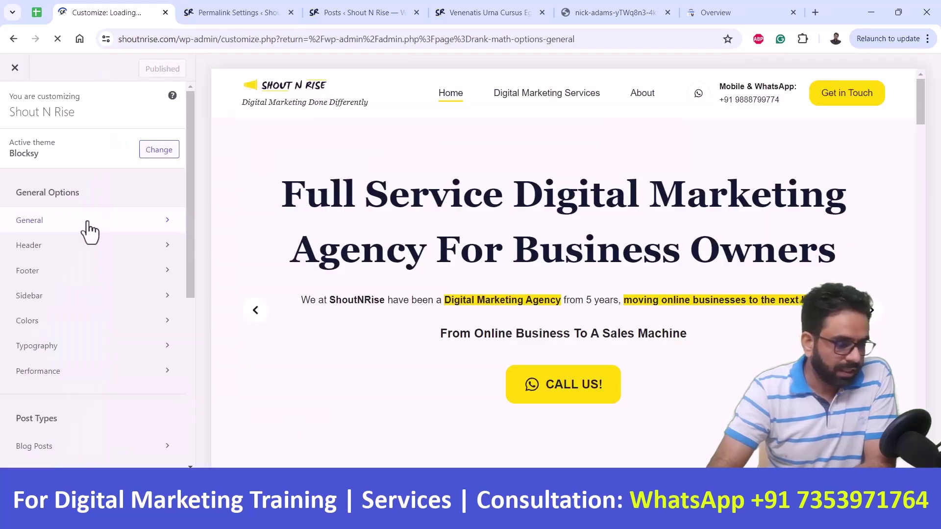
left_click(88, 226)
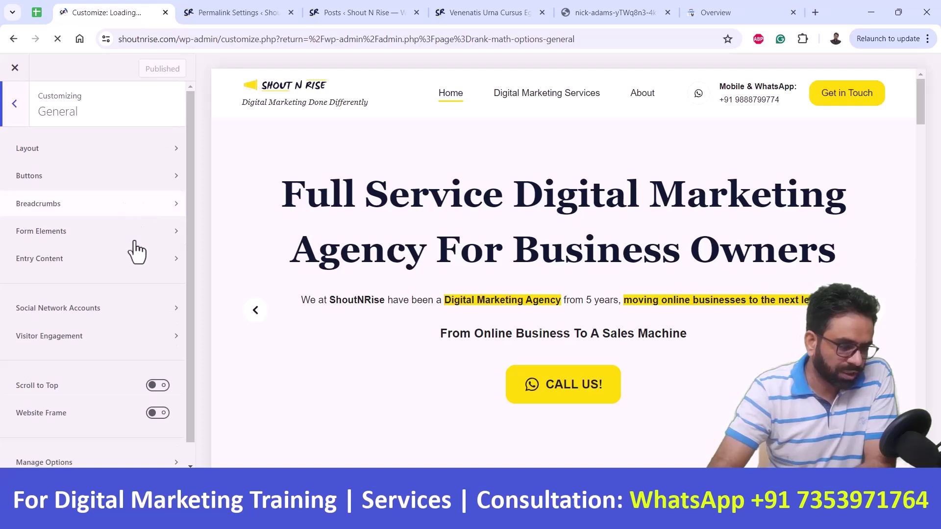
left_click(160, 207)
scroll(122, 333, "down", 2)
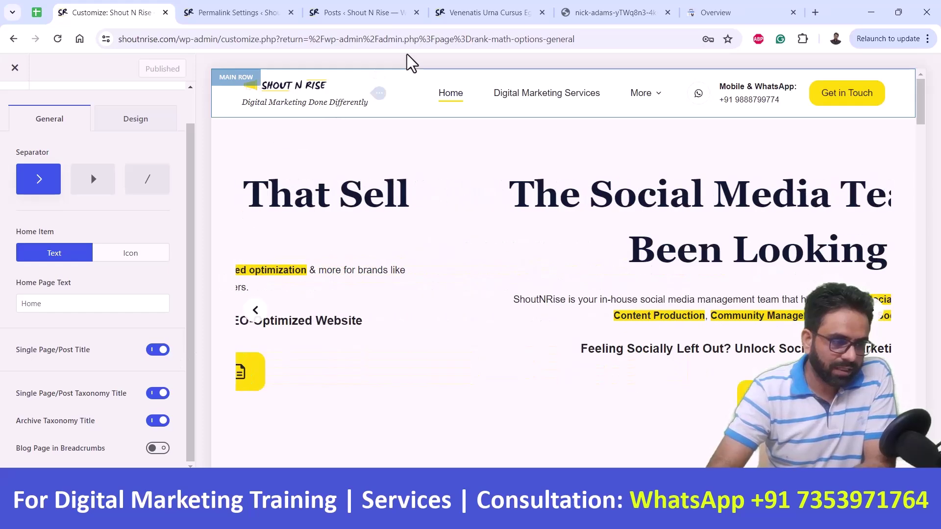
Step: Examine the breadcrumb trail on the published post "Venenatis Urna Cursus Eget Nunc Scelerisque" and highlight the post title in it
left_click(463, 14)
scroll(485, 132, "up", 5)
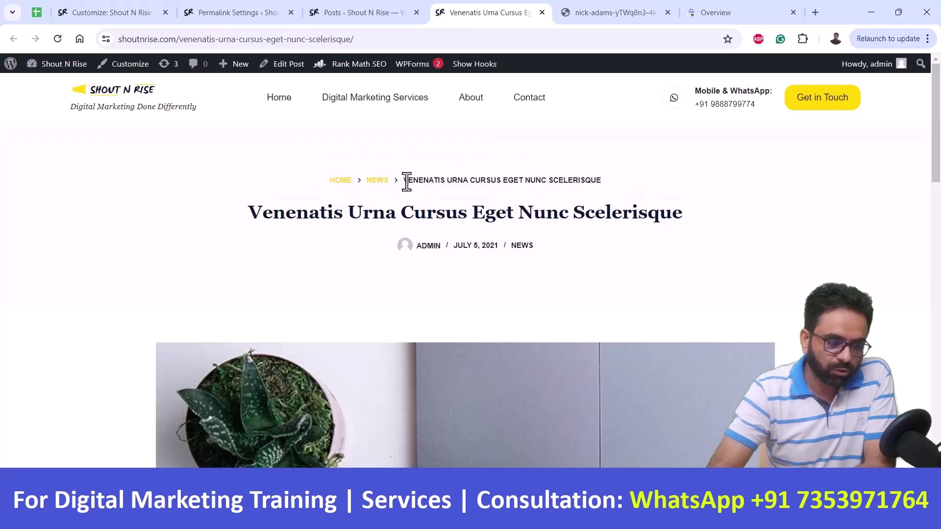
left_click_drag(404, 180, 616, 182)
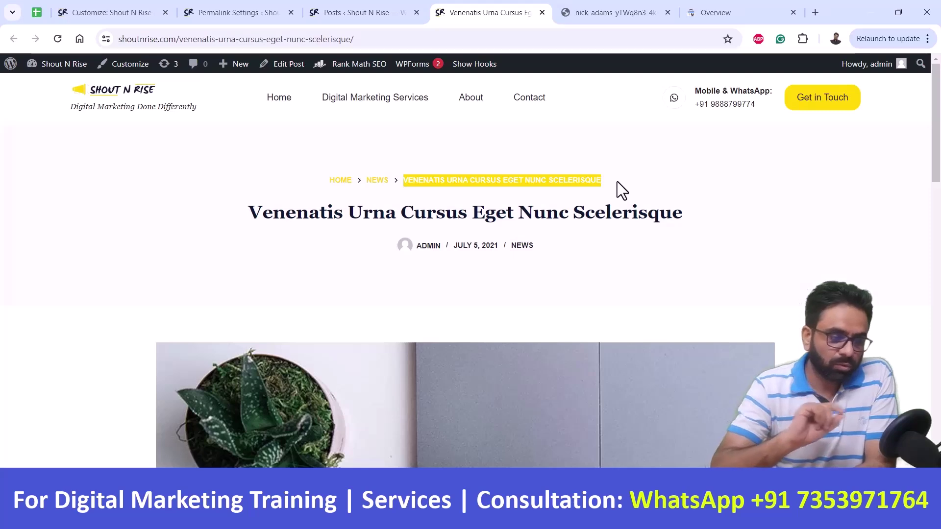
Step: In the theme's breadcrumb options, disable Single Page/Post Title, Single Page/Post Taxonomy Title and Archive Taxonomy Title, and publish the changes
left_click(94, 13)
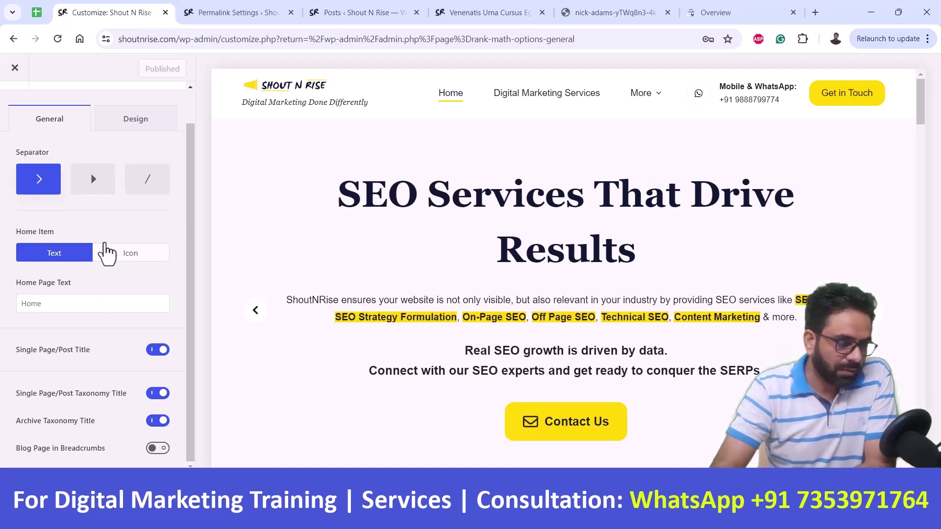
left_click(157, 350)
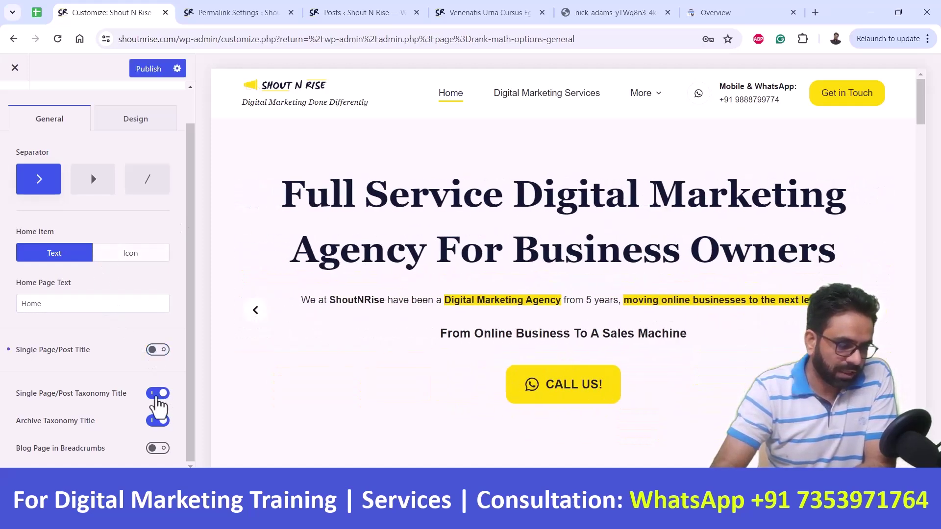
left_click(157, 393)
left_click(157, 420)
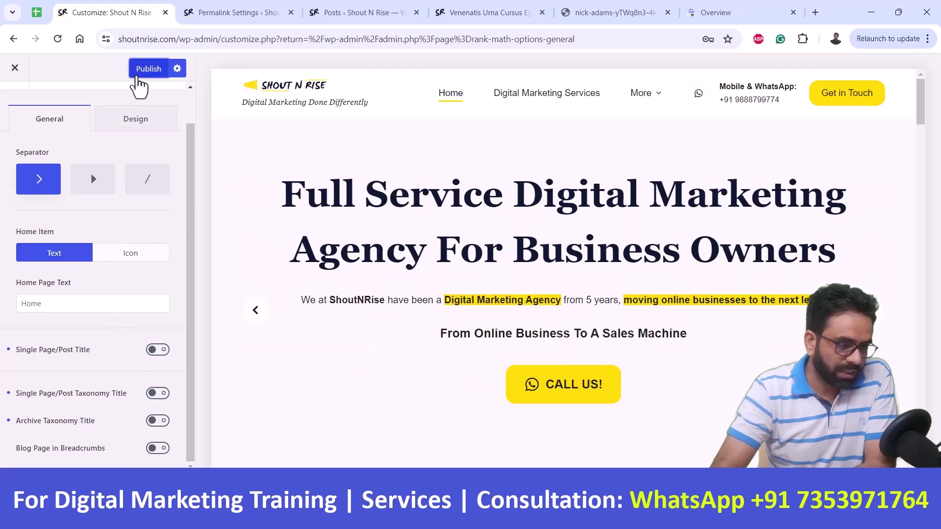
left_click(139, 72)
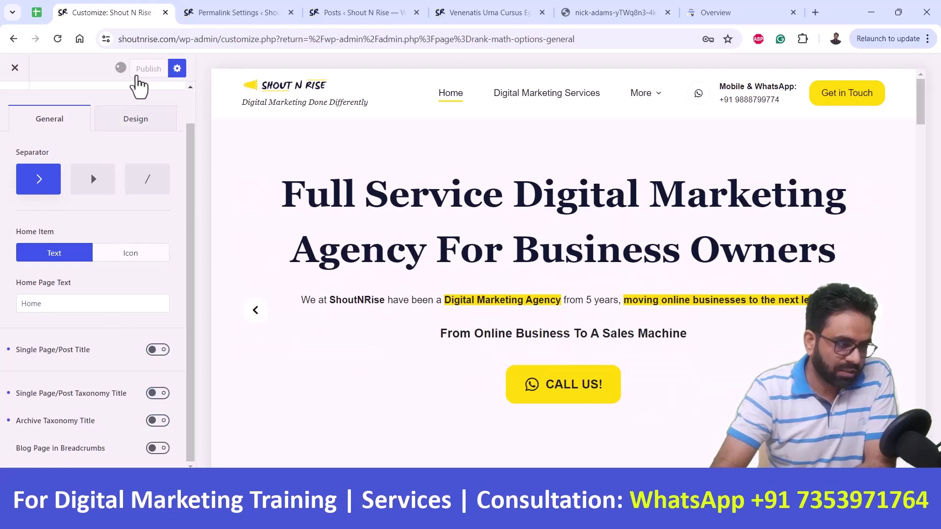
Step: Reload the published post to check its breadcrumb trail
left_click(469, 13)
left_click(470, 39)
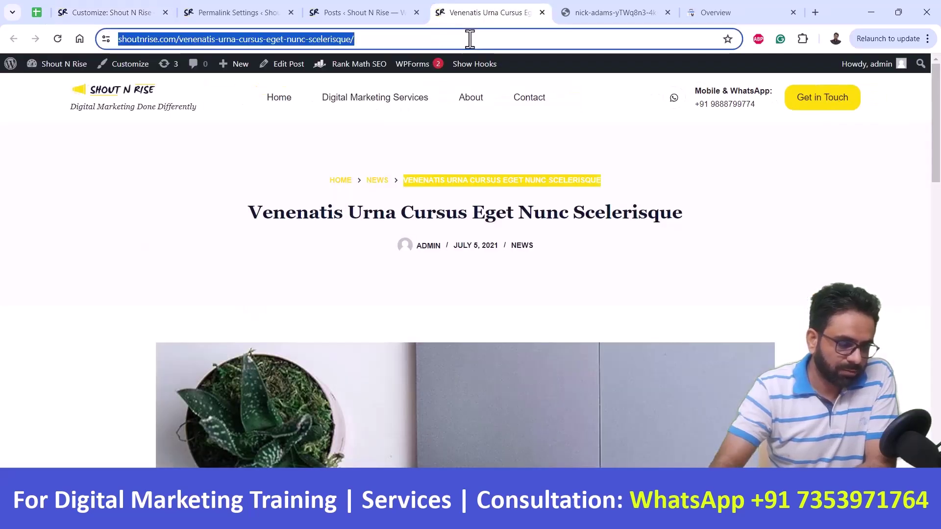
key("Return")
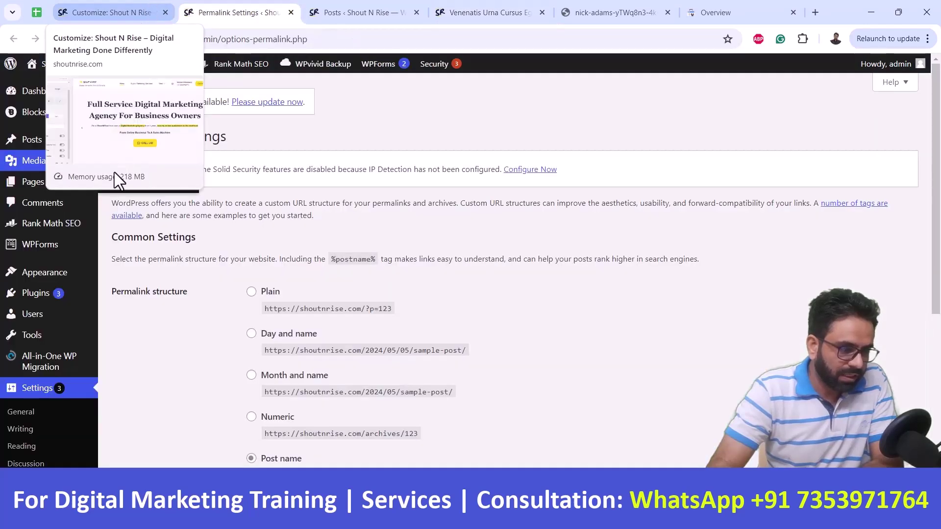
Step: Close the customizer, enable Rank Math's breadcrumbs function and choose » as the separator character
left_click(147, 9)
left_click(15, 67)
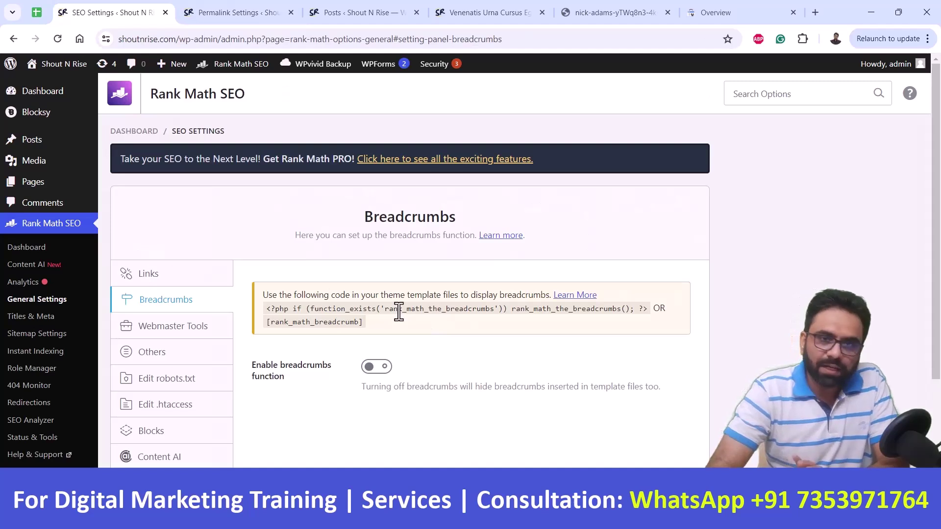
left_click(376, 367)
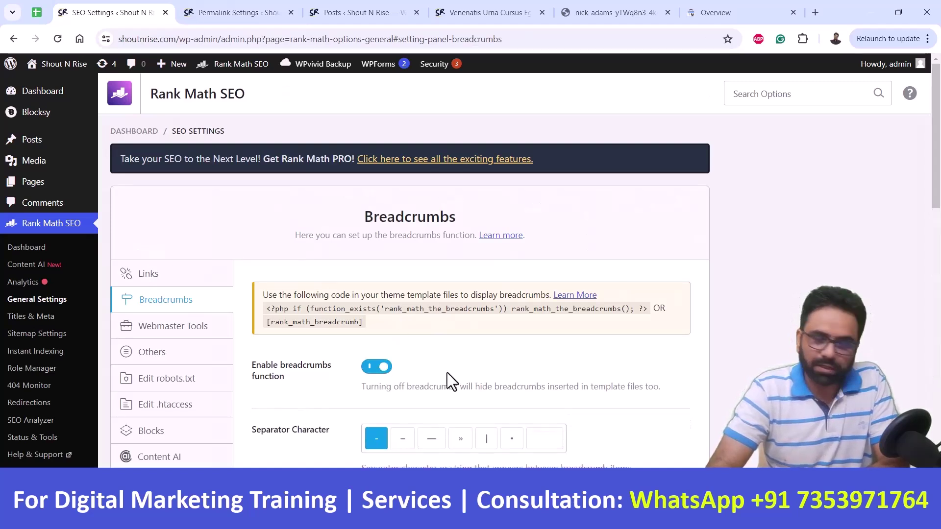
scroll(479, 350, "down", 2)
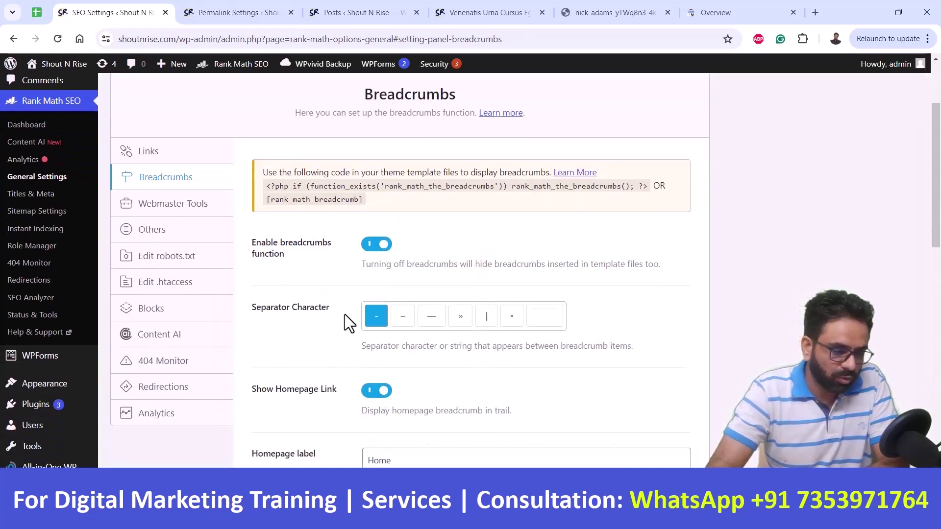
scroll(544, 265, "down", 2)
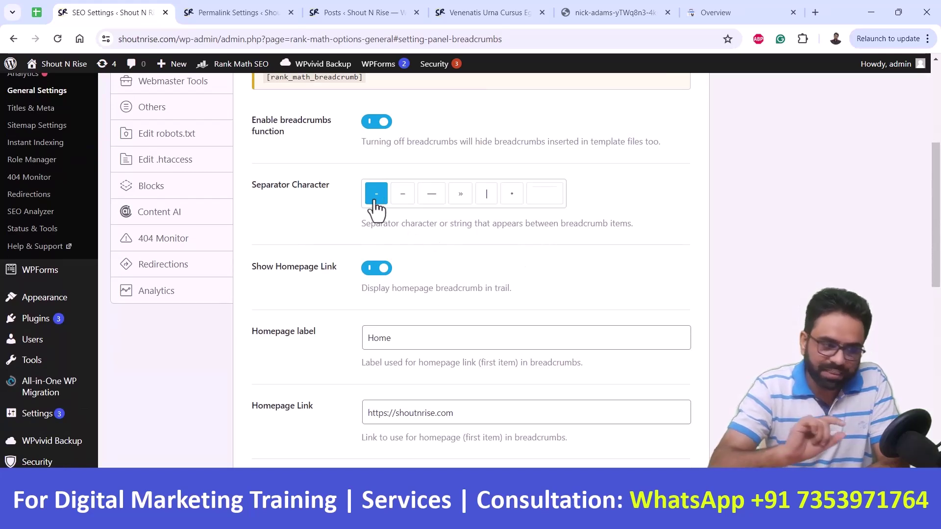
left_click(460, 198)
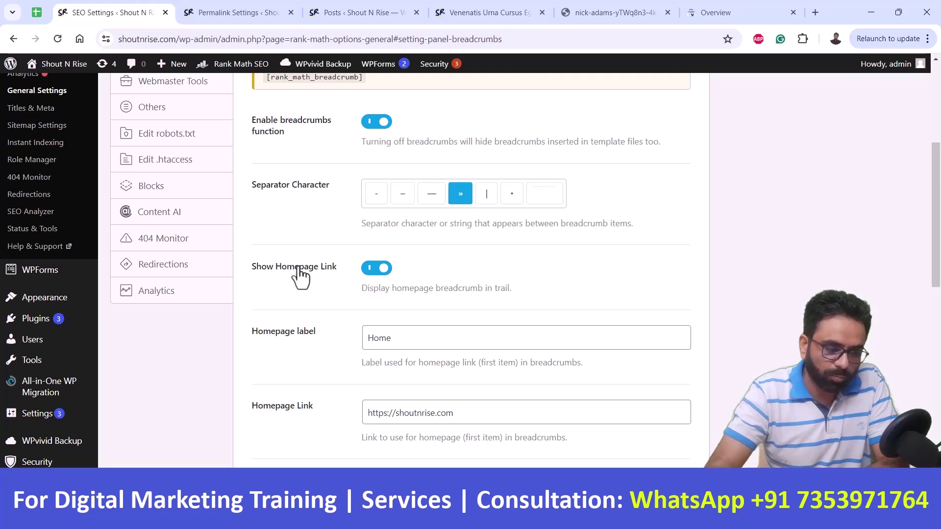
Step: Review the remaining breadcrumb options, from Homepage label, link, prefix and archive format down to Show Blog Page
scroll(444, 285, "down", 1)
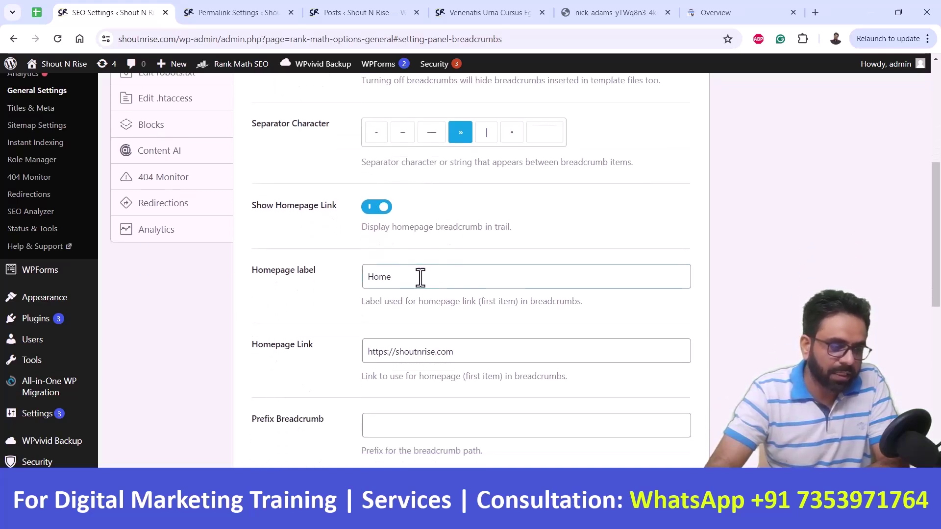
left_click(420, 276)
scroll(419, 278, "down", 1)
scroll(419, 277, "down", 2)
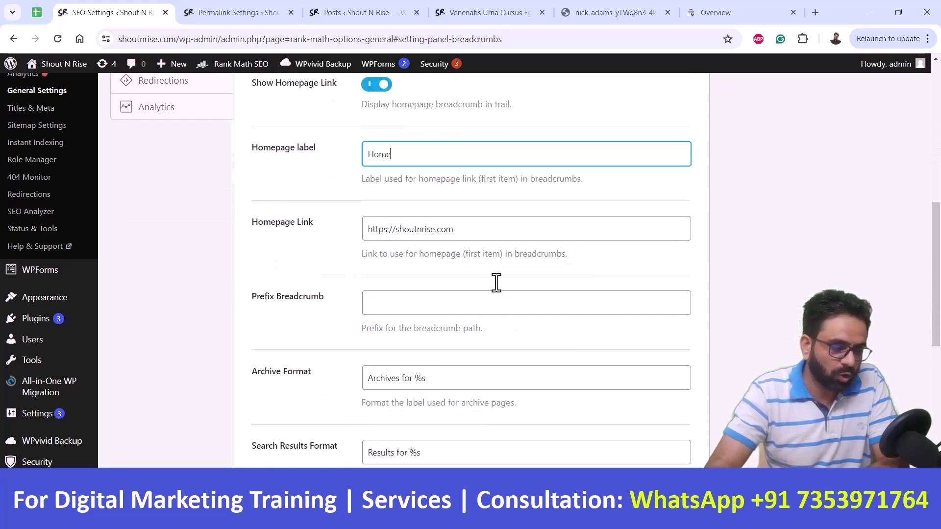
left_click(507, 234)
left_click(478, 306)
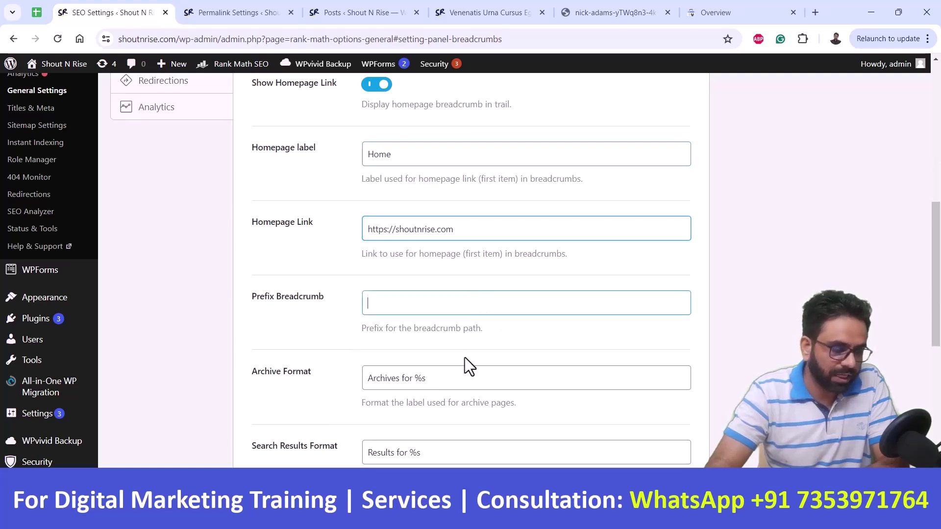
left_click(463, 371)
scroll(420, 430, "down", 2)
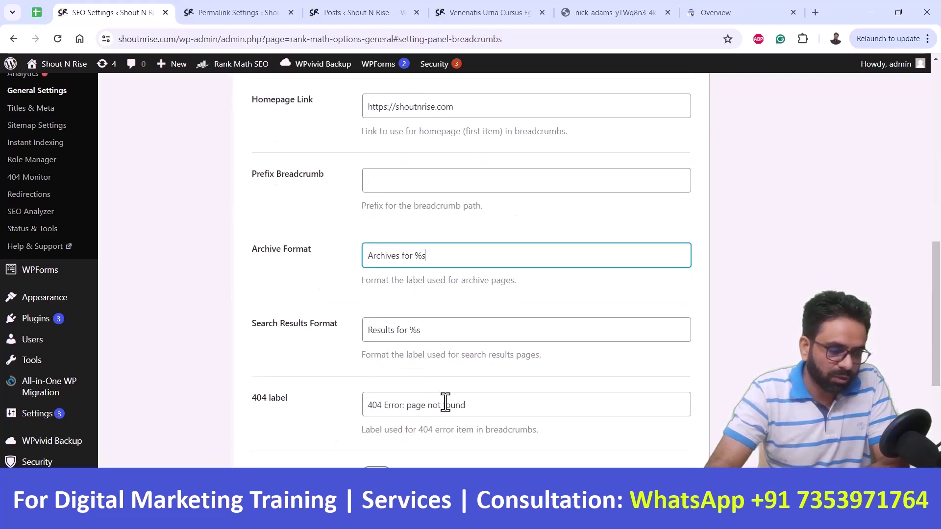
scroll(447, 404, "down", 5)
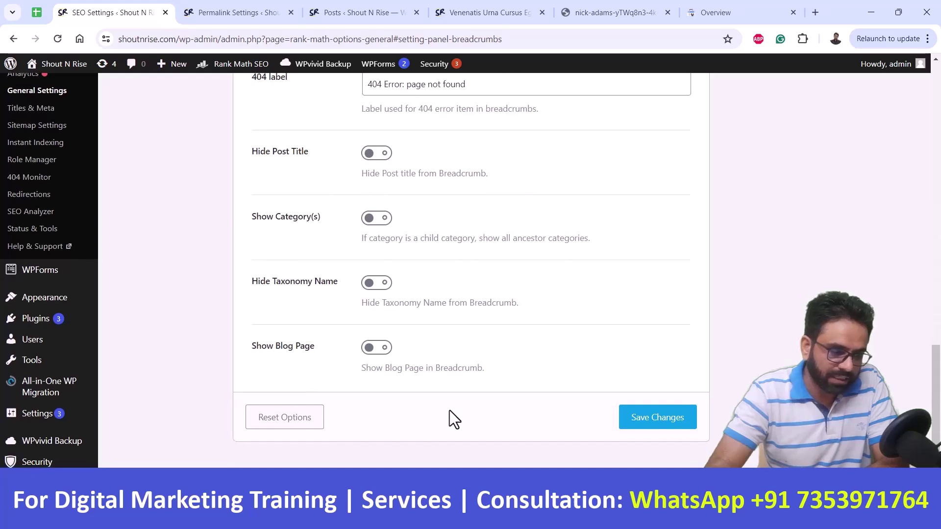
Step: Copy the [rank_math_breadcrumb] shortcode from the Breadcrumbs settings and save the breadcrumb changes
scroll(448, 410, "up", 15)
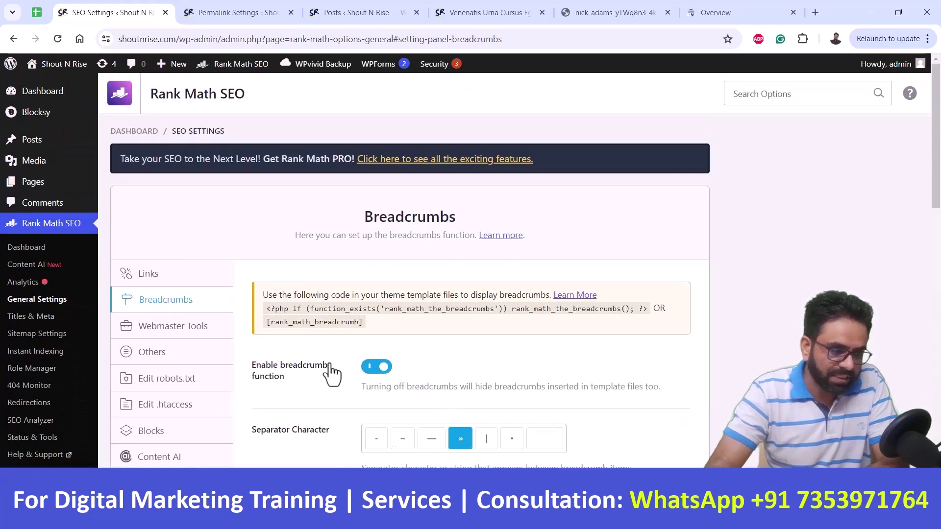
left_click_drag(264, 308, 637, 312)
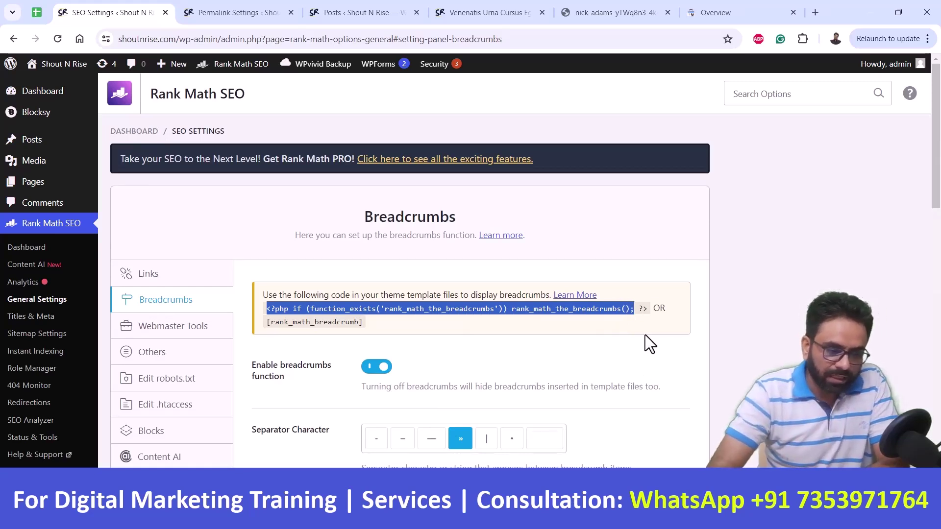
left_click_drag(649, 307, 264, 307)
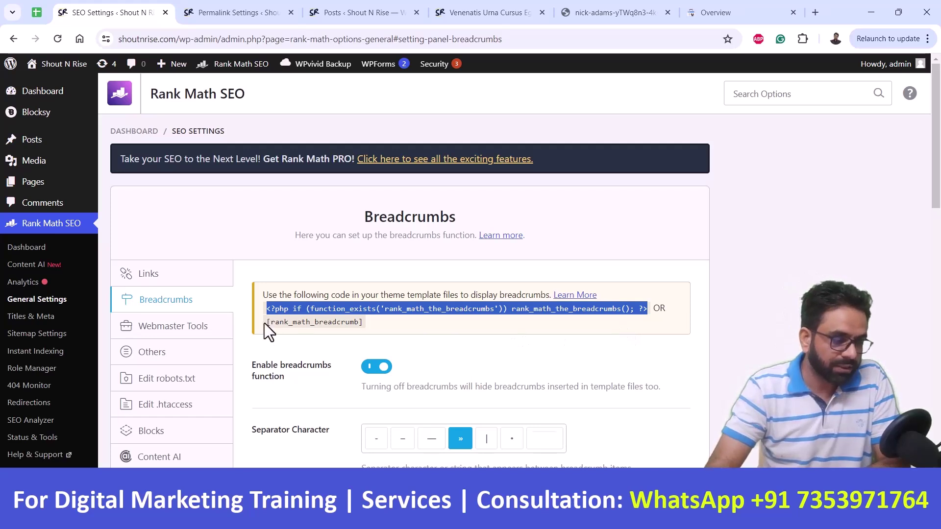
left_click_drag(264, 322, 368, 328)
key("ctrl+c")
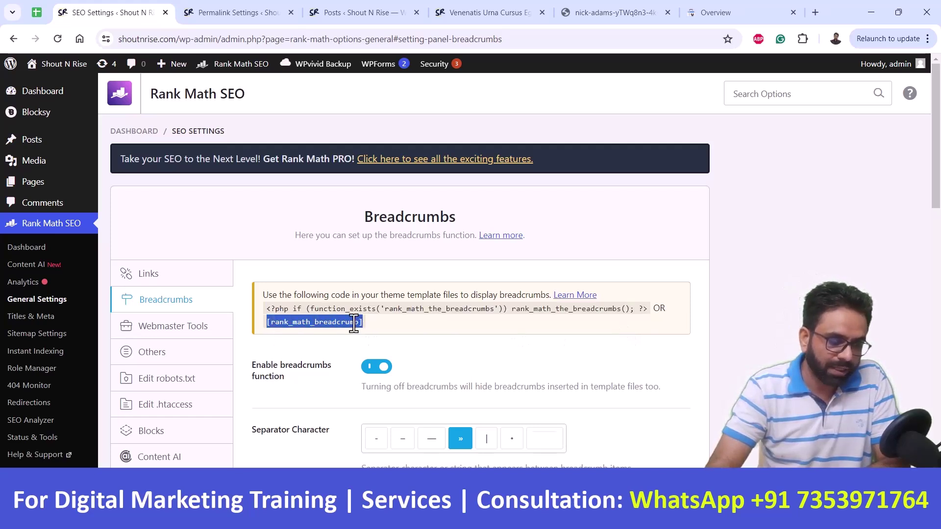
right_click(354, 323)
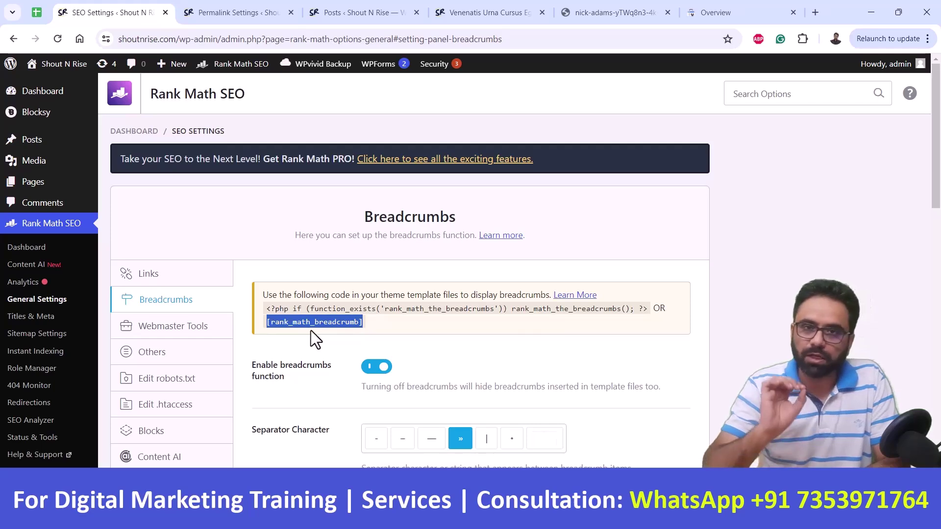
scroll(613, 321, "down", 15)
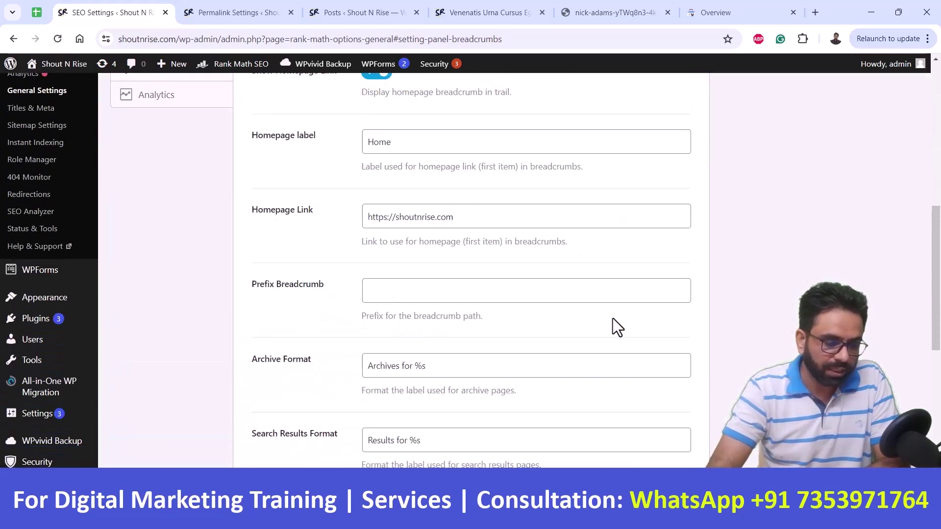
left_click(673, 433)
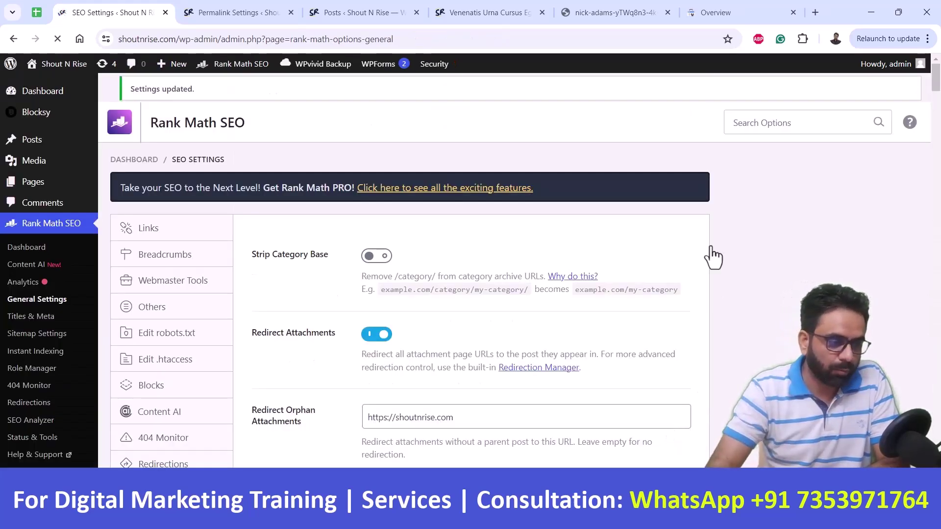
Step: Go back to the published post and open it for editing in a new browser tab
left_click(463, 7)
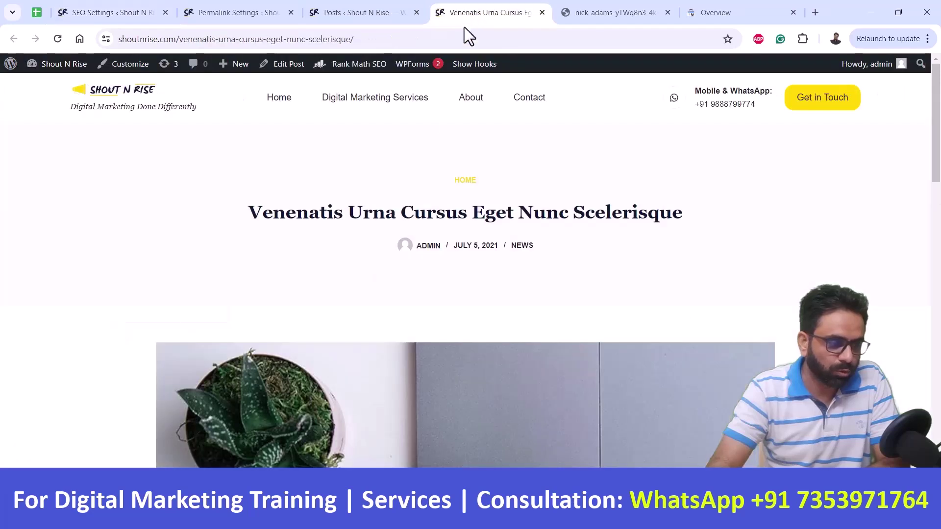
right_click(307, 78)
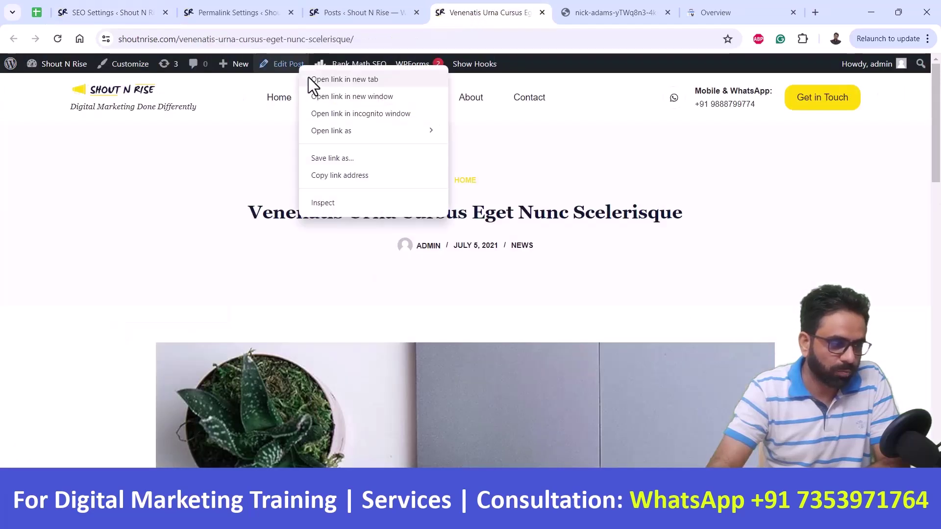
left_click(338, 79)
key("ctrl+Tab")
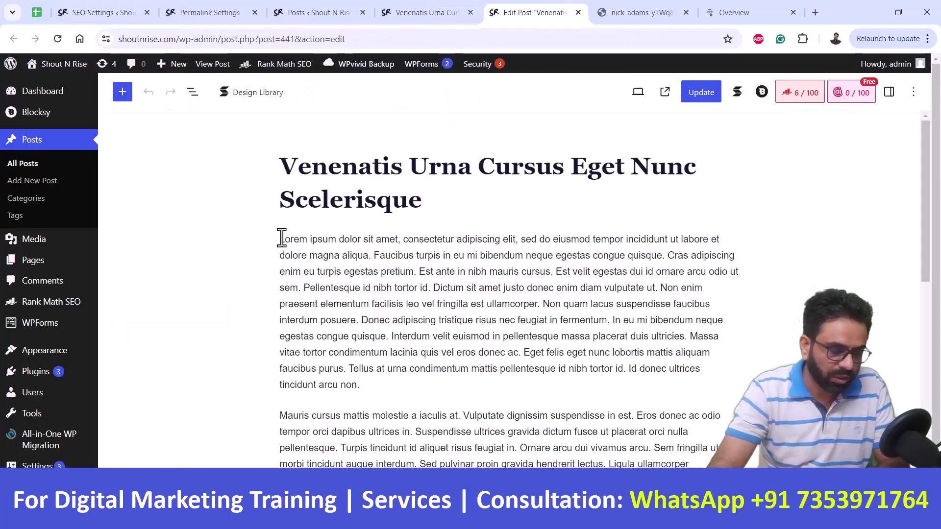
Step: Insert a Shortcode block containing [rank_math_breadcrumb] above the post's first paragraph and update the post
left_click(282, 238)
key("Return")
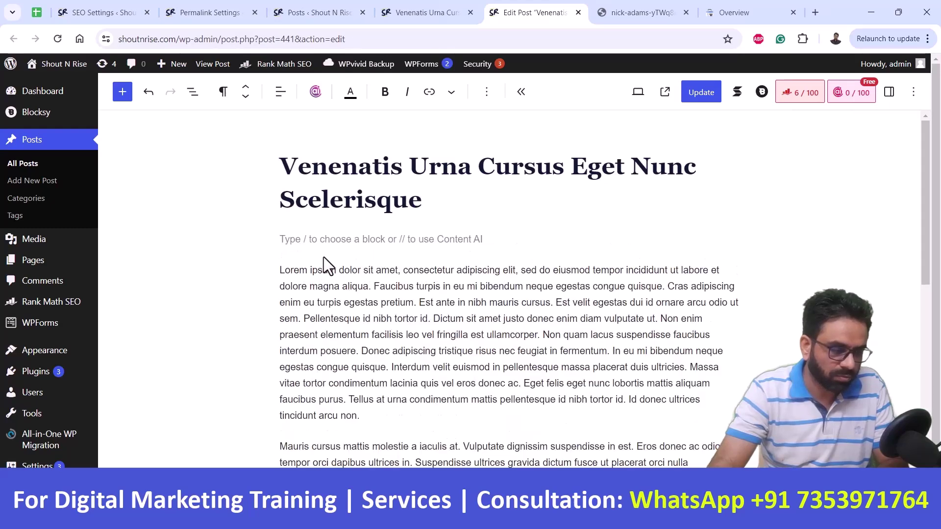
left_click(366, 238)
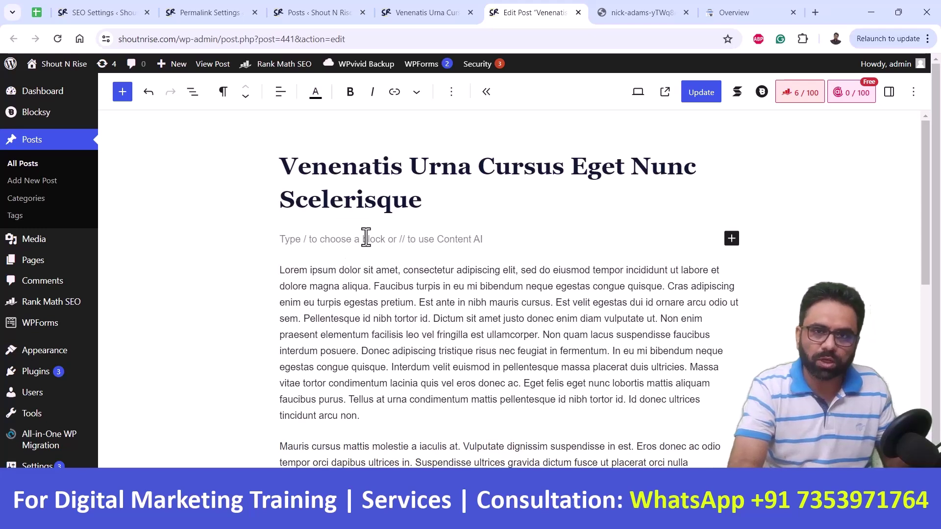
type("/")
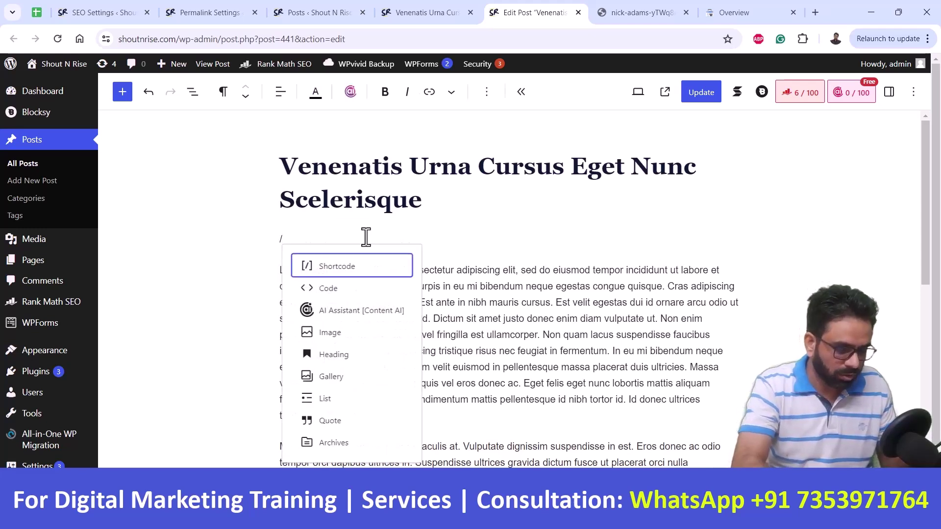
type("shor")
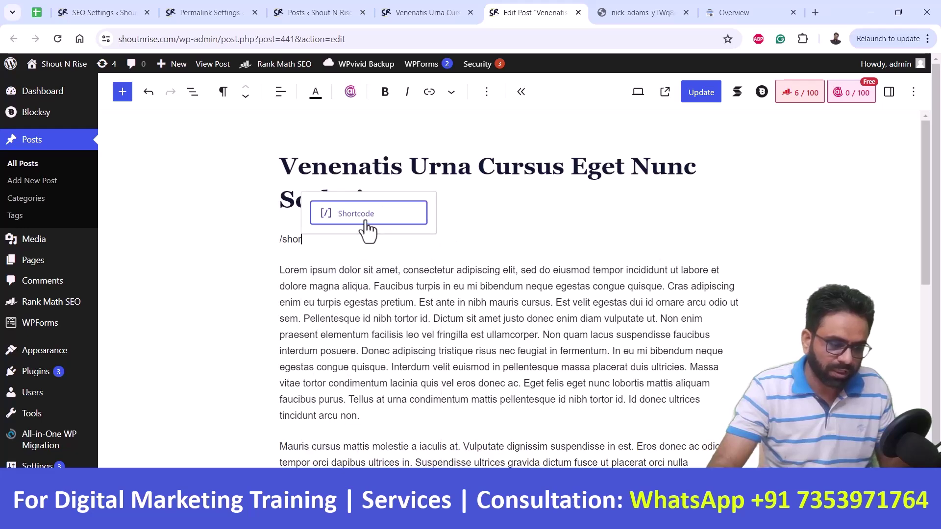
left_click(367, 214)
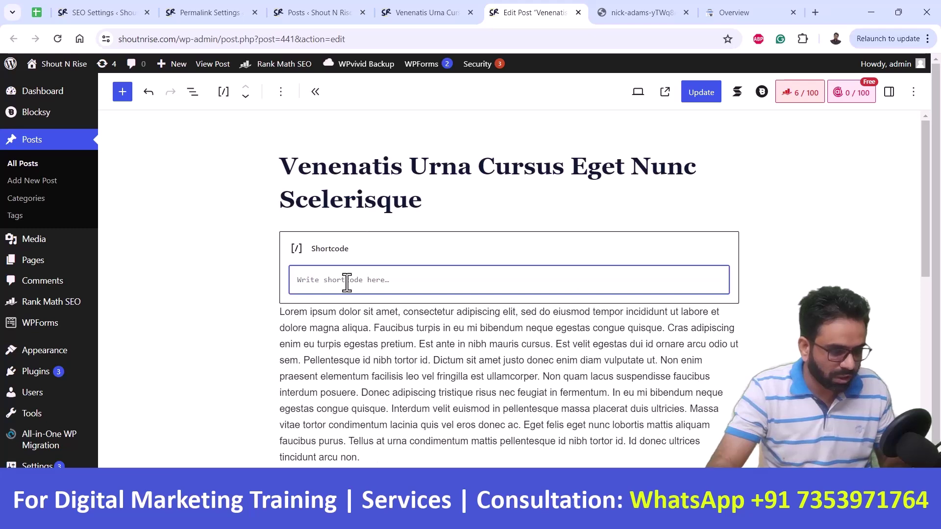
key("ctrl+v")
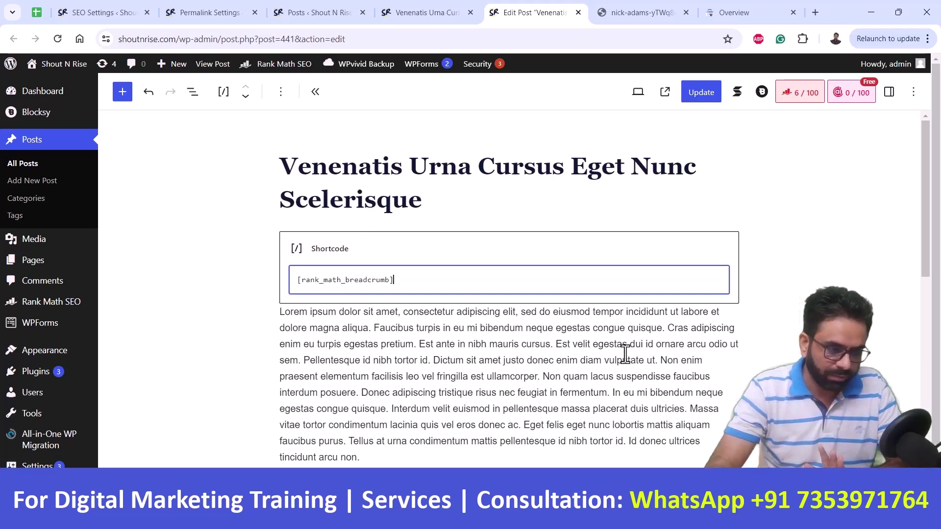
left_click(701, 92)
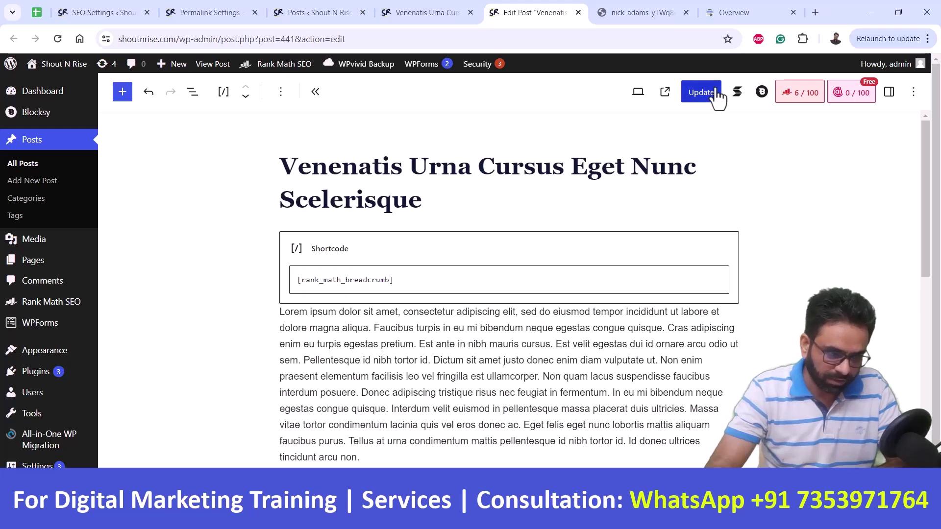
Step: View the updated post in a new browser tab and examine the breadcrumb trail above its text
scroll(490, 294, "down", 3)
right_click(208, 463)
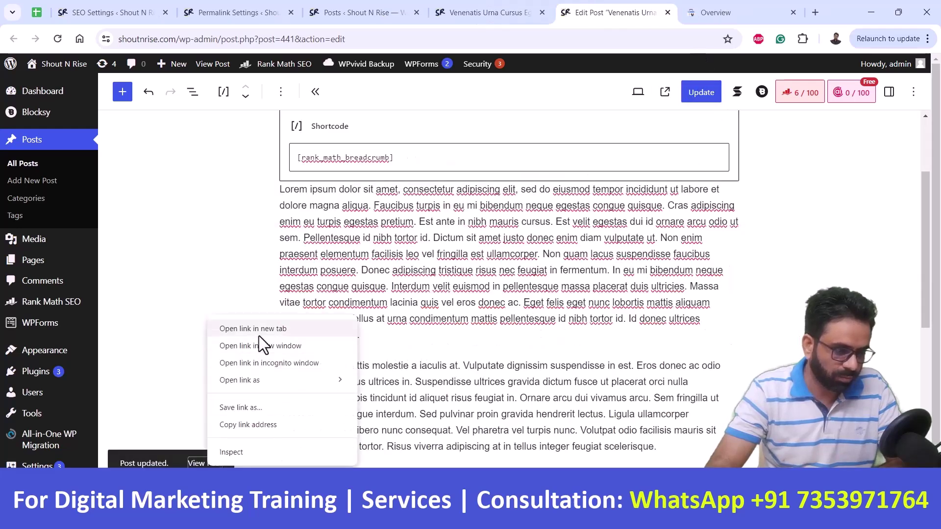
left_click(259, 336)
left_click(623, 10)
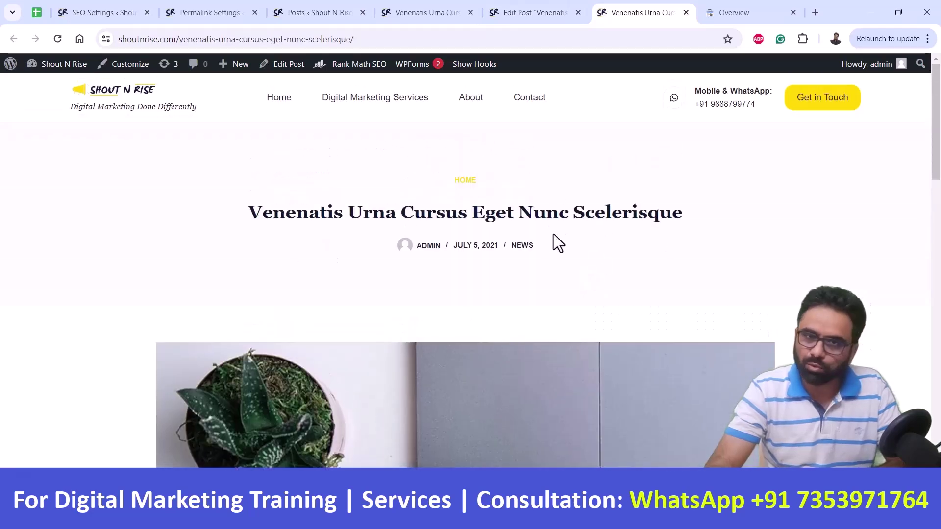
scroll(554, 234, "down", 1)
scroll(553, 234, "down", 8)
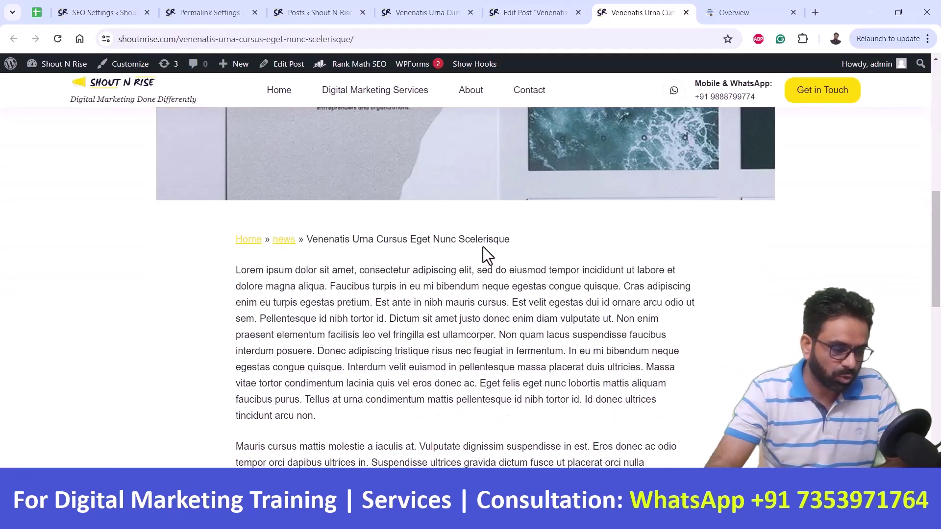
left_click_drag(226, 242, 548, 238)
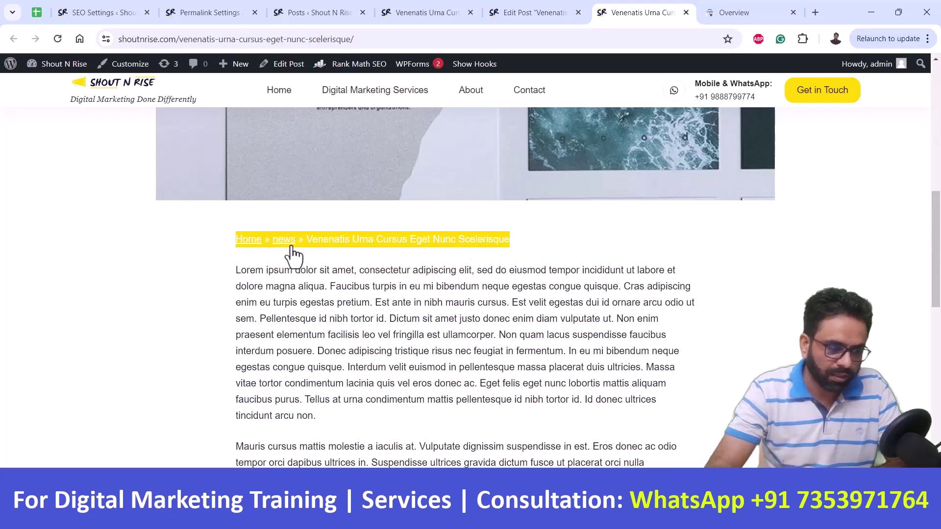
left_click_drag(288, 252, 328, 239)
left_click(328, 239)
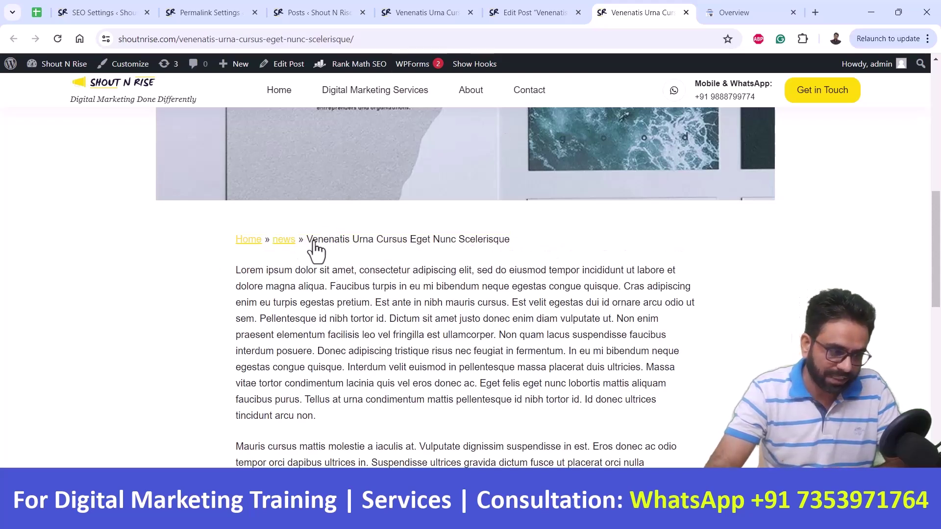
Step: Change the breadcrumb separator character to | in Rank Math's Breadcrumbs settings and save the changes
left_click(215, 7)
key("ctrl+Page_Up")
scroll(488, 380, "down", 4)
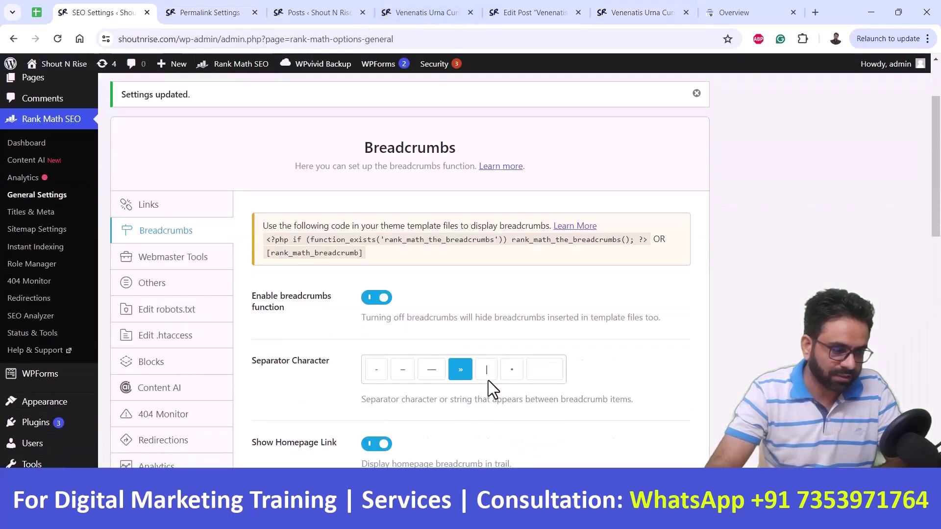
left_click(486, 292)
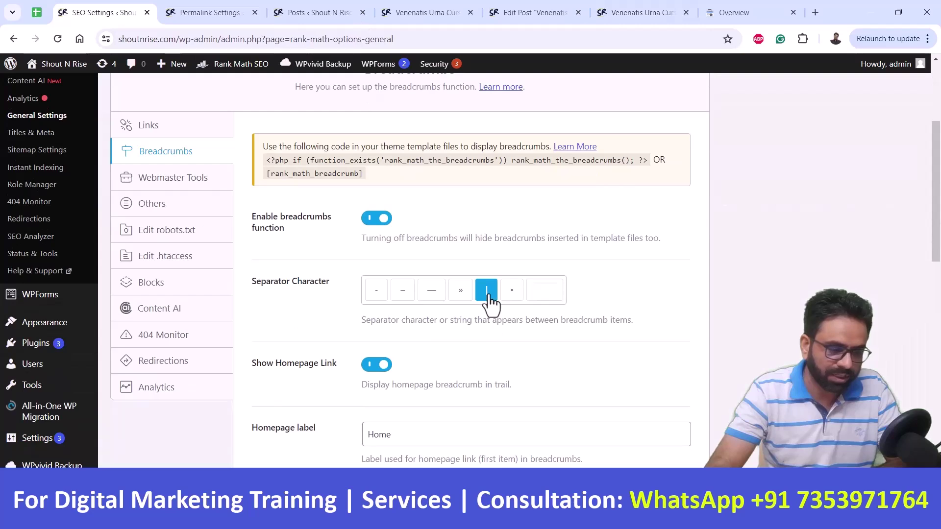
scroll(726, 331, "down", 9)
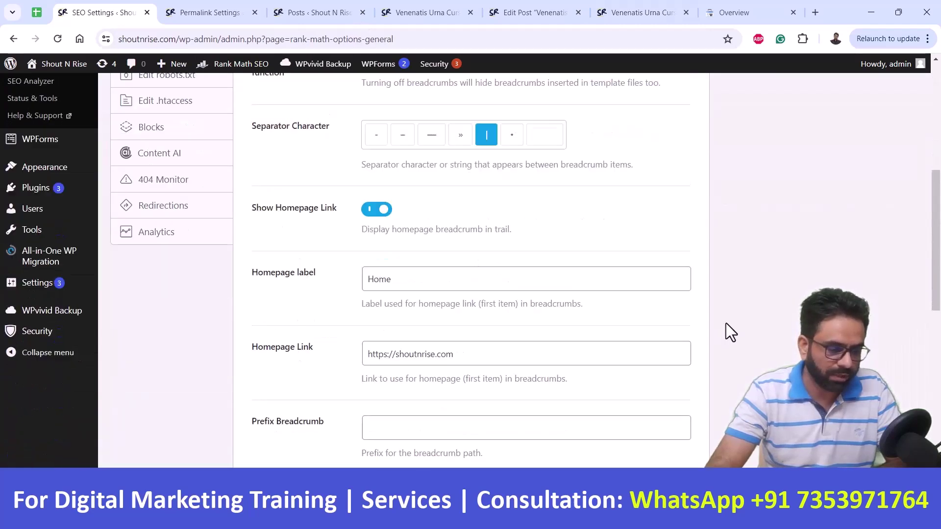
scroll(725, 351, "down", 6)
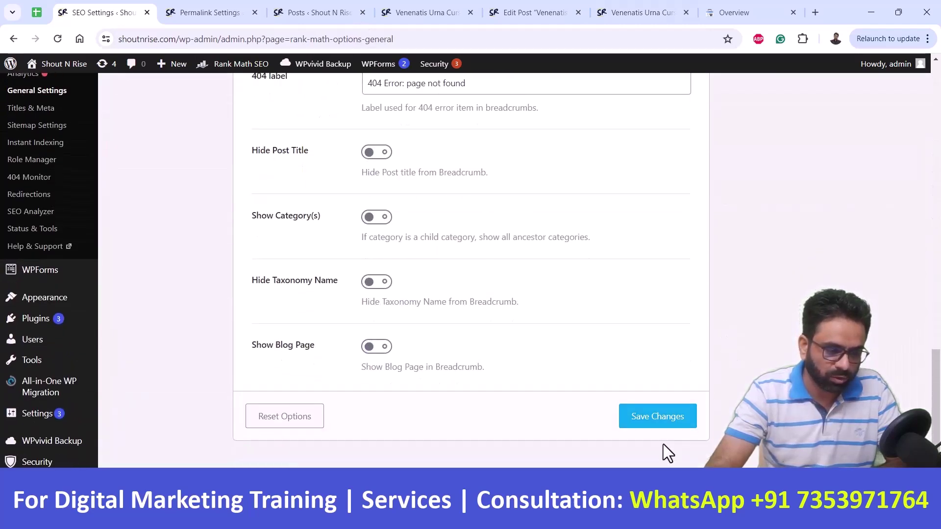
left_click(647, 427)
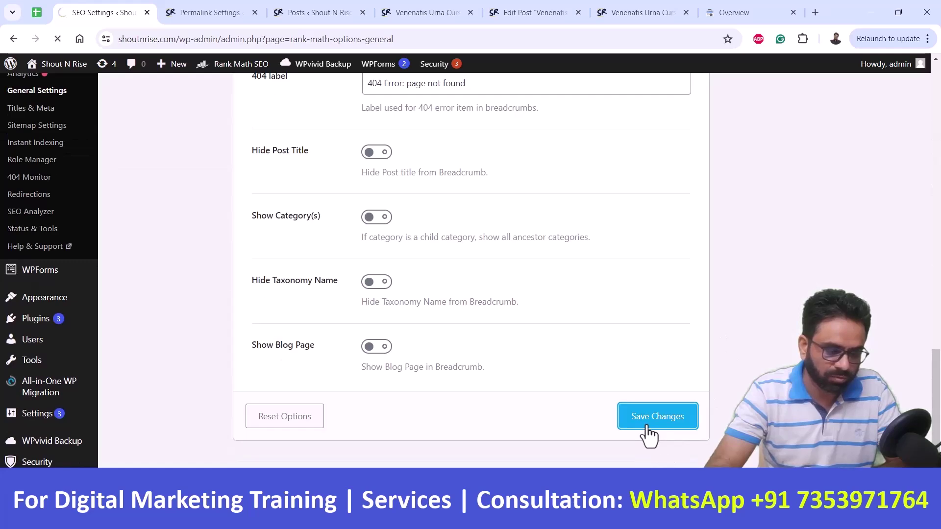
Step: Reload the published post to check the separator in its breadcrumb trail
left_click(623, 2)
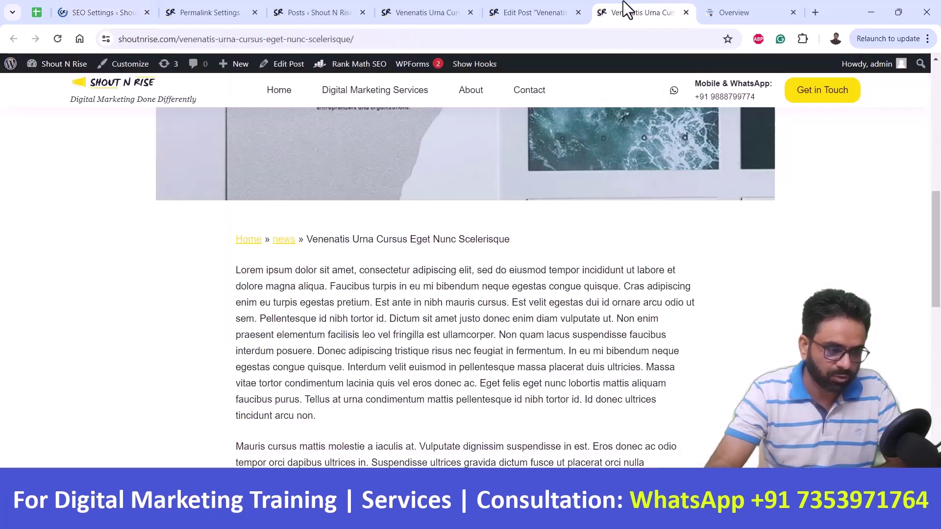
left_click(617, 38)
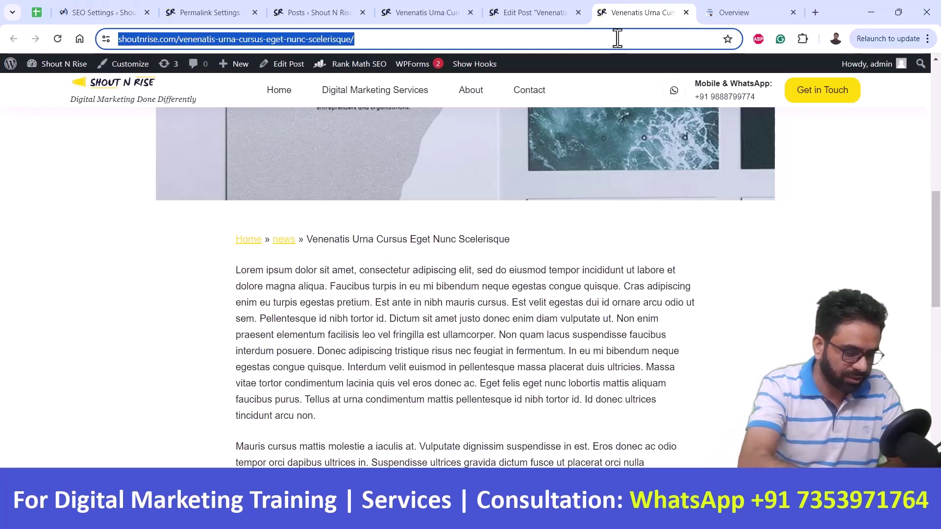
key("Return")
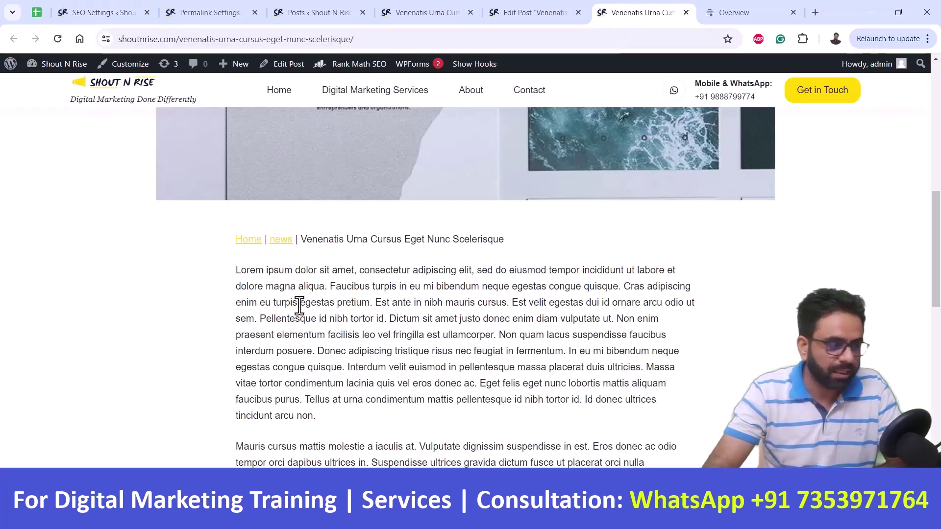
Step: Return to Rank Math's Breadcrumbs settings, look over them and open the Webmaster Tools settings
left_click(91, 11)
scroll(416, 363, "down", 3)
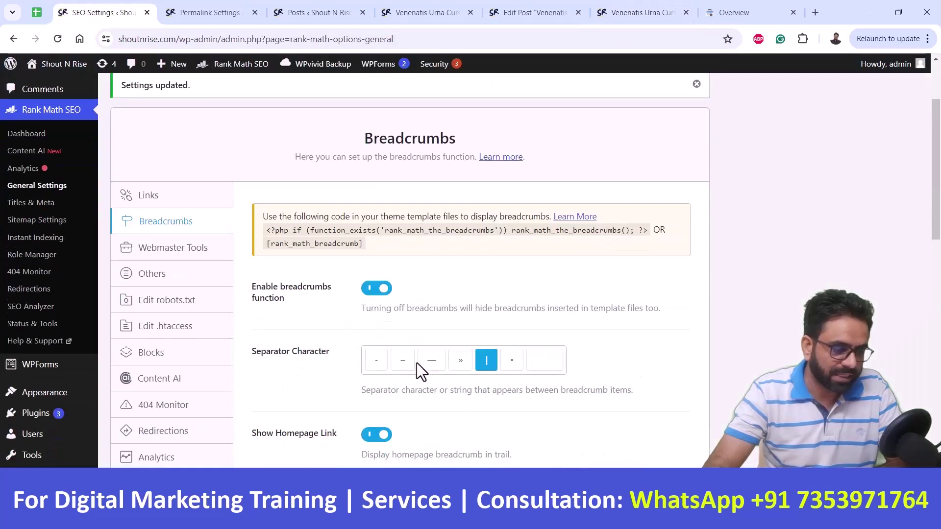
scroll(417, 362, "down", 1)
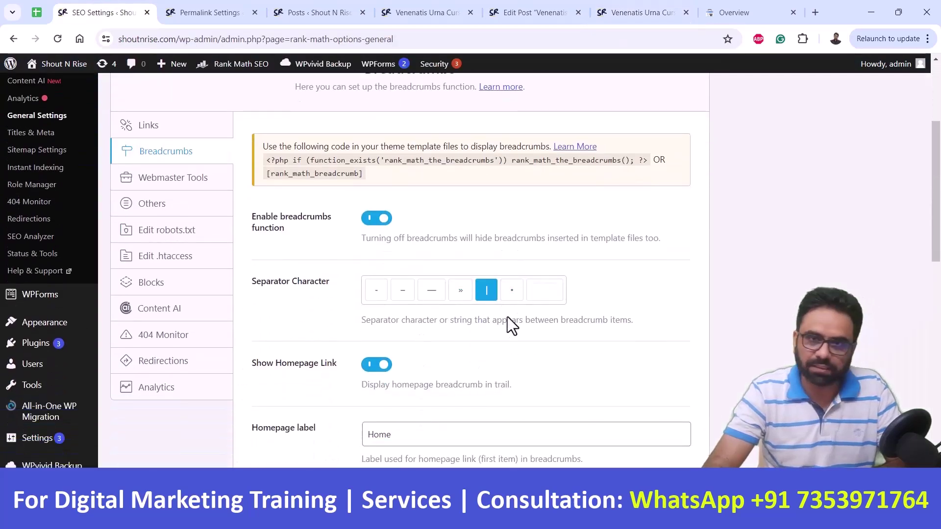
scroll(507, 317, "down", 4)
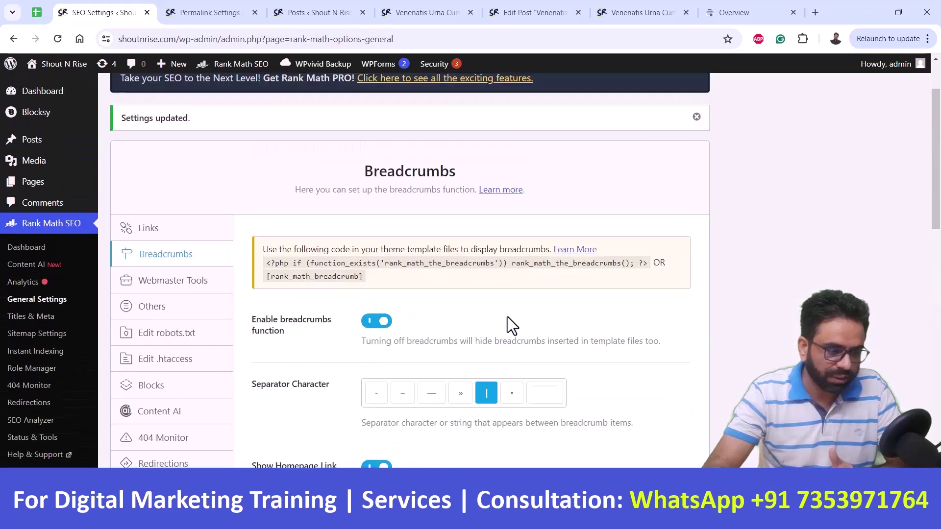
scroll(507, 317, "down", 4)
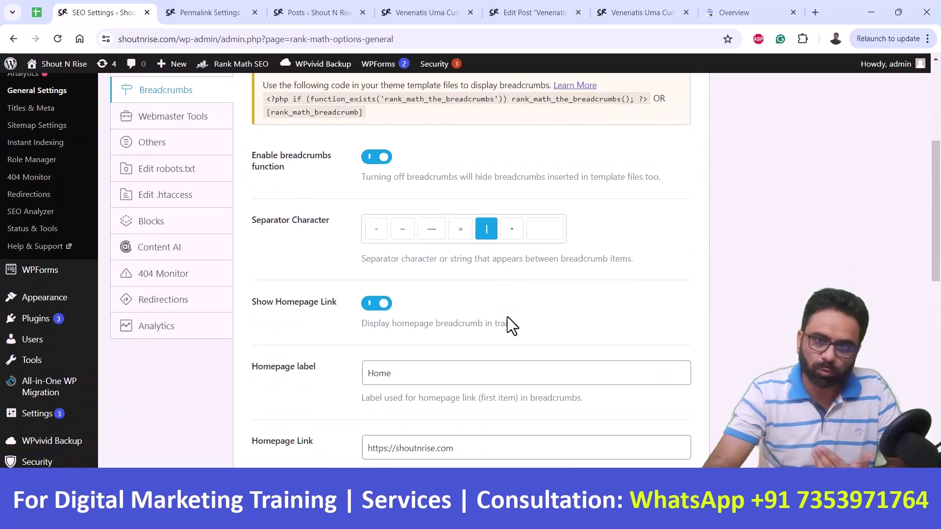
left_click(182, 118)
scroll(541, 346, "up", 3)
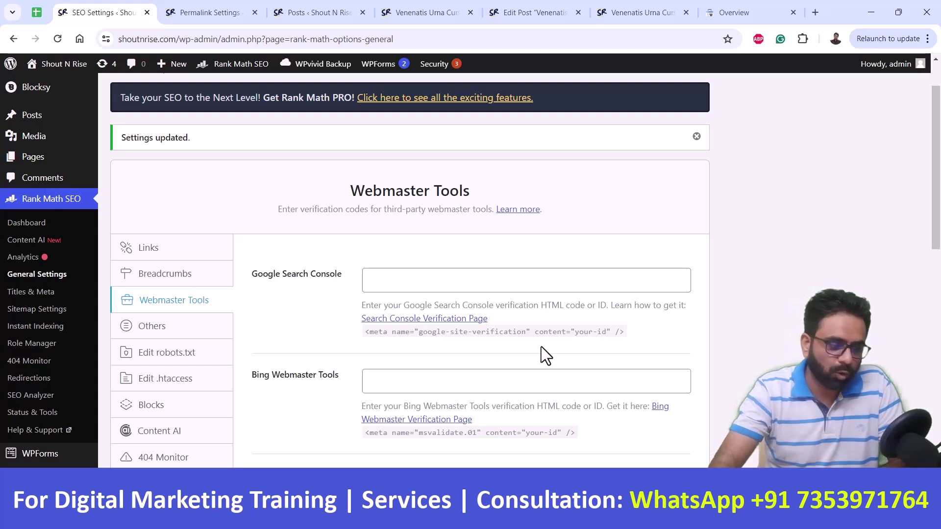
Step: Switch to Google Search Console and start adding a new property
left_click(735, 10)
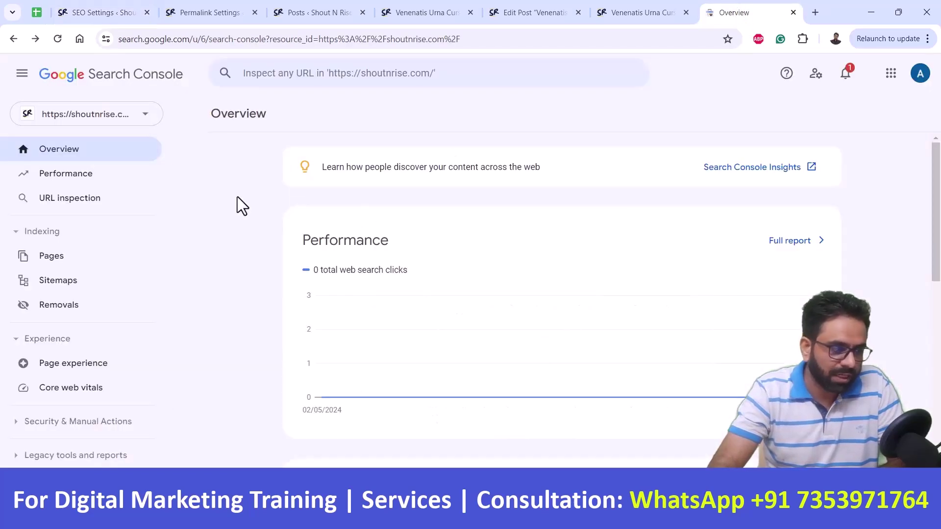
left_click(144, 129)
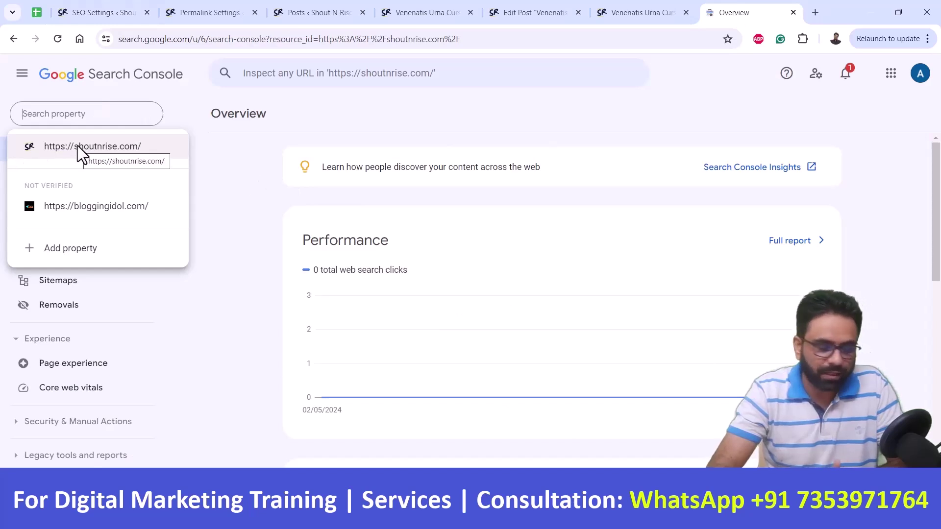
left_click(82, 248)
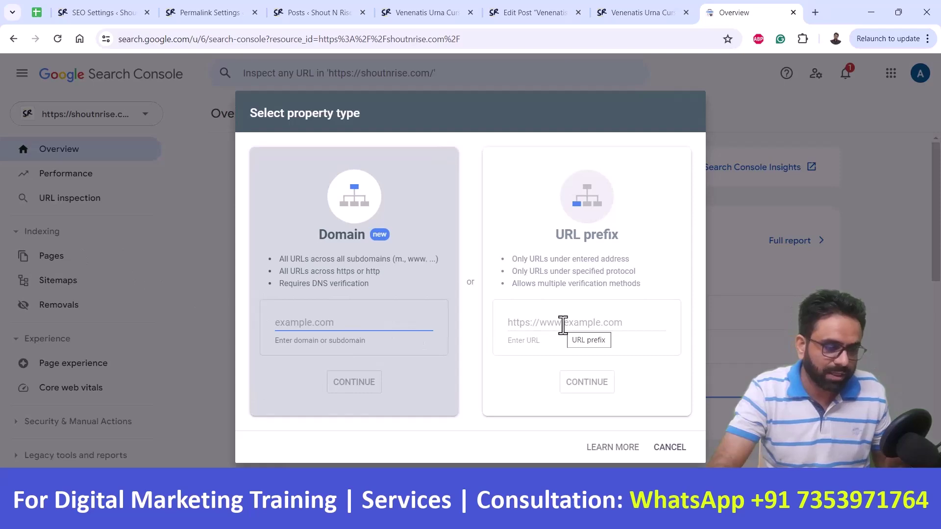
left_click(319, 13)
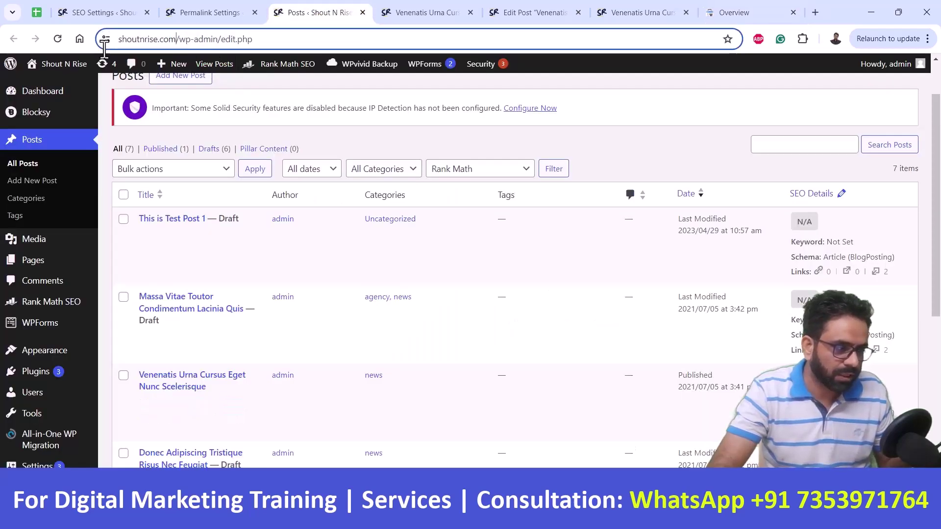
left_click_drag(177, 39, 118, 39)
key("ctrl+c")
left_click(727, 12)
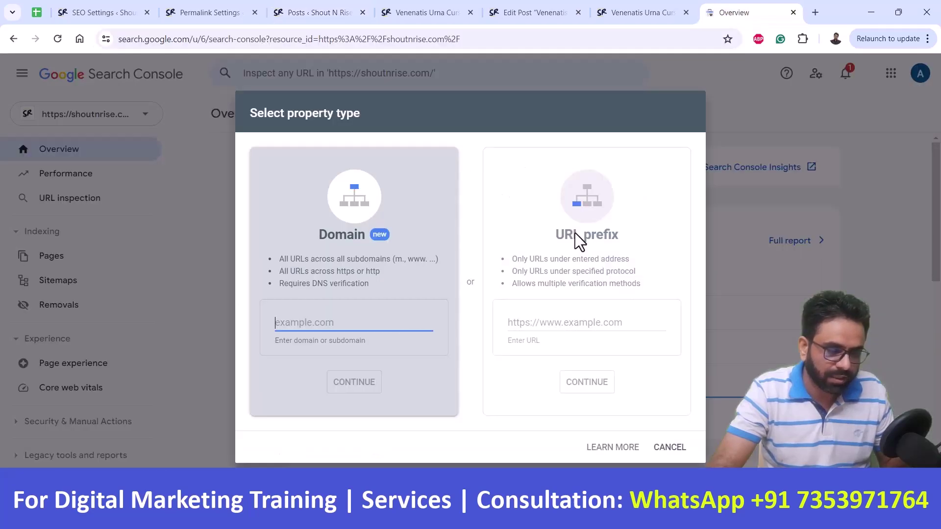
left_click(566, 321)
key("ctrl+v")
type("ab")
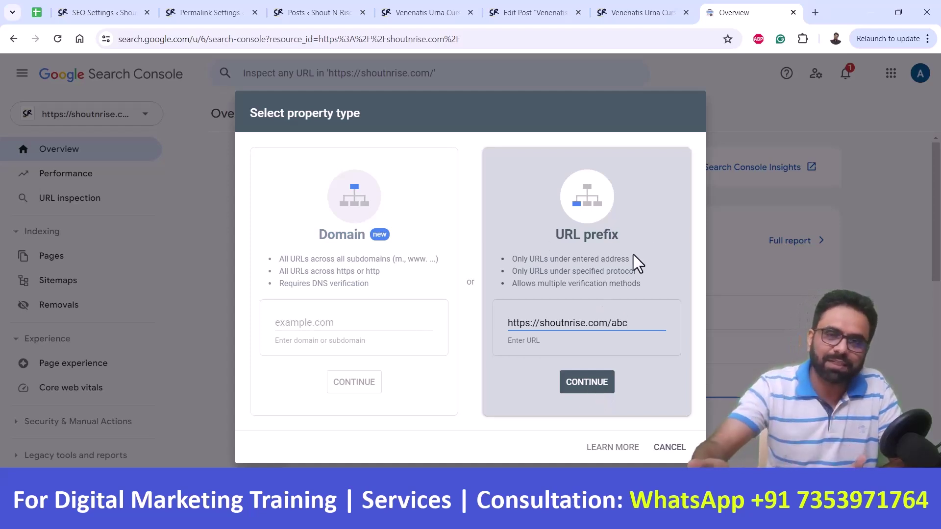
double_click(618, 324)
key("BackSpace")
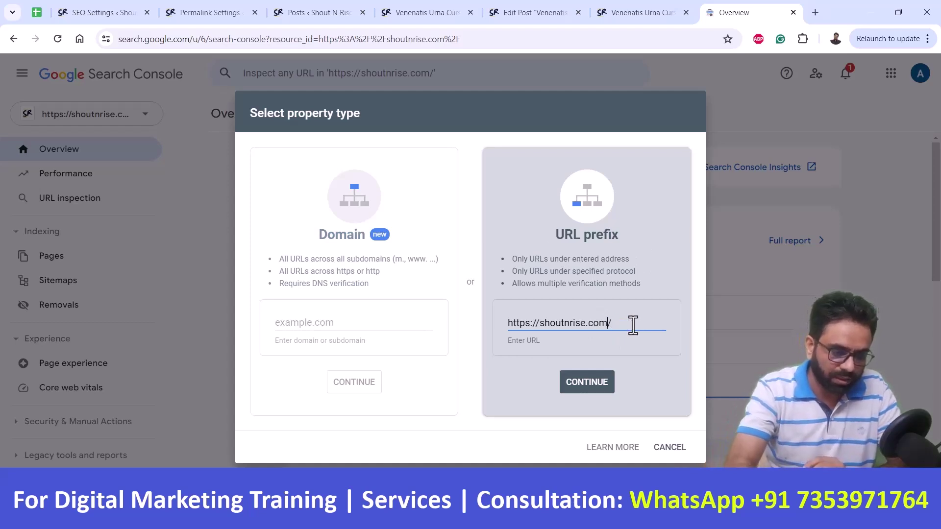
left_click(540, 323)
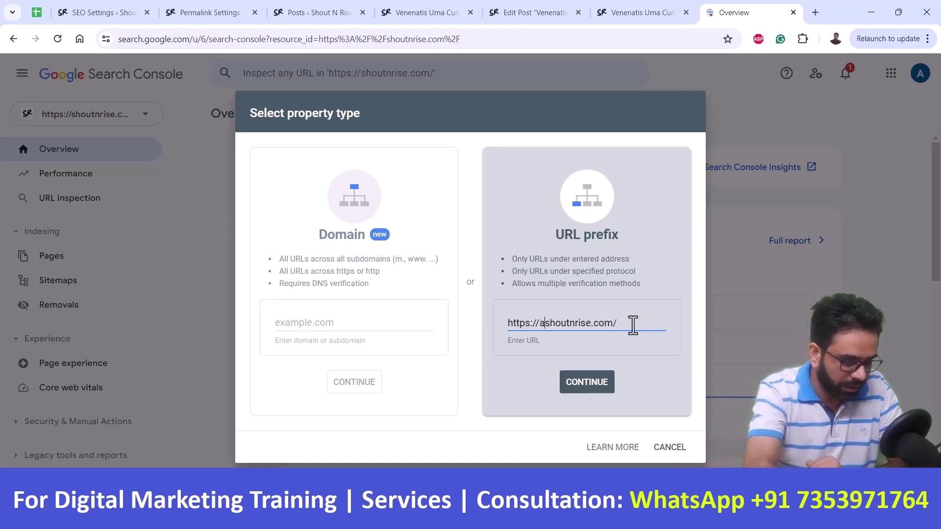
type("abc.")
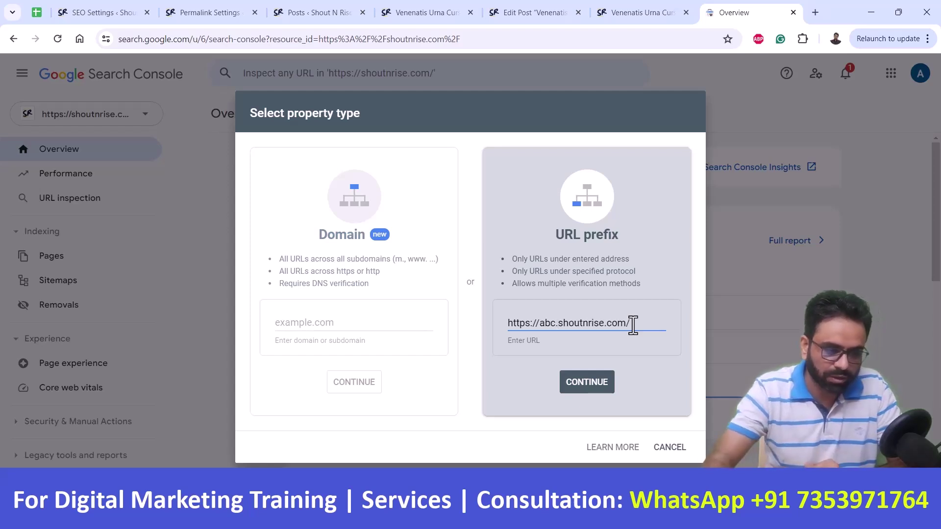
left_click(607, 388)
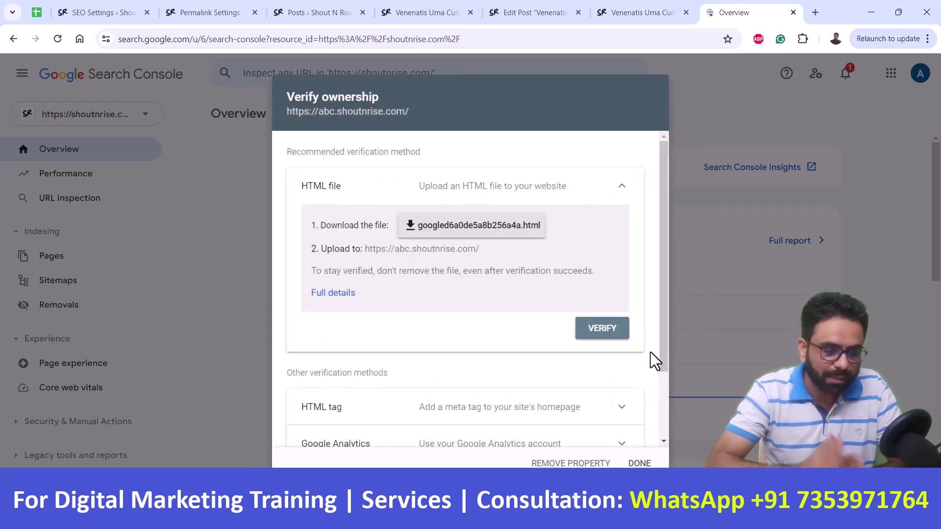
left_click(621, 188)
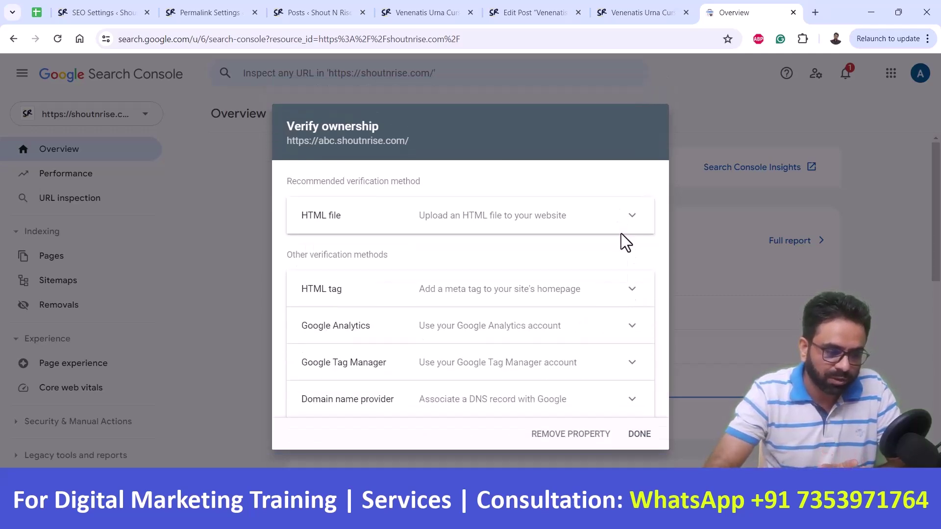
left_click(631, 290)
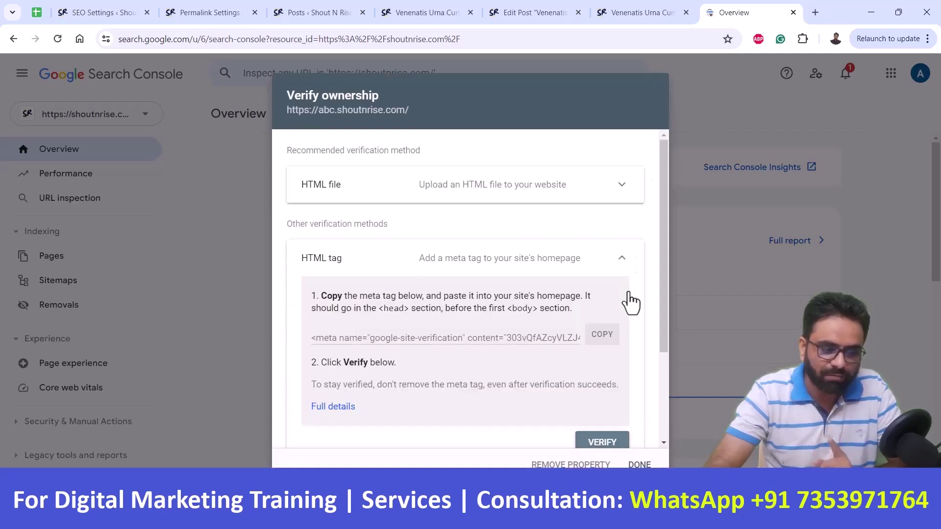
left_click(610, 341)
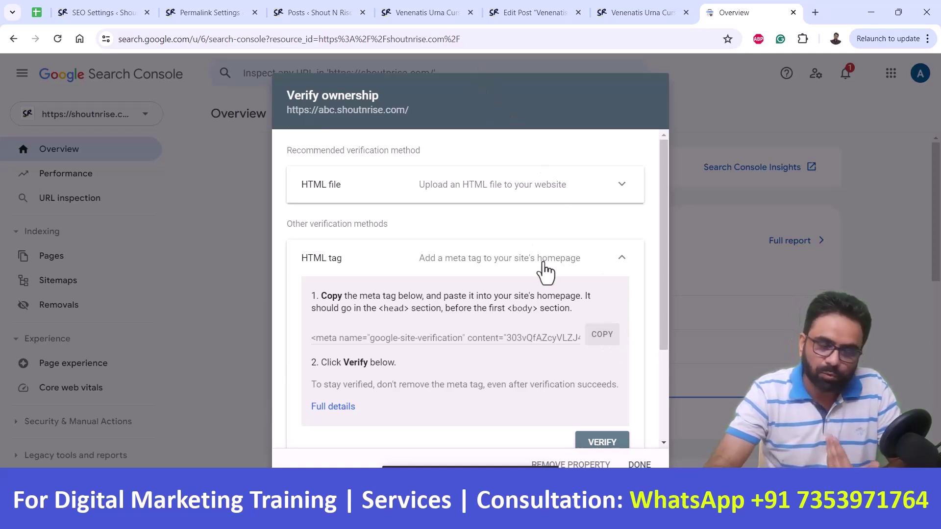
left_click(608, 345)
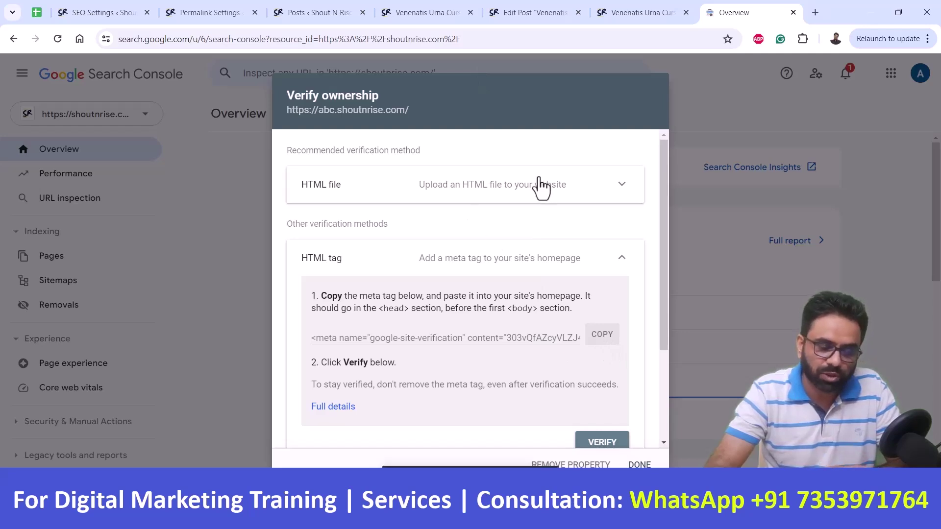
Step: Return to Rank Math's Webmaster Tools settings and paste the copied verification meta tag into the Google Search Console field
left_click(103, 7)
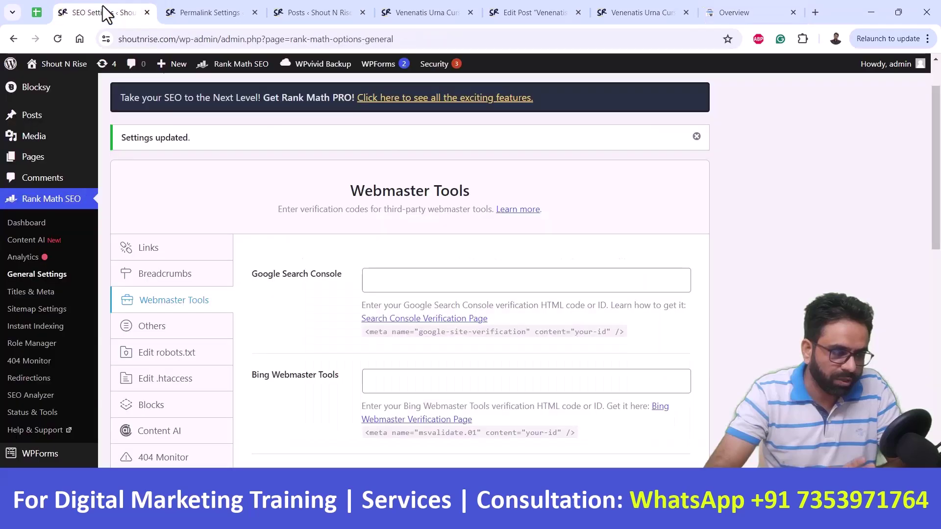
left_click(427, 284)
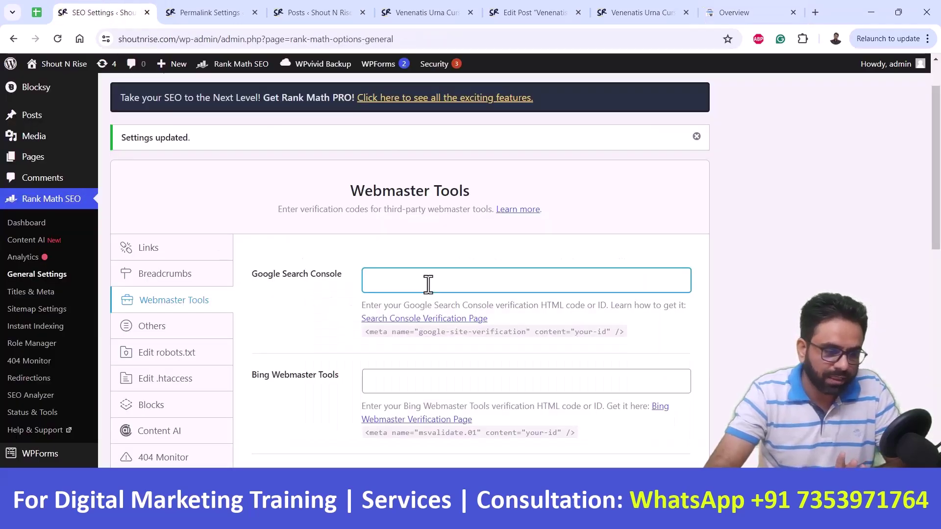
right_click(428, 285)
left_click(450, 164)
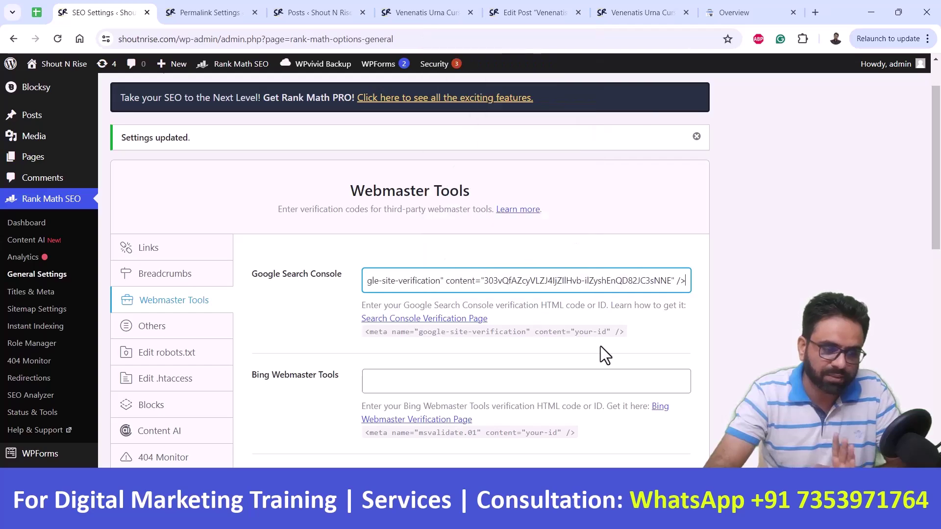
scroll(648, 396, "down", 1)
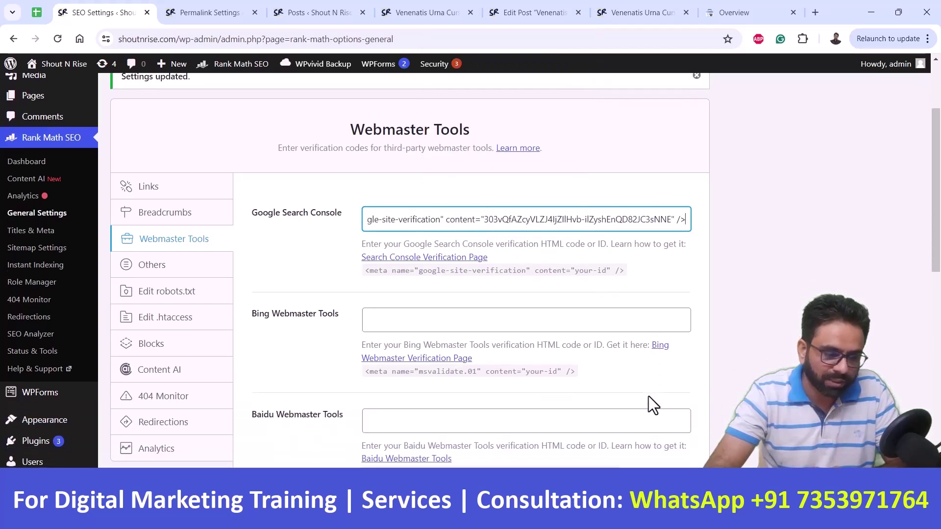
scroll(648, 396, "down", 10)
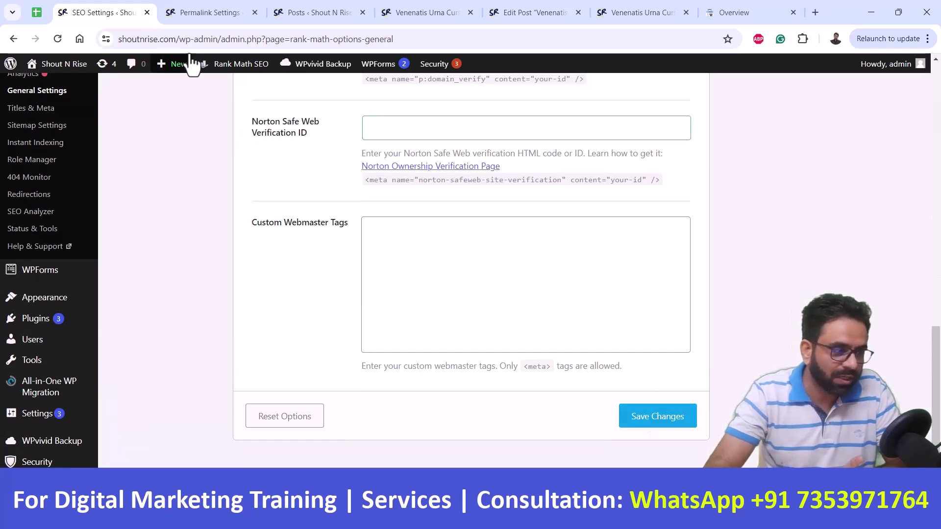
left_click_drag(180, 38, 117, 38)
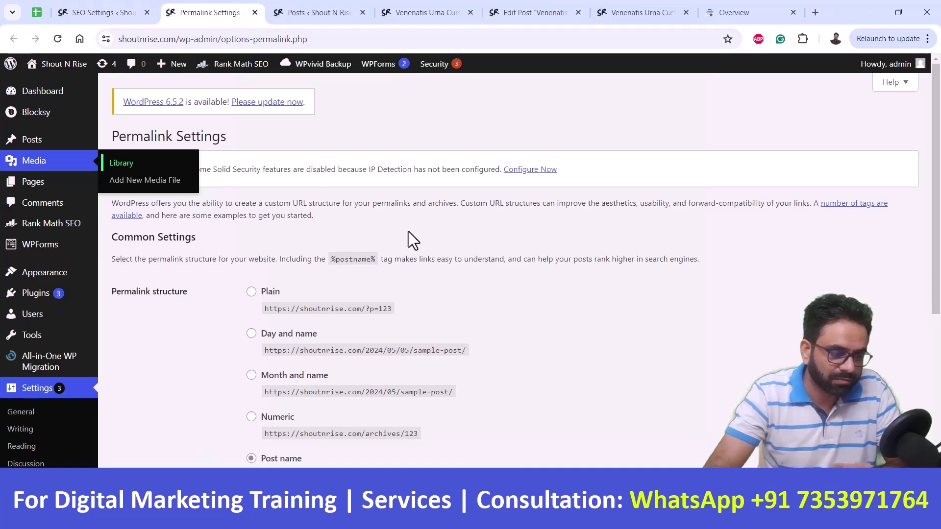
left_click(436, 3)
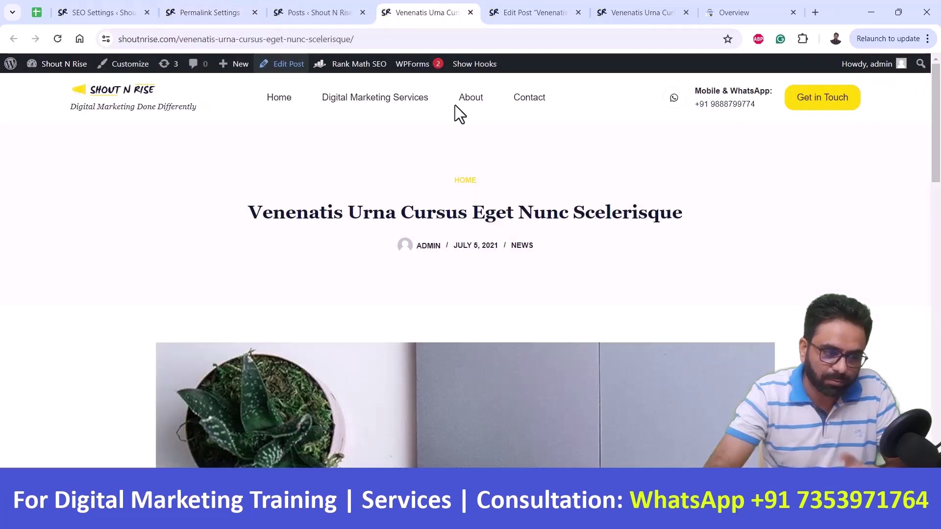
left_click(536, 10)
left_click(768, 10)
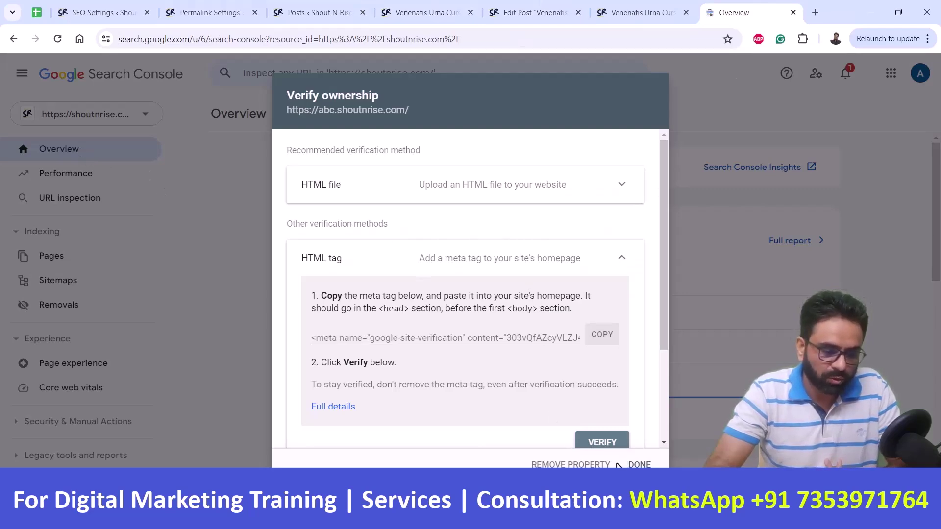
left_click(588, 465)
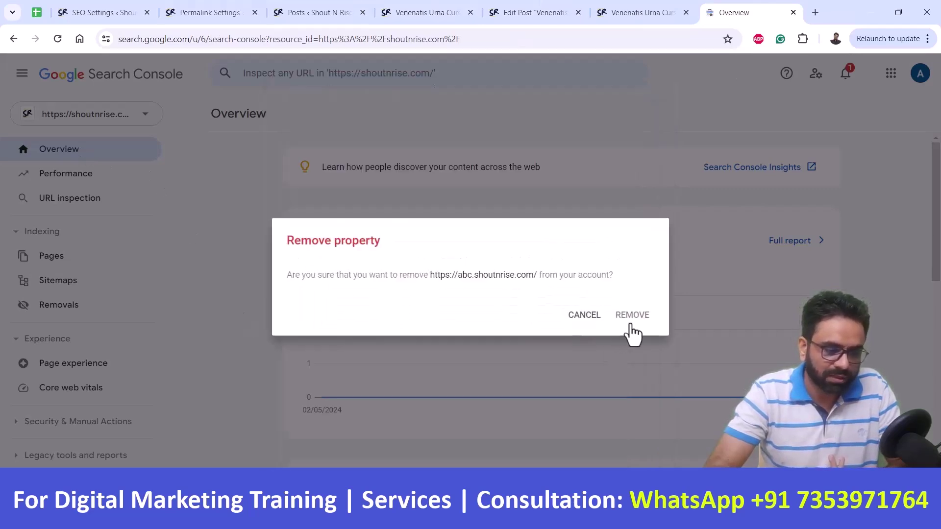
left_click(632, 316)
left_click(126, 117)
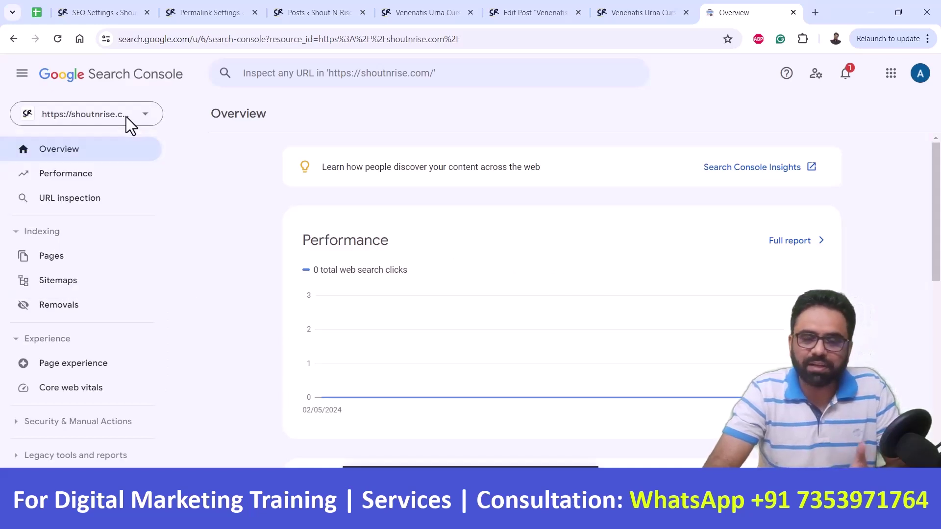
Step: Look over Rank Math's verification fields for Google, Bing, Baidu, Yandex, Pinterest, Norton Safe Web and custom webmaster tags
left_click(77, 2)
scroll(447, 316, "up", 15)
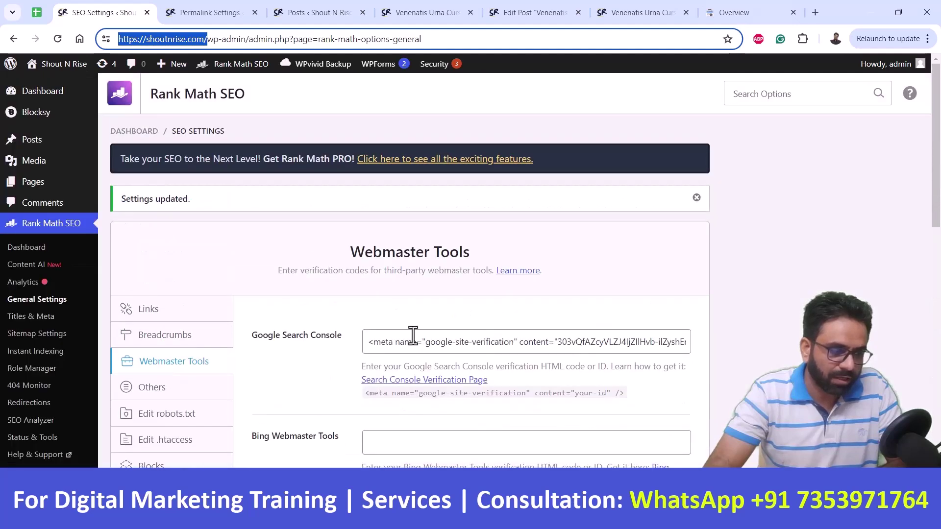
scroll(413, 336, "down", 4)
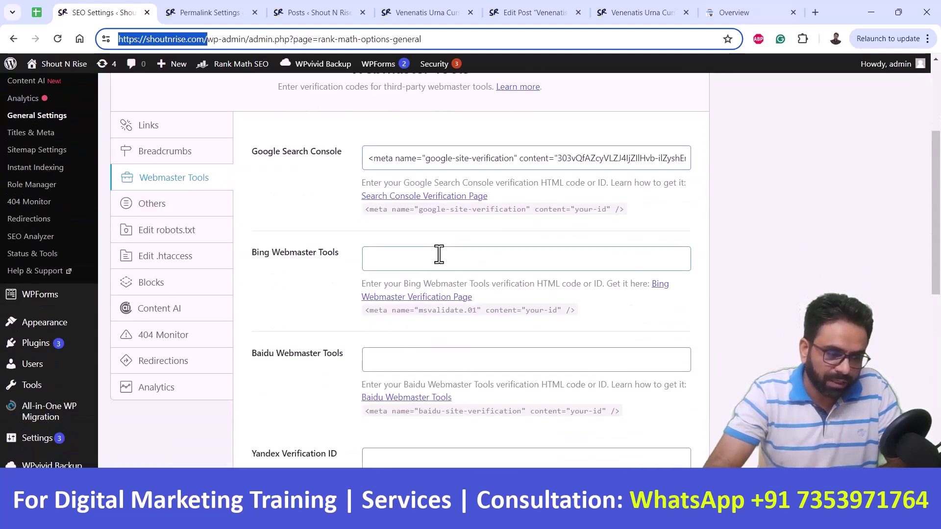
left_click(439, 254)
scroll(439, 255, "down", 3)
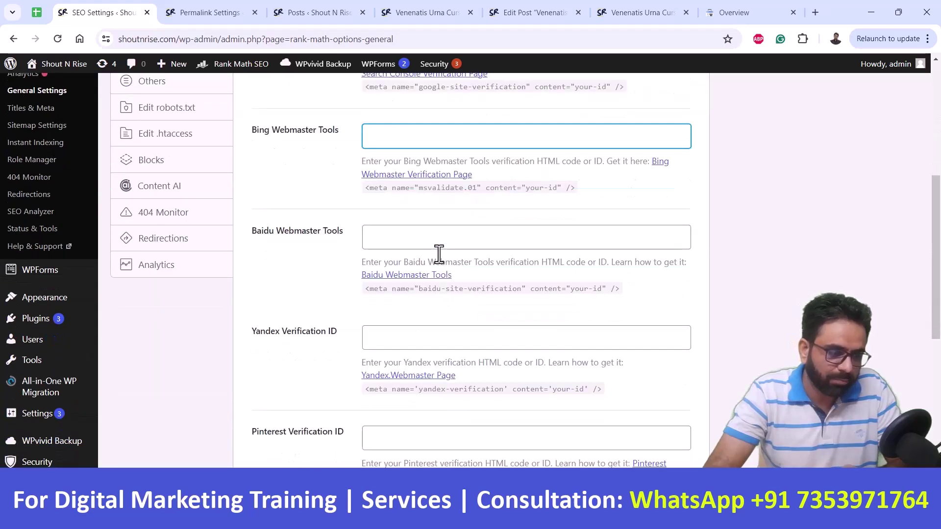
left_click(440, 244)
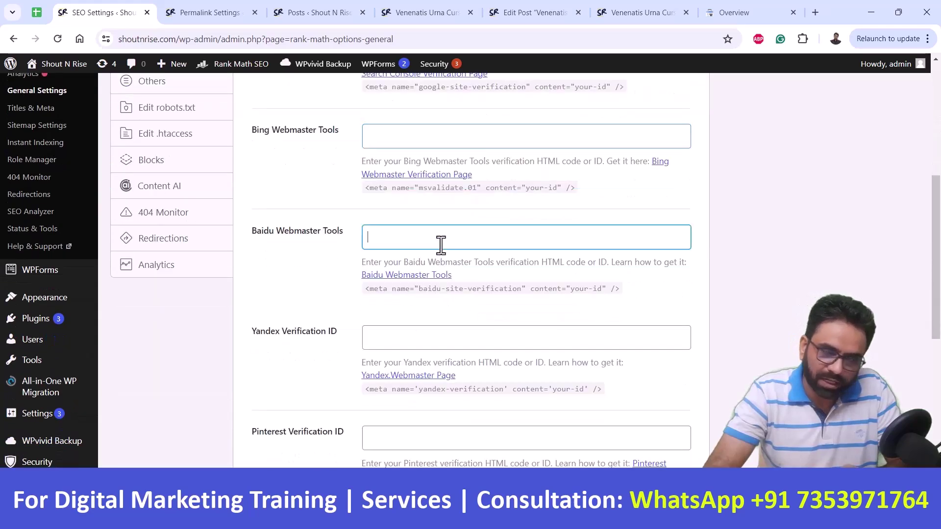
left_click(426, 333)
scroll(426, 334, "down", 6)
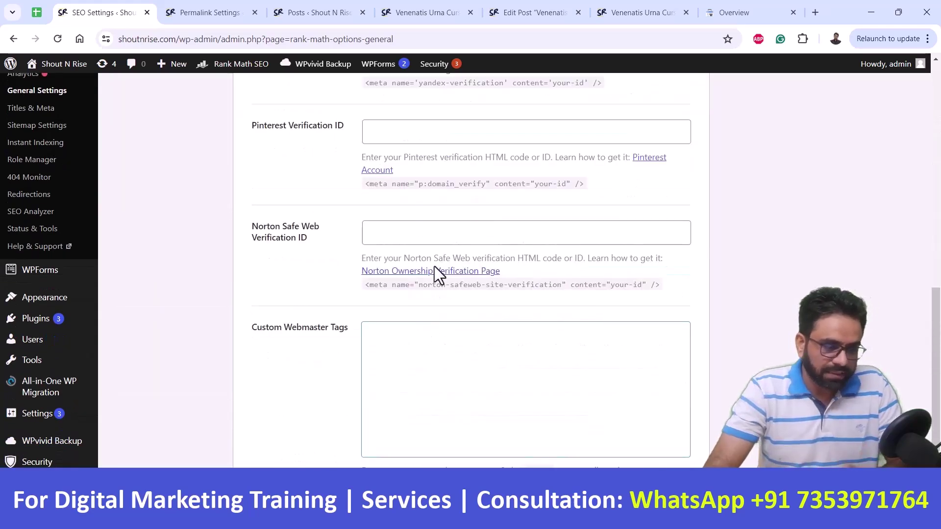
left_click(433, 354)
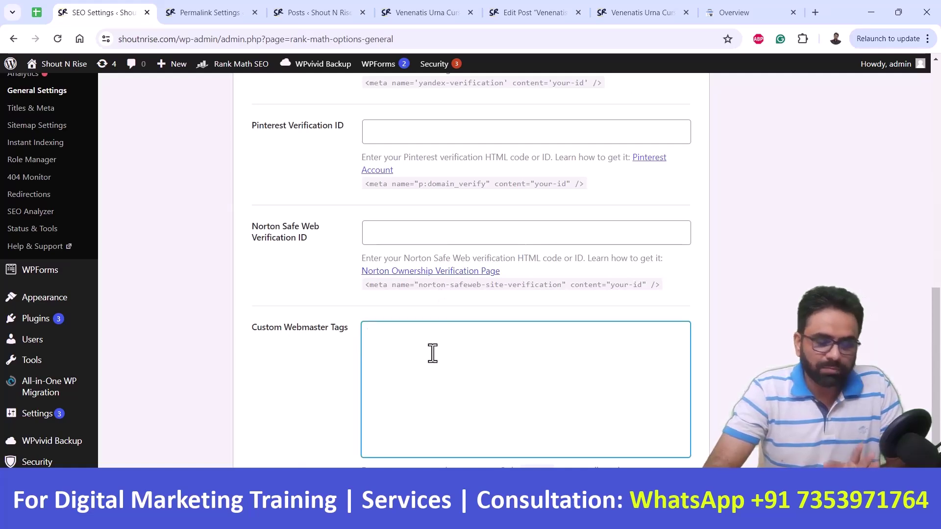
scroll(431, 352, "down", 1)
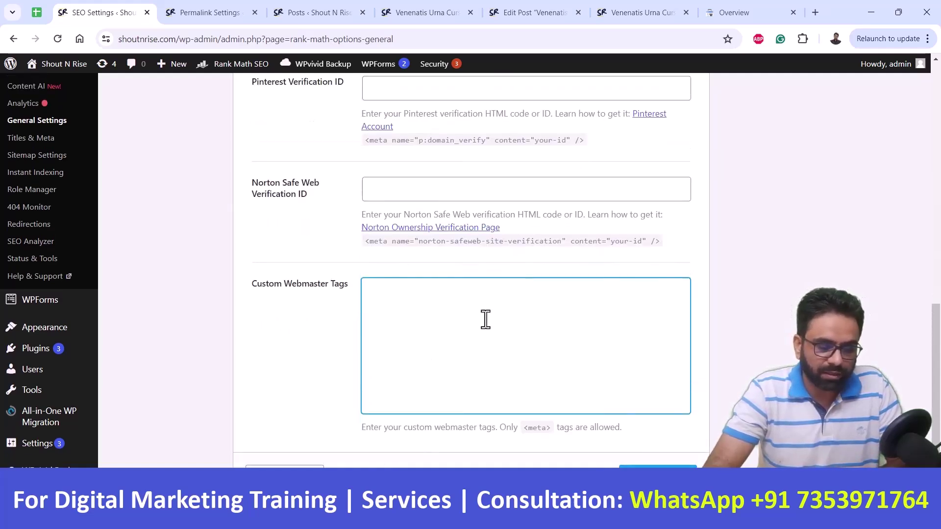
scroll(483, 319, "up", 12)
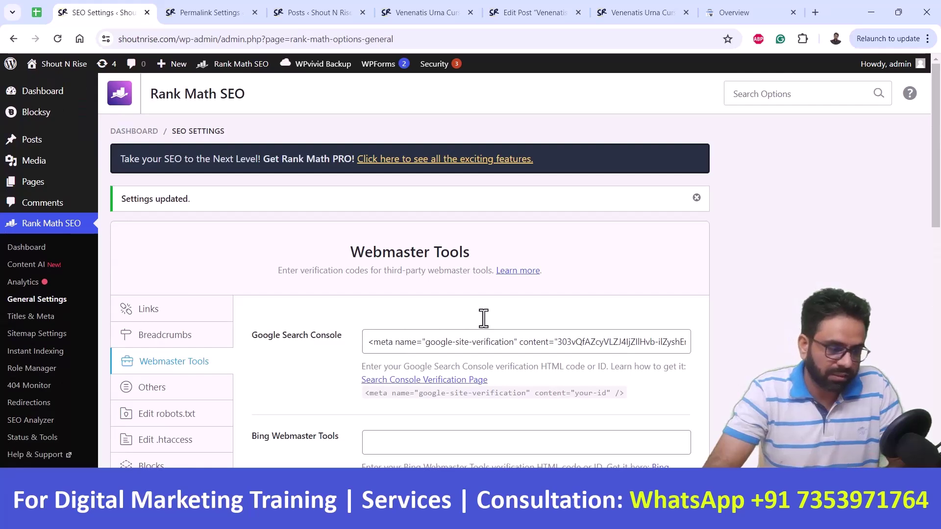
scroll(483, 318, "down", 4)
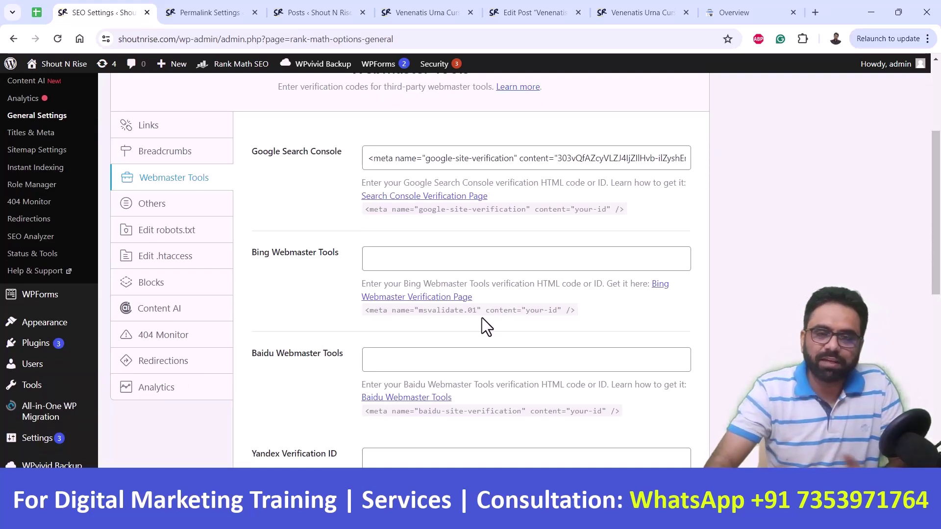
Step: Open Rank Math's Others settings and review the headless CMS, SEO score and RSS before and after content options
left_click(145, 203)
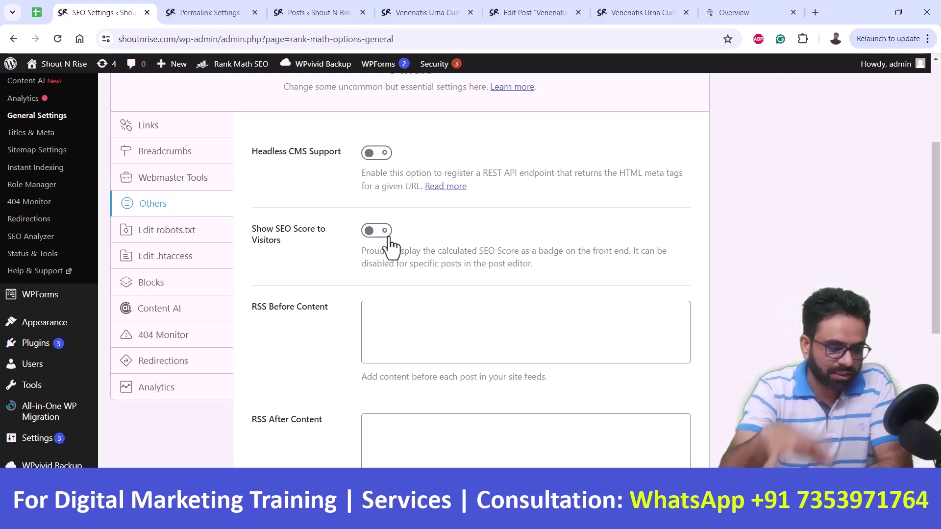
scroll(390, 245, "down", 2)
left_click(414, 206)
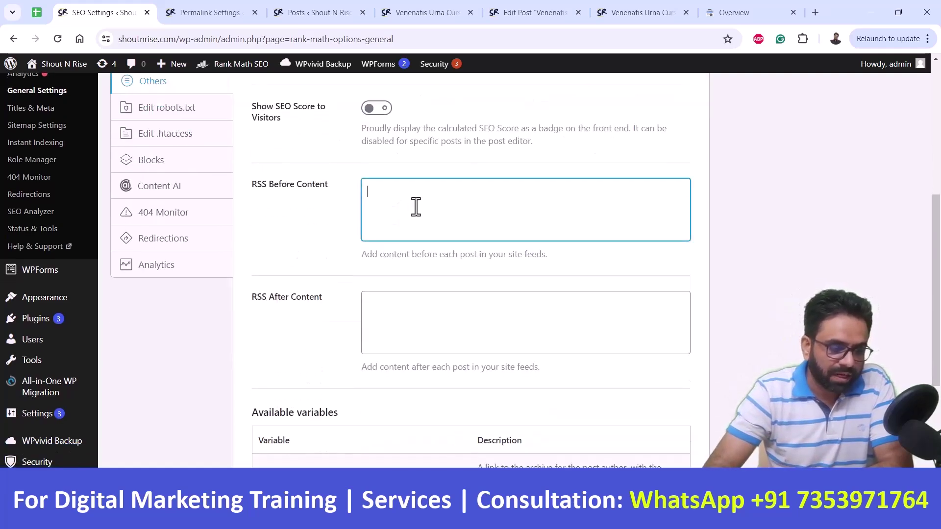
left_click(444, 322)
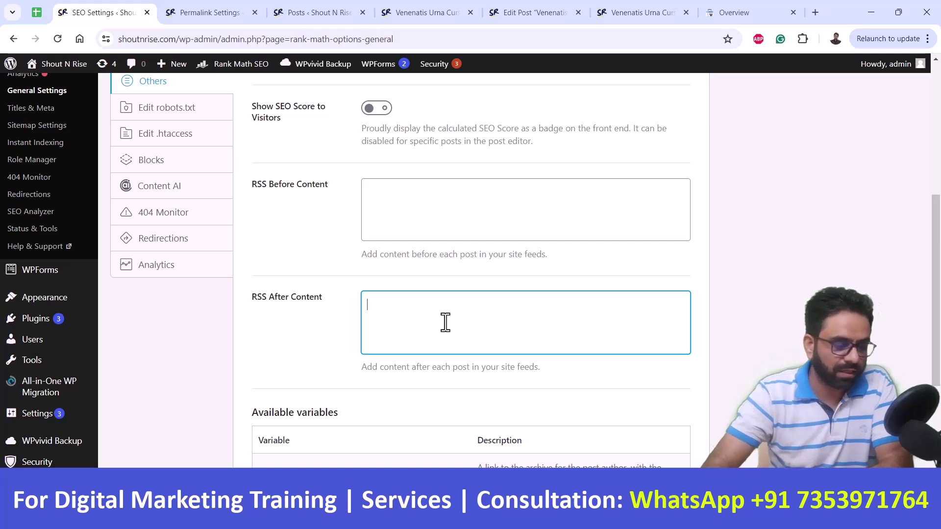
scroll(444, 322, "up", 2)
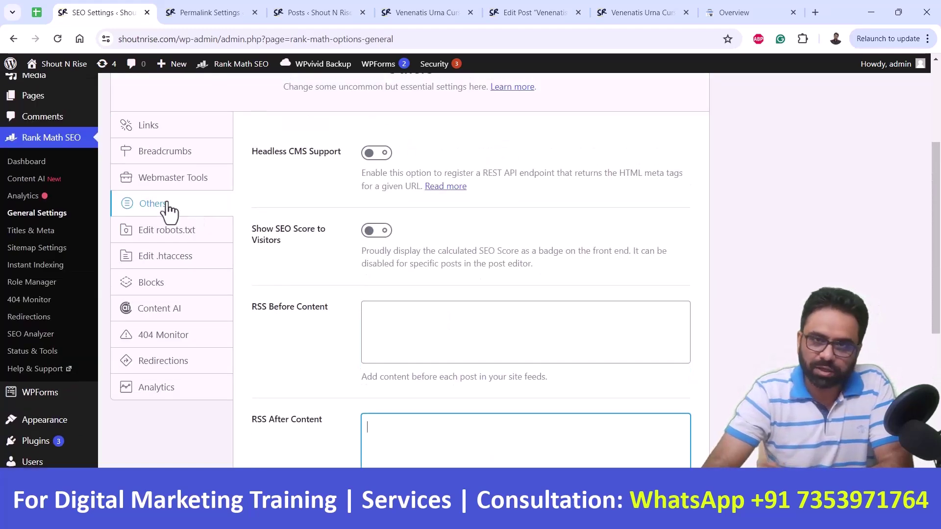
Step: Open Rank Math's robots.txt editor and read the notice above the file content
left_click(172, 236)
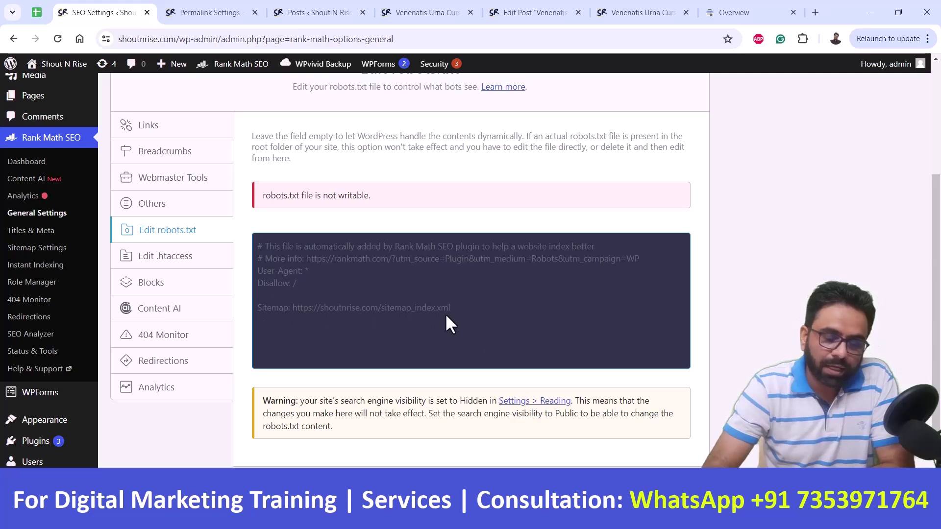
left_click_drag(252, 195, 389, 192)
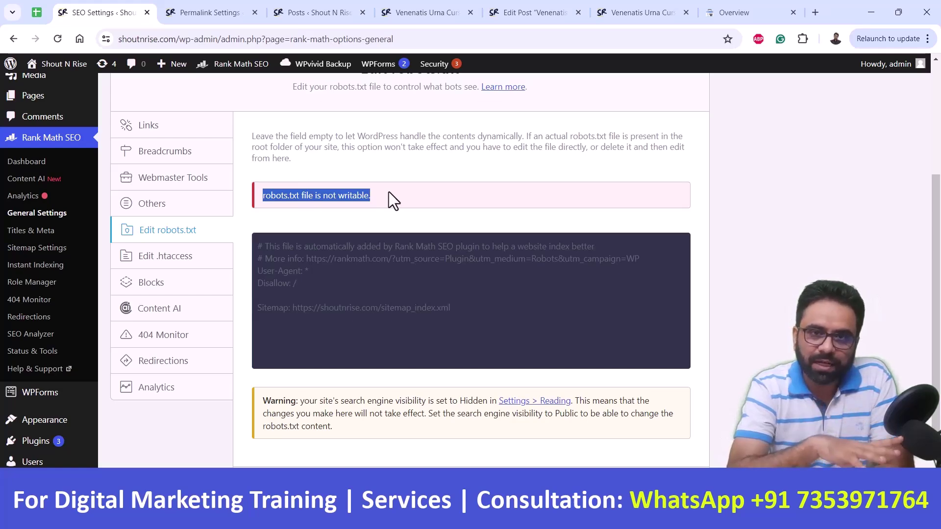
Step: Check the search engine visibility option in WordPress's Reading settings and return to Rank Math's robots.txt editor
left_click(227, 10)
left_click(21, 412)
scroll(225, 407, "down", 2)
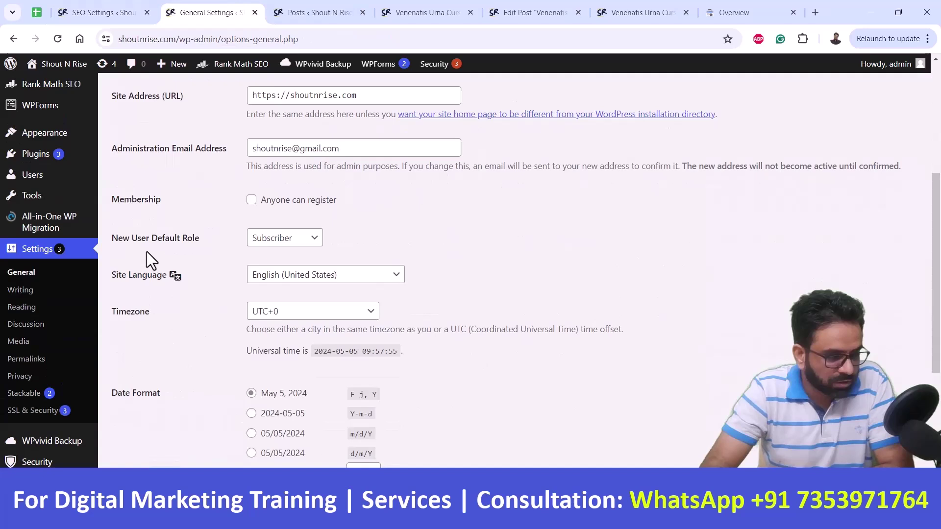
left_click(19, 307)
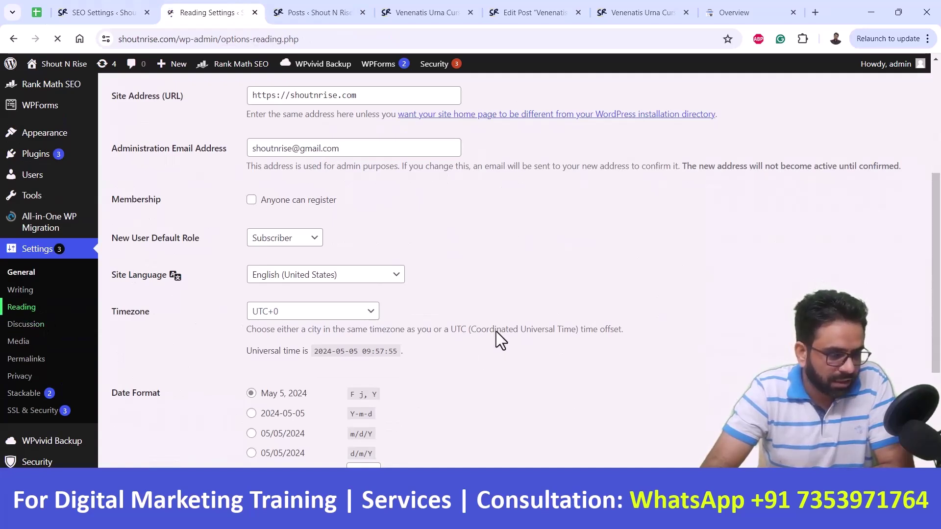
scroll(530, 333, "down", 3)
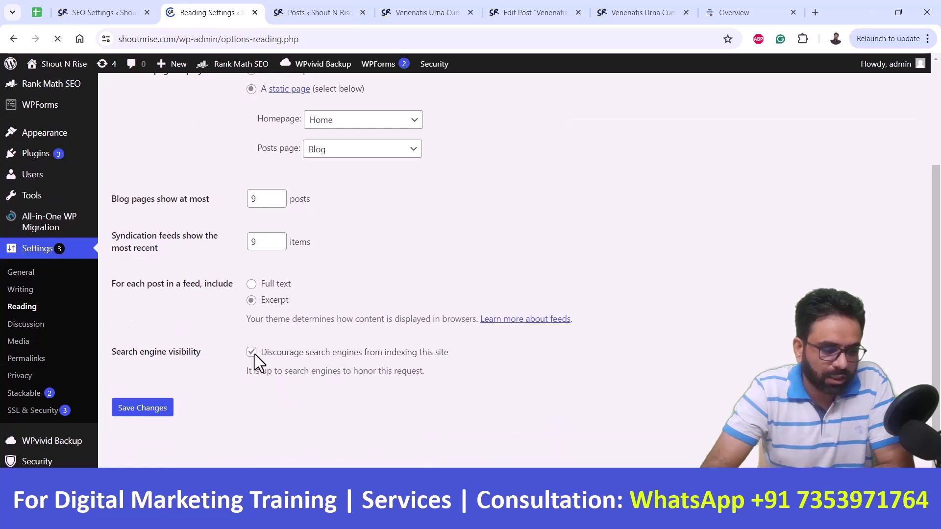
left_click_drag(202, 199, 162, 74)
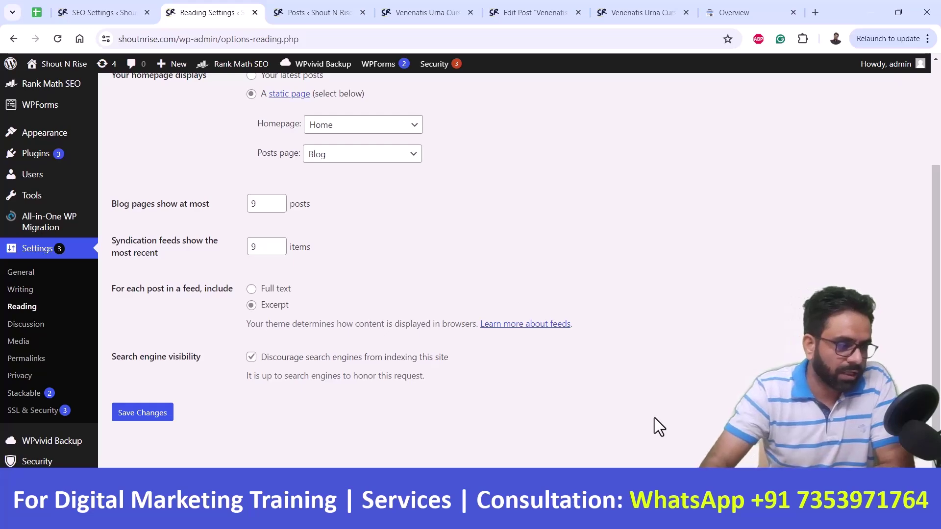
left_click(113, 4)
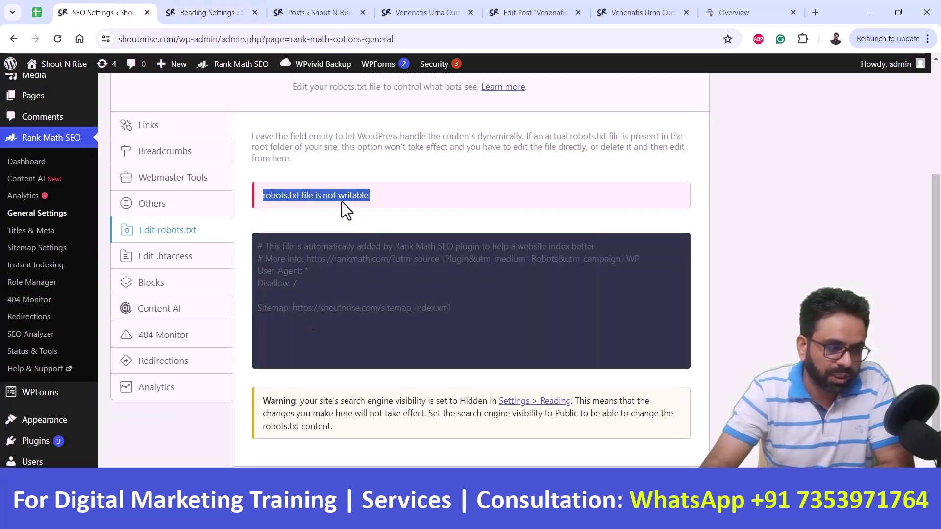
left_click(283, 316)
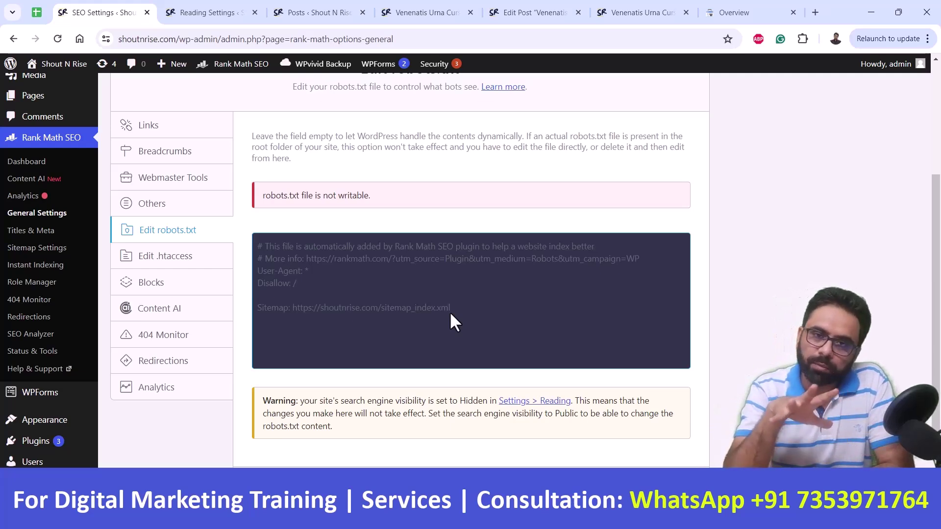
Step: Open Rank Math's .htaccess editor and read through the file content and the notice above it
left_click(155, 267)
scroll(405, 271, "down", 2)
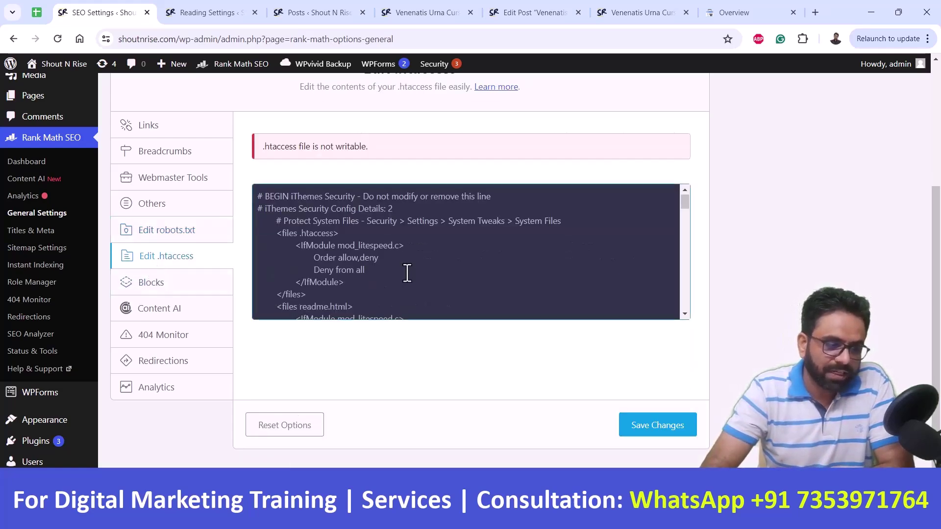
scroll(406, 271, "down", 10)
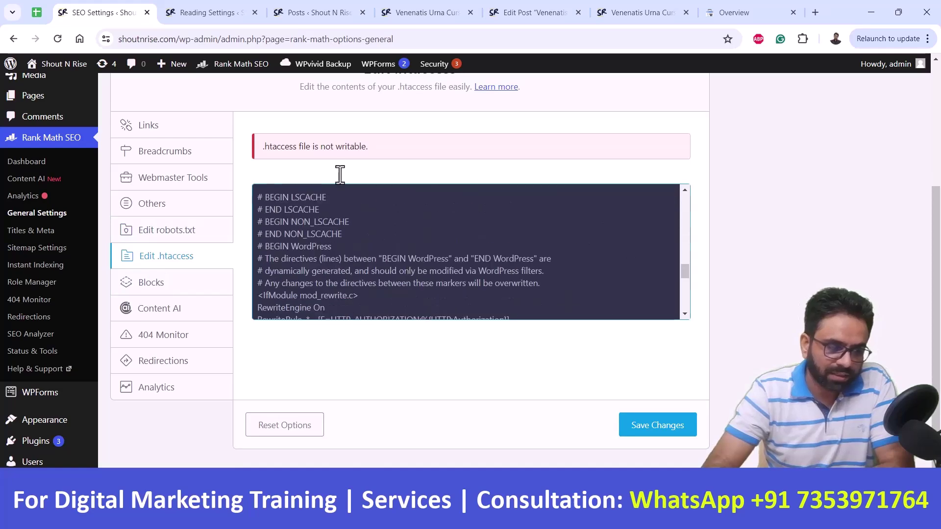
left_click_drag(325, 146, 376, 142)
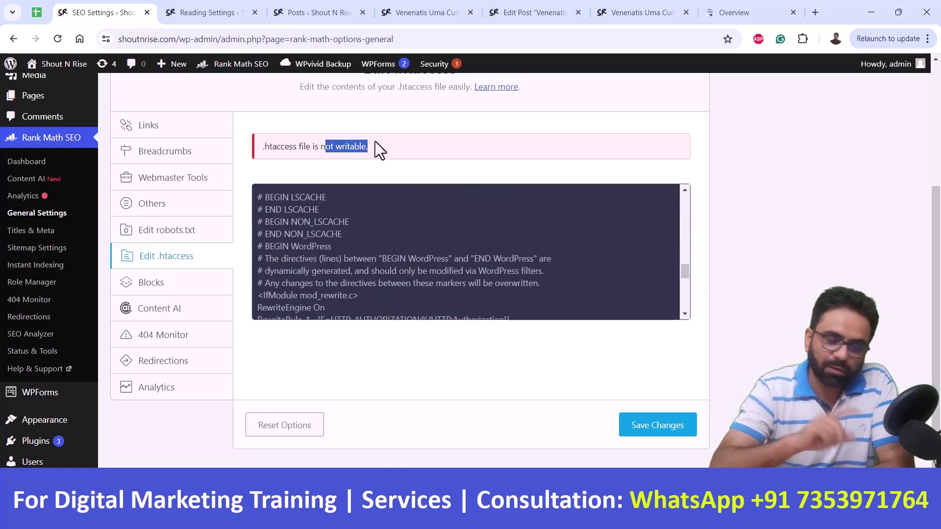
scroll(392, 245, "down", 5)
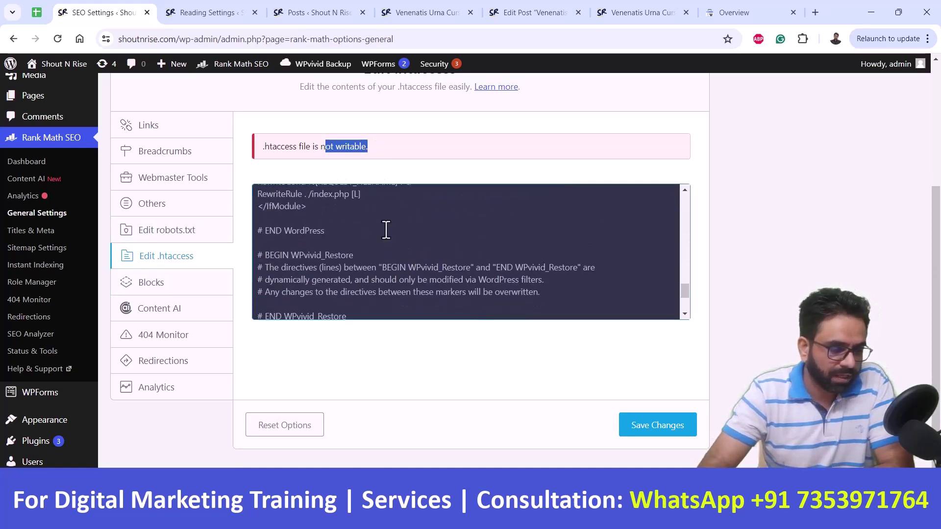
scroll(397, 251, "down", 2)
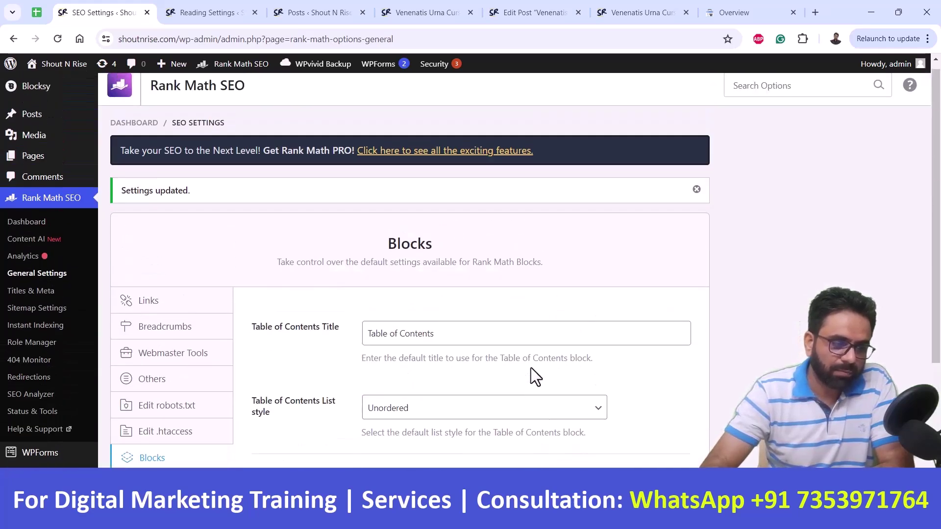
Step: Open Rank Math's Blocks settings and review the table of contents title, list style choices and heading exclusions
scroll(530, 368, "down", 1)
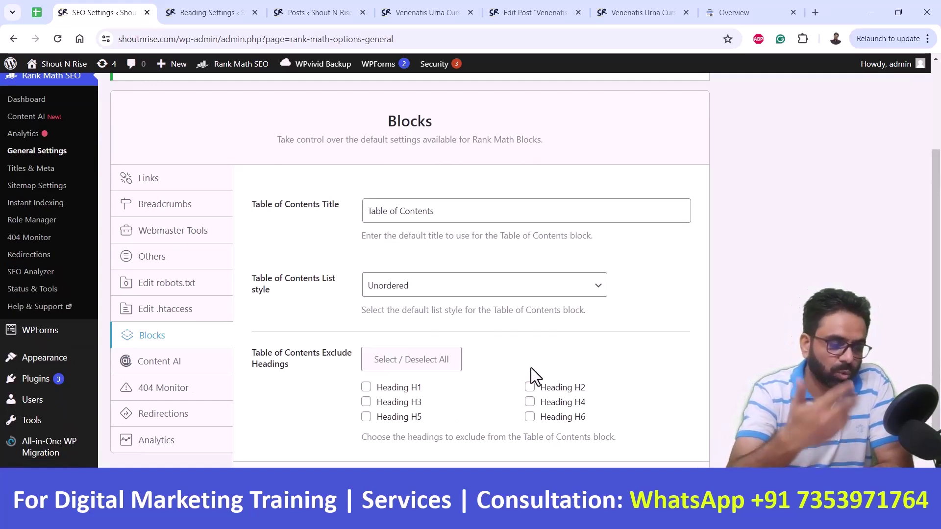
triple_click(484, 207)
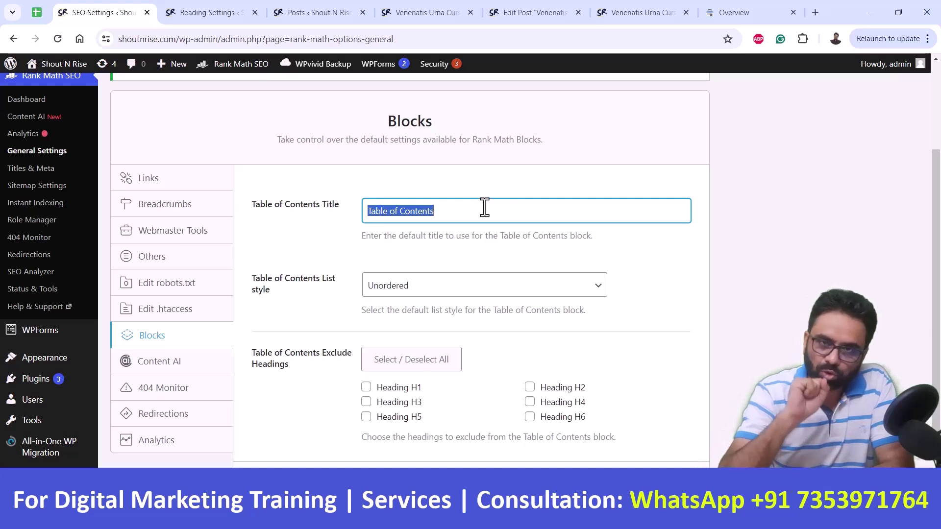
left_click(502, 286)
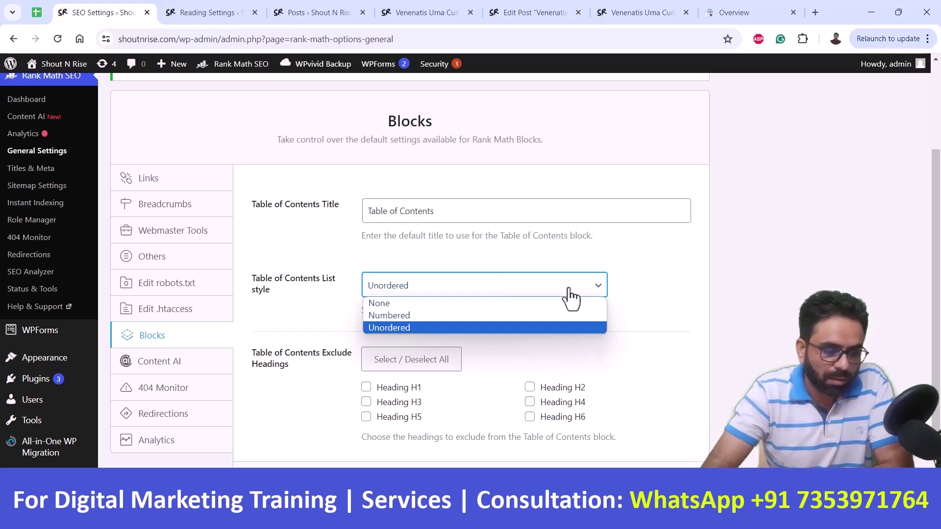
left_click(667, 289)
scroll(411, 287, "down", 1)
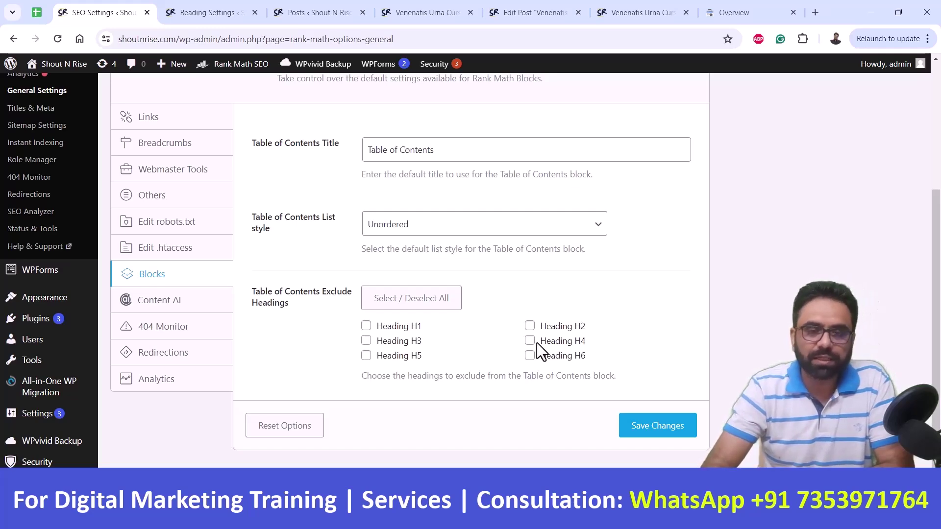
Step: Open Rank Math's Content AI settings and set the default country to United States Of America
left_click(160, 301)
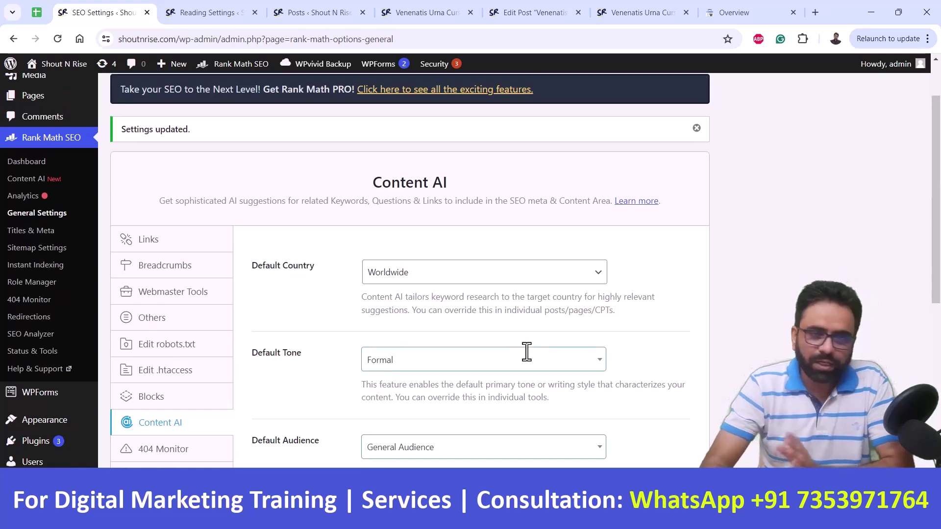
scroll(527, 352, "down", 4)
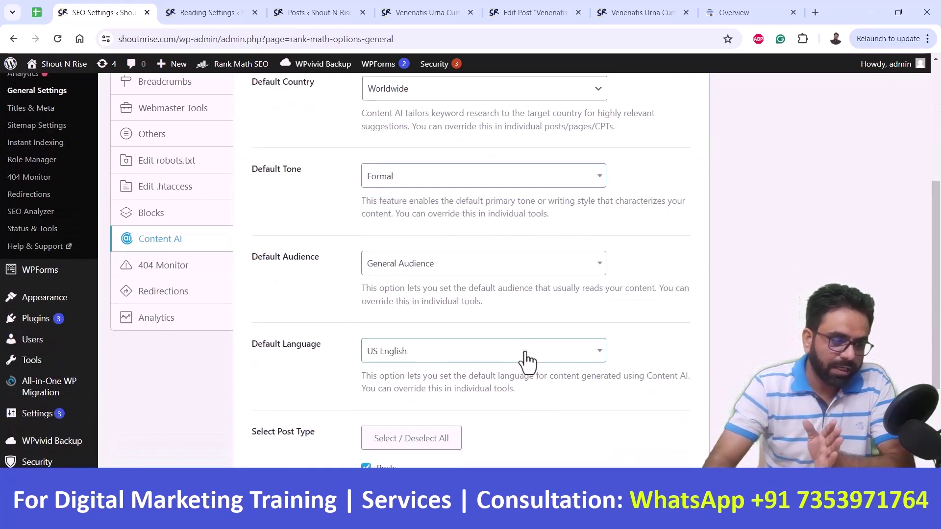
scroll(526, 361, "up", 2)
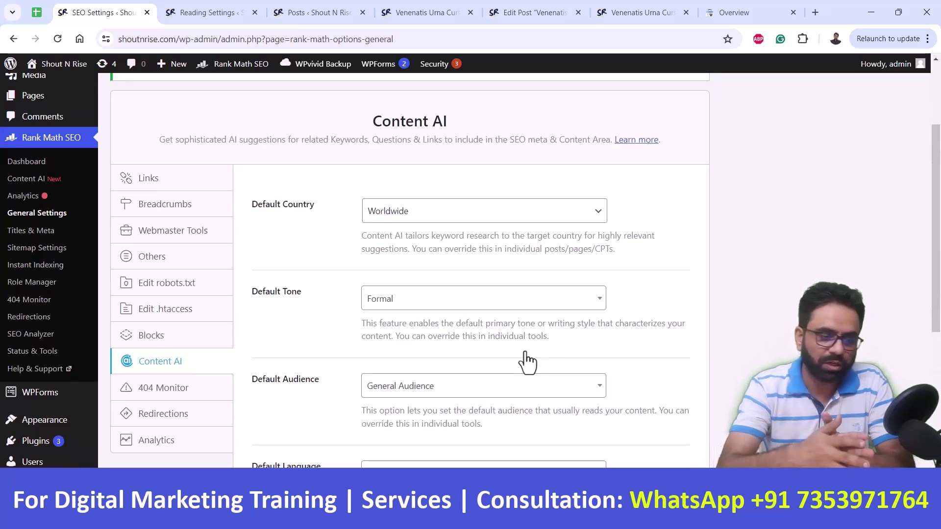
left_click(556, 220)
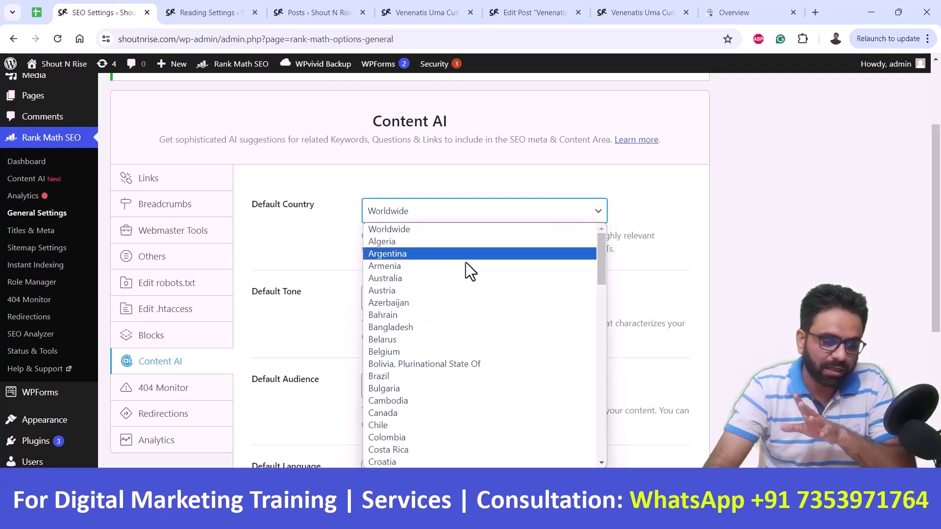
type("un")
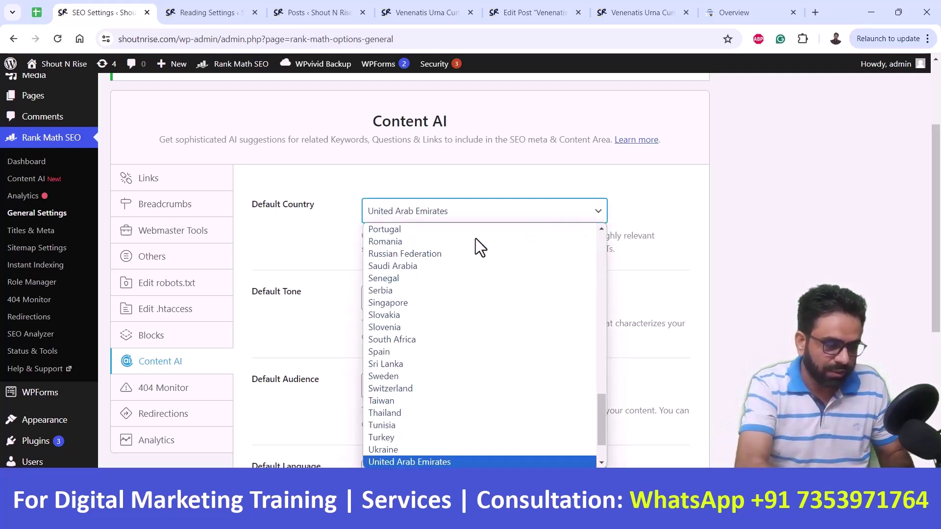
scroll(455, 390, "down", 2)
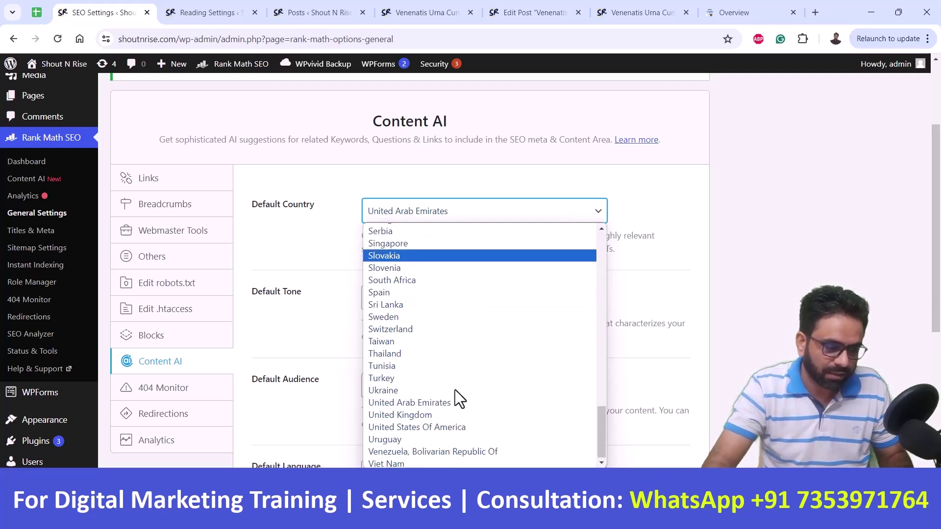
left_click(437, 425)
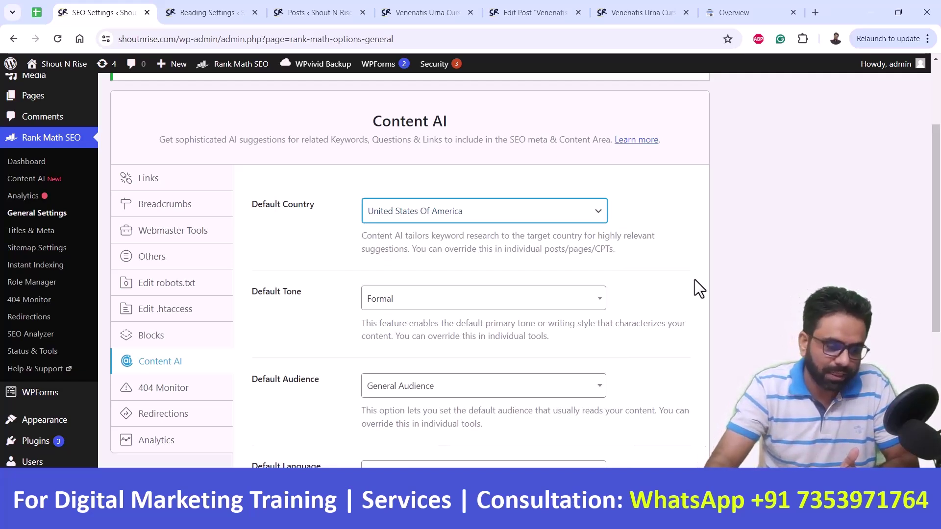
Step: Browse the default tone and default audience choices in the Content AI settings, leaving both selections as they are
left_click(588, 299)
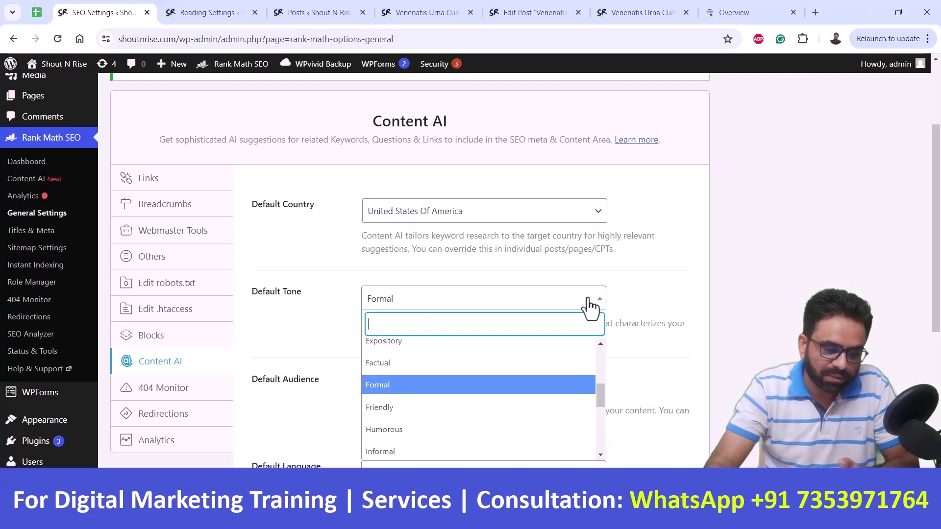
left_click(639, 290)
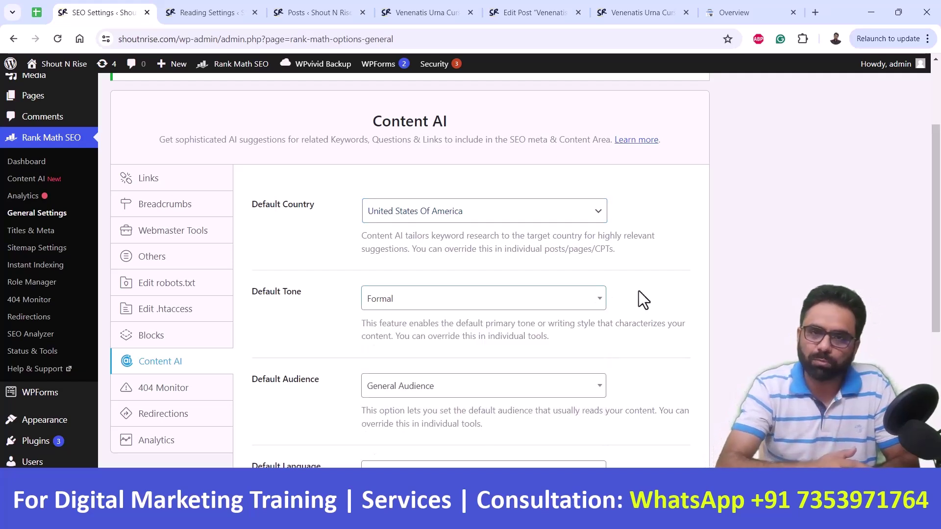
scroll(639, 294, "down", 3)
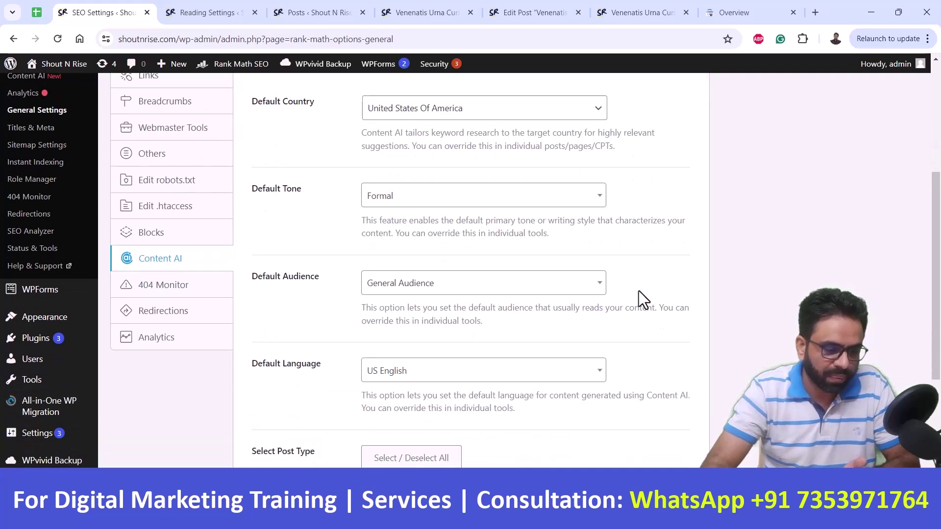
left_click(585, 273)
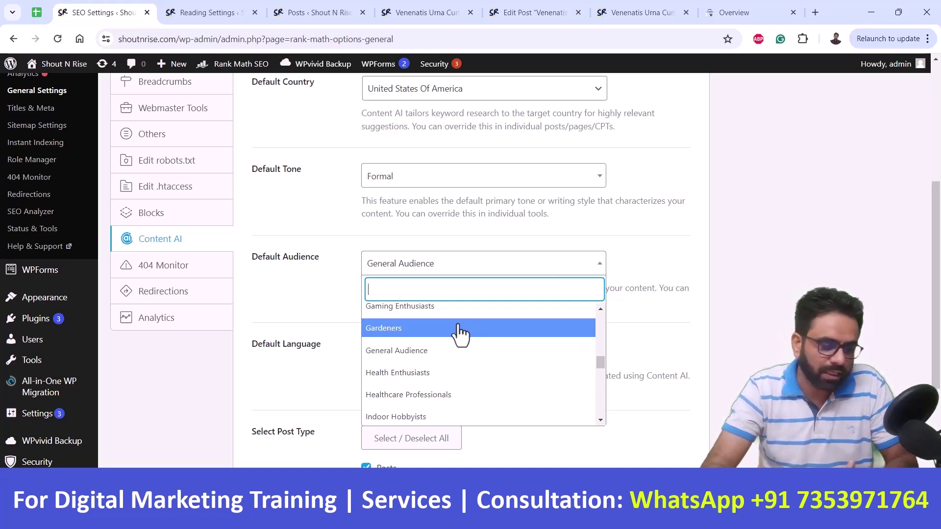
scroll(456, 345, "down", 4)
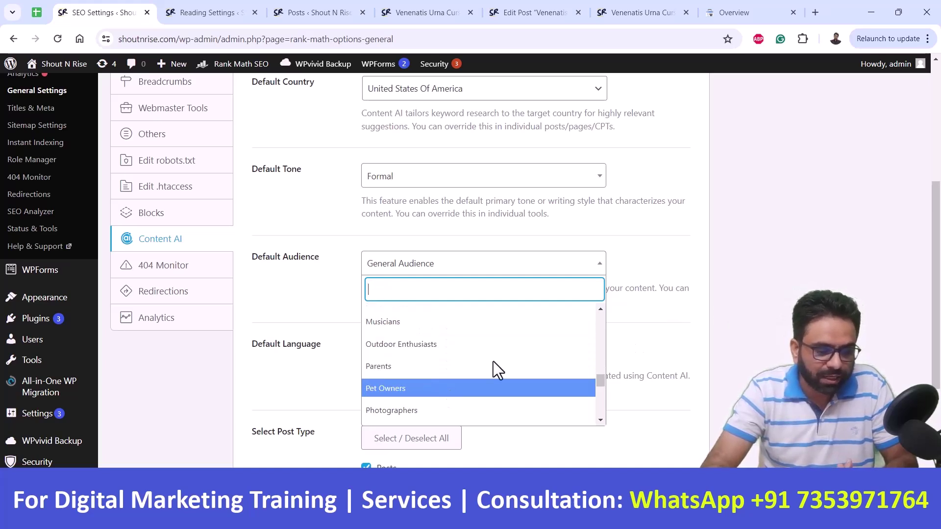
scroll(494, 372, "down", 5)
left_click(762, 272)
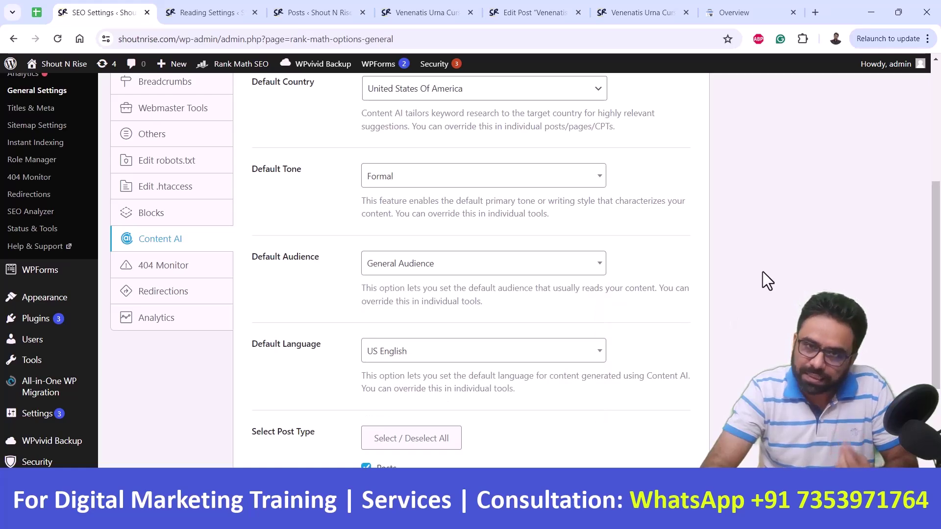
Step: Review Content AI's default language, the post types it applies to and the remaining credits
scroll(762, 272, "down", 3)
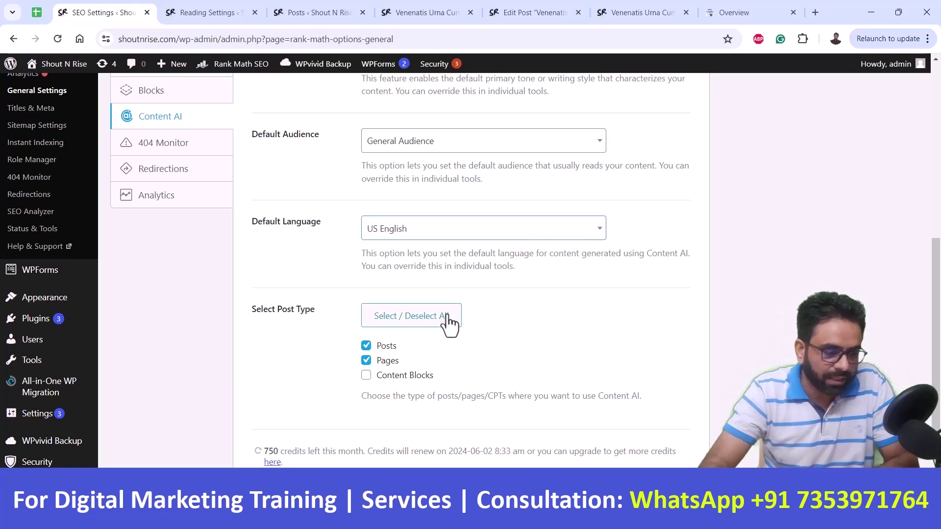
left_click(366, 361)
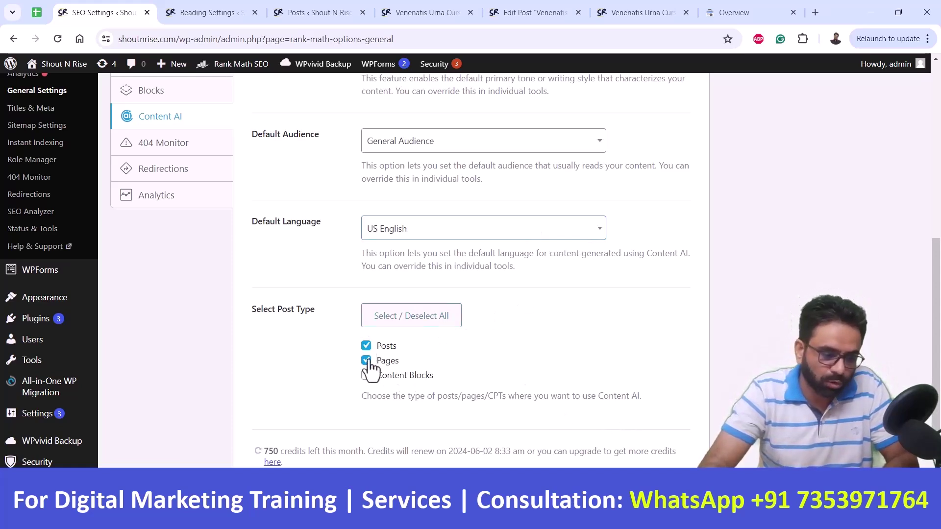
scroll(540, 342, "down", 2)
scroll(490, 301, "up", 9)
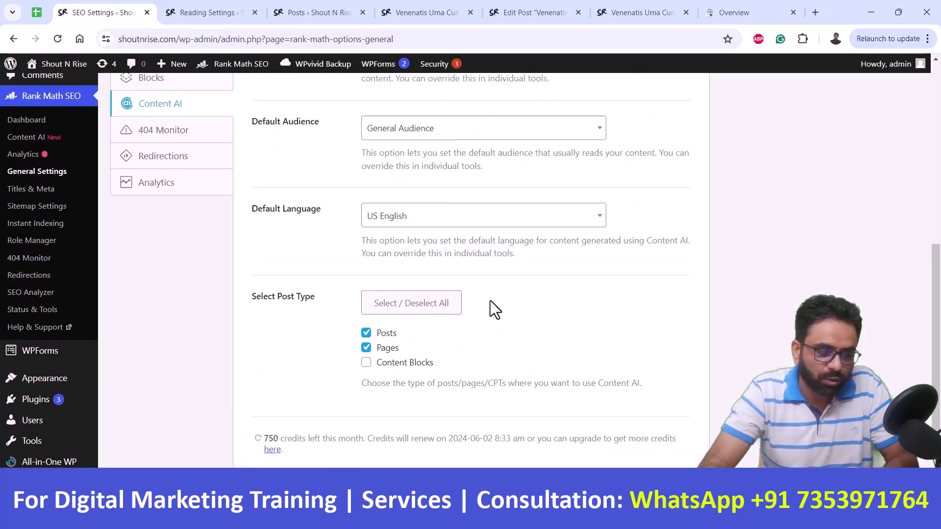
scroll(490, 301, "down", 5)
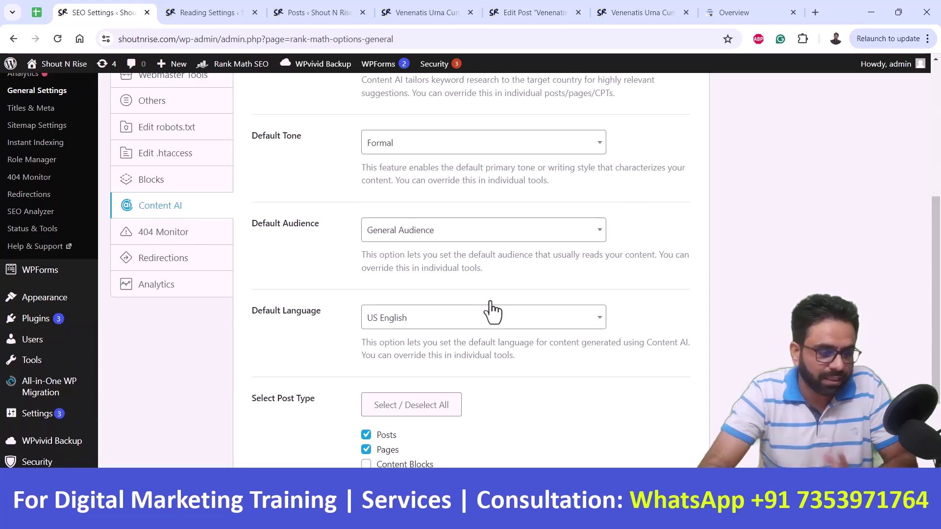
Step: Open the 404 Monitor settings and set the log limit to 99
left_click(183, 237)
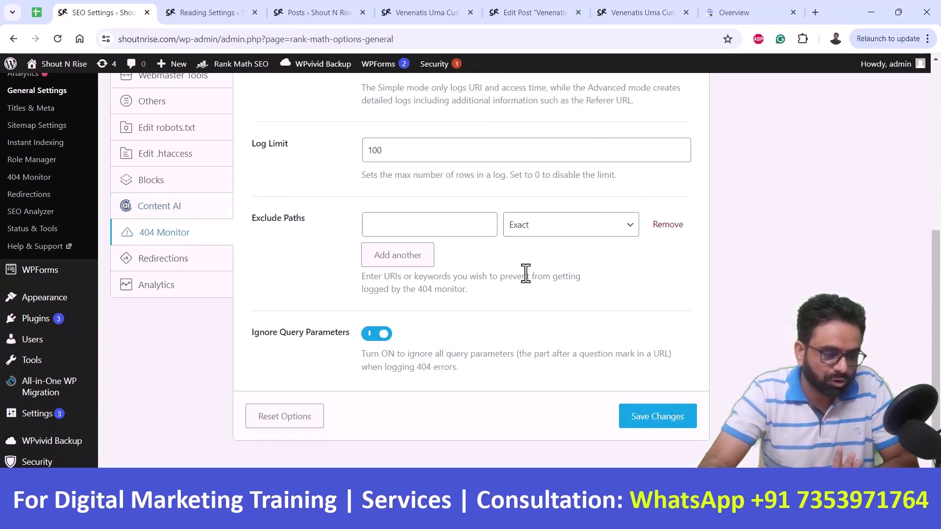
scroll(525, 272, "up", 4)
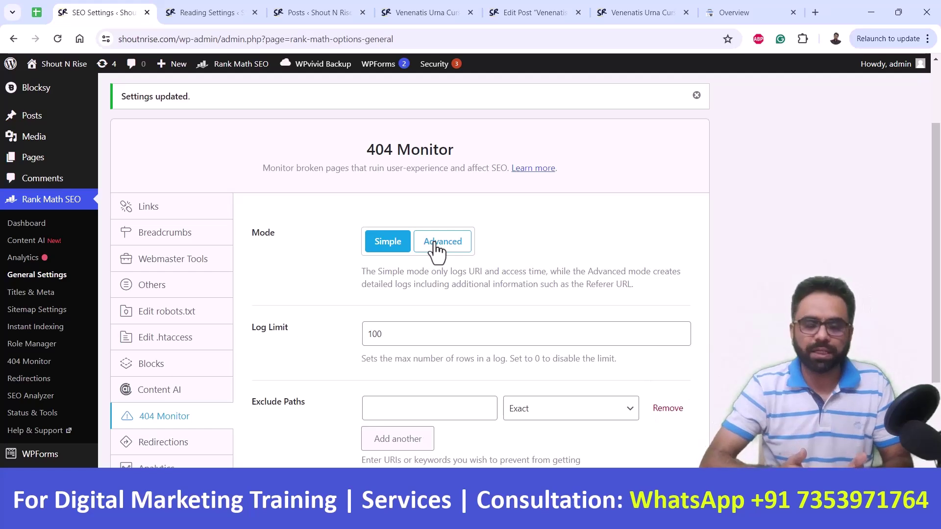
left_click(425, 328)
scroll(426, 328, "down", 2)
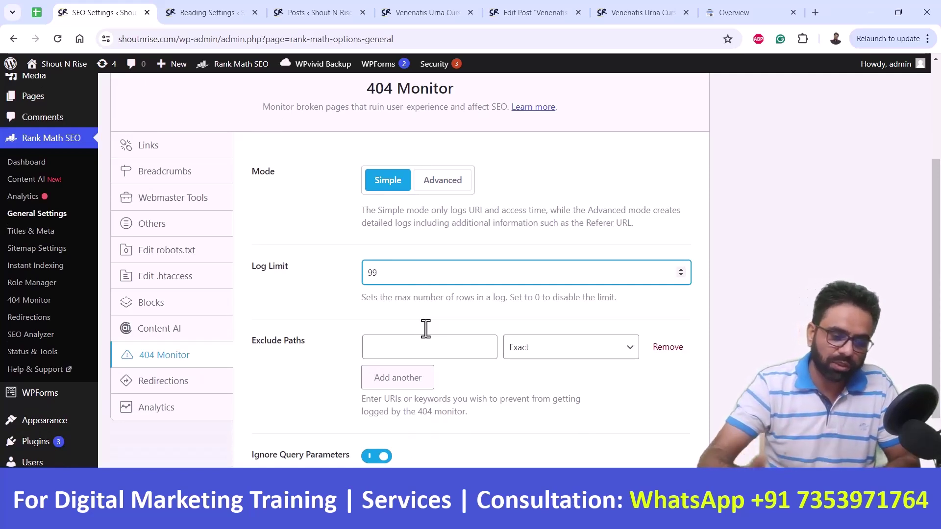
scroll(426, 328, "down", 3)
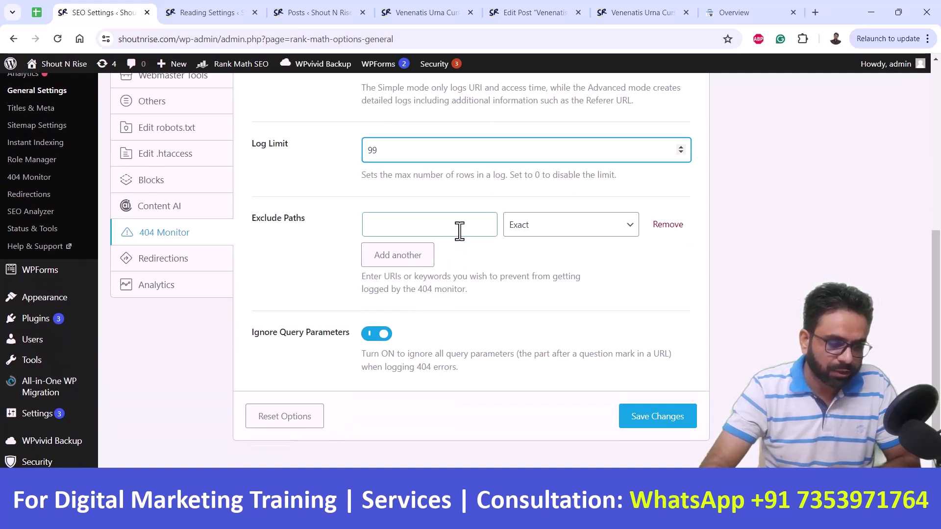
Step: Examine the 404 Monitor's Exclude Paths field and read the description of Ignore Query Parameters
left_click(457, 227)
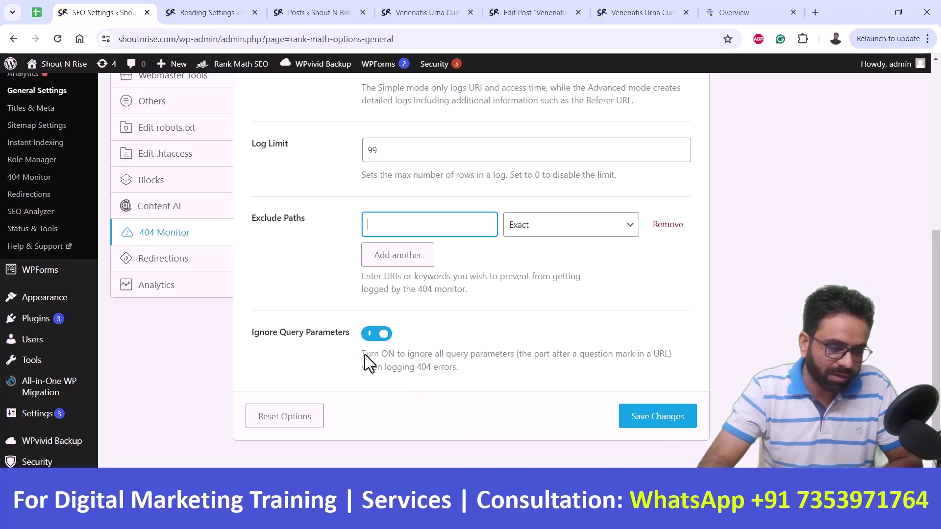
left_click_drag(365, 354, 659, 355)
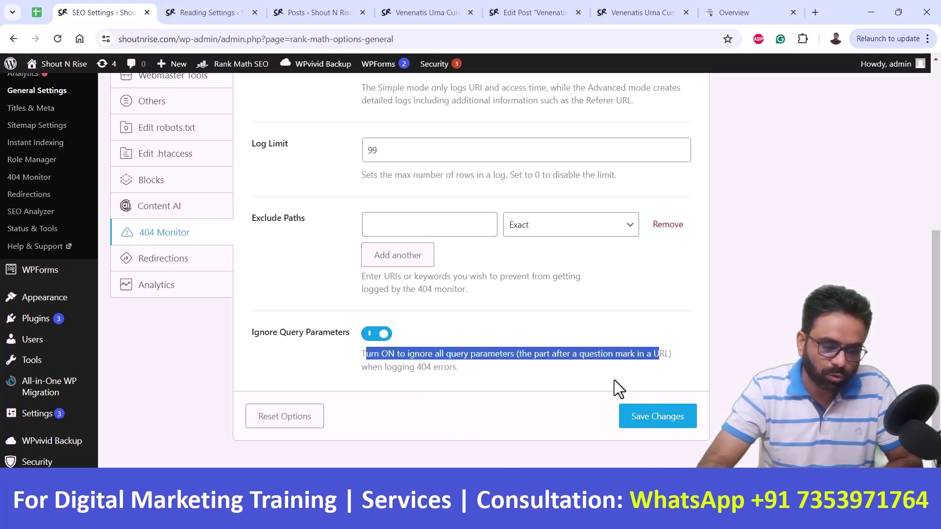
left_click(614, 380)
left_click_drag(565, 356, 678, 358)
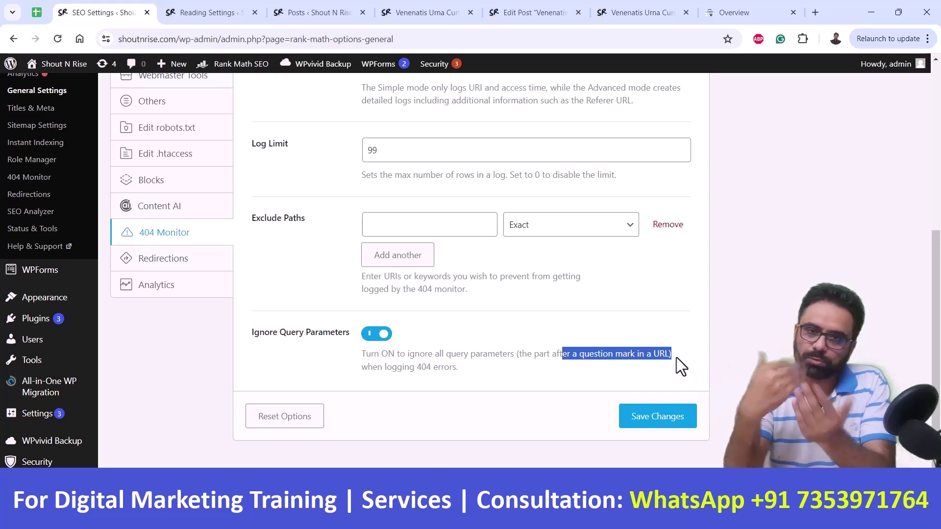
Step: Open Rank Math's Redirections settings and examine the Fallback Behavior options
left_click(213, 262)
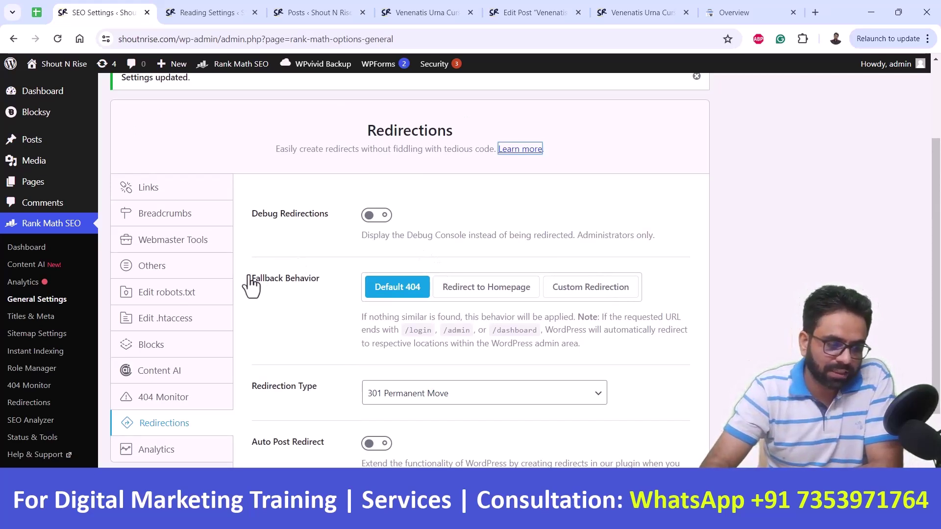
left_click(319, 277)
triple_click(319, 276)
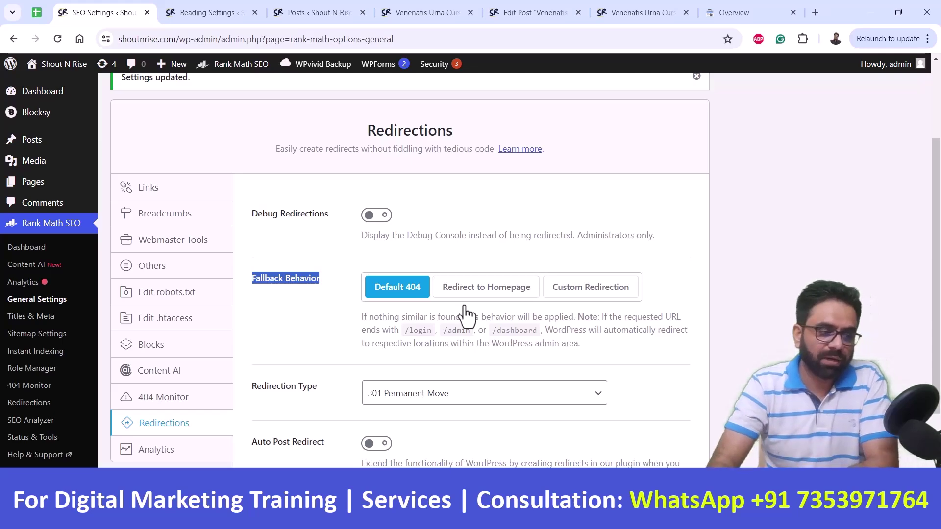
Step: Load the nonexistent address shoutnrise.com/abs on the live site to see the default 404 page
left_click(607, 13)
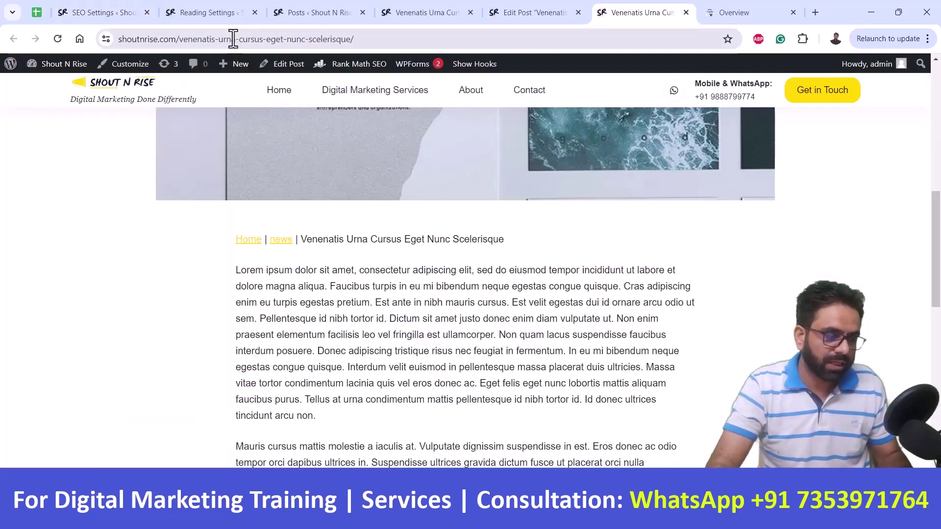
left_click_drag(181, 38, 498, 47)
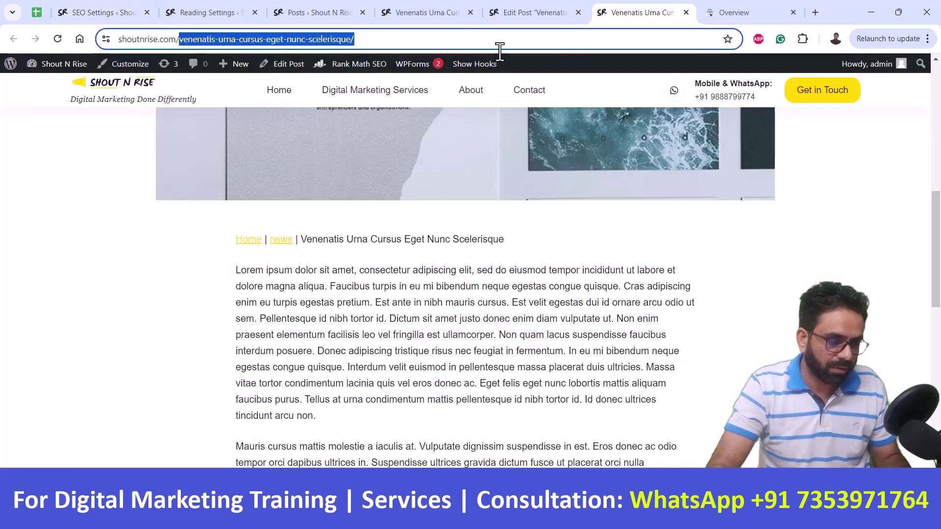
type("abs")
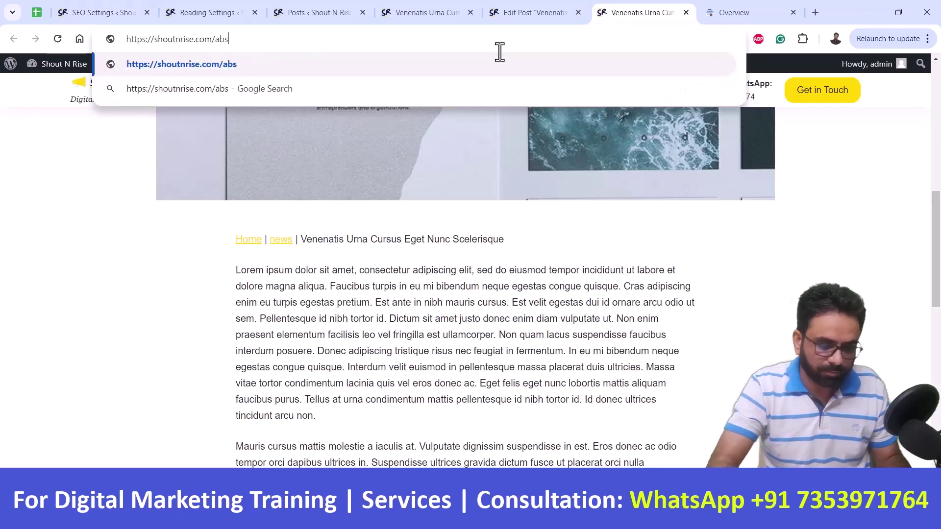
key("Return")
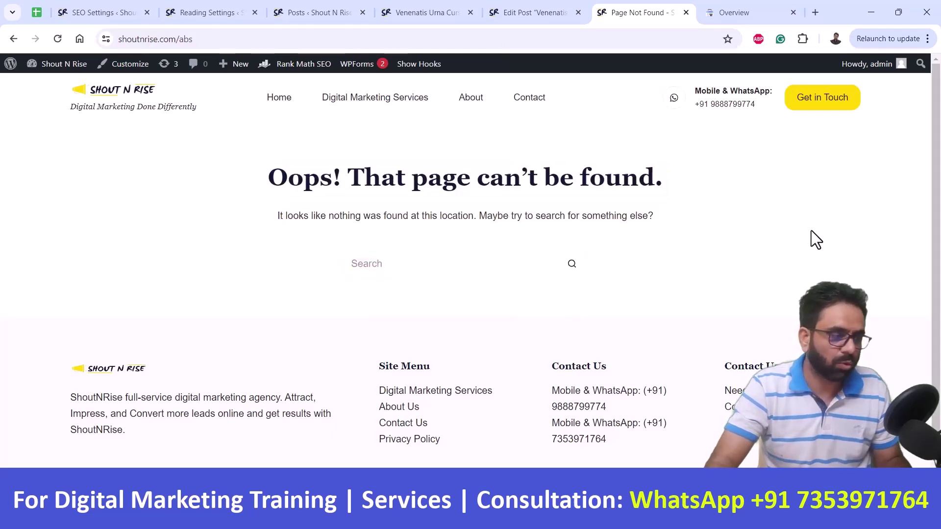
Step: Set the Redirections Fallback Behavior to Redirect to Homepage and save the changes
left_click(118, 11)
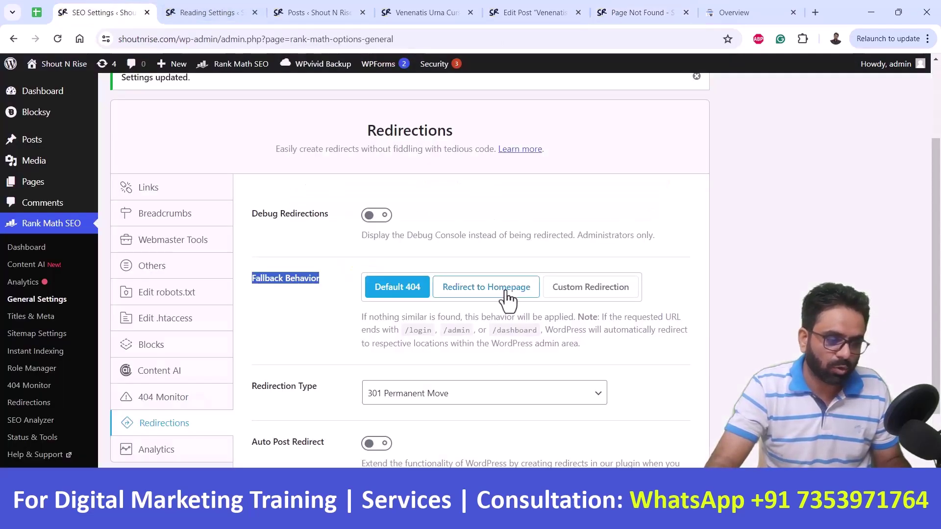
left_click(485, 287)
scroll(627, 338, "down", 3)
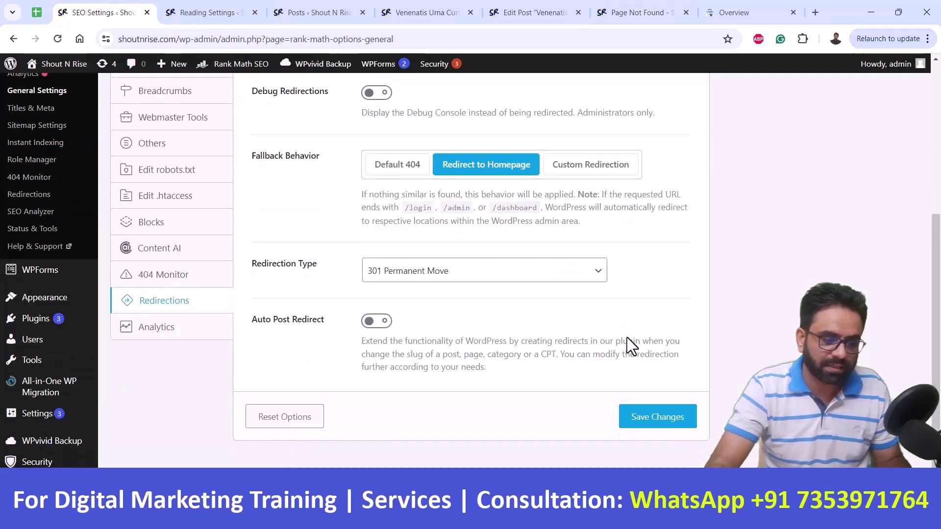
left_click(654, 416)
Step: Reload shoutnrise.com/abs on the live site to test the homepage fallback redirect
left_click(635, 14)
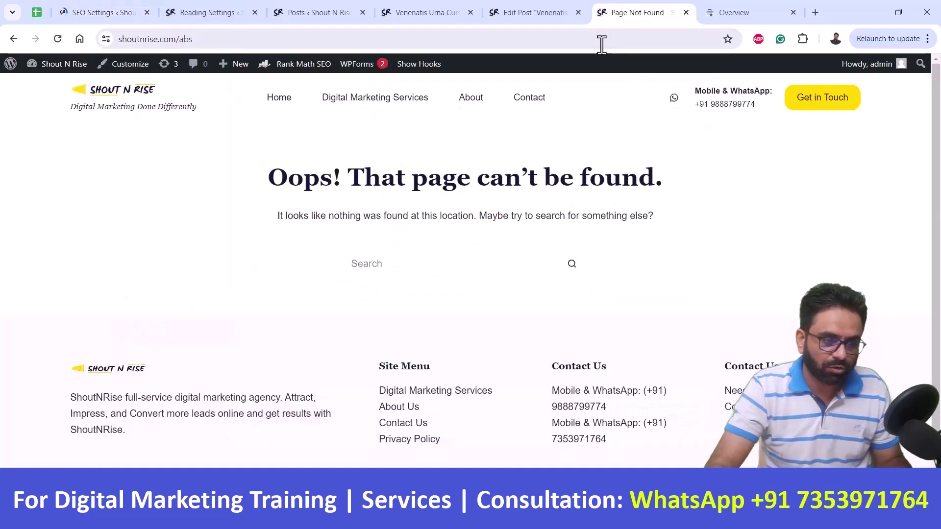
left_click(600, 40)
left_click(601, 39)
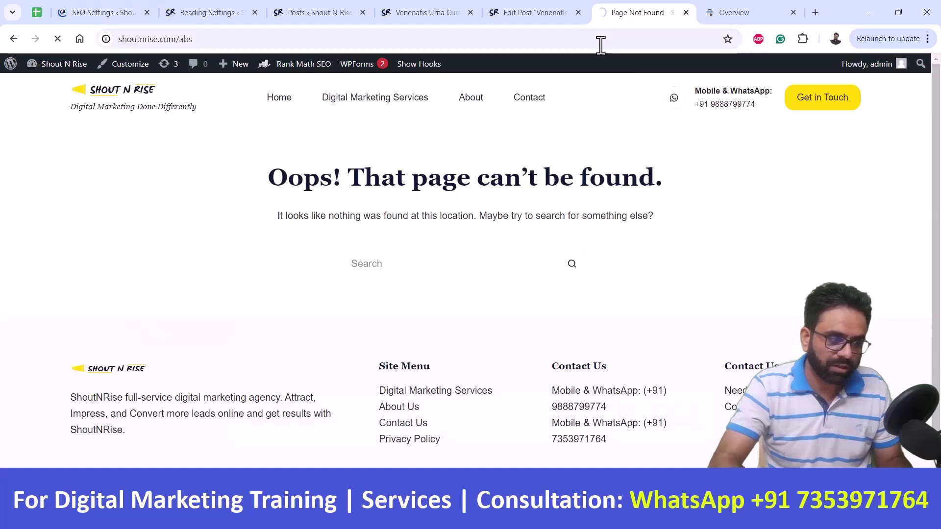
key("BackSpace")
key("BackSpace")
key("BackSpace")
key("BackSpace")
key("Return")
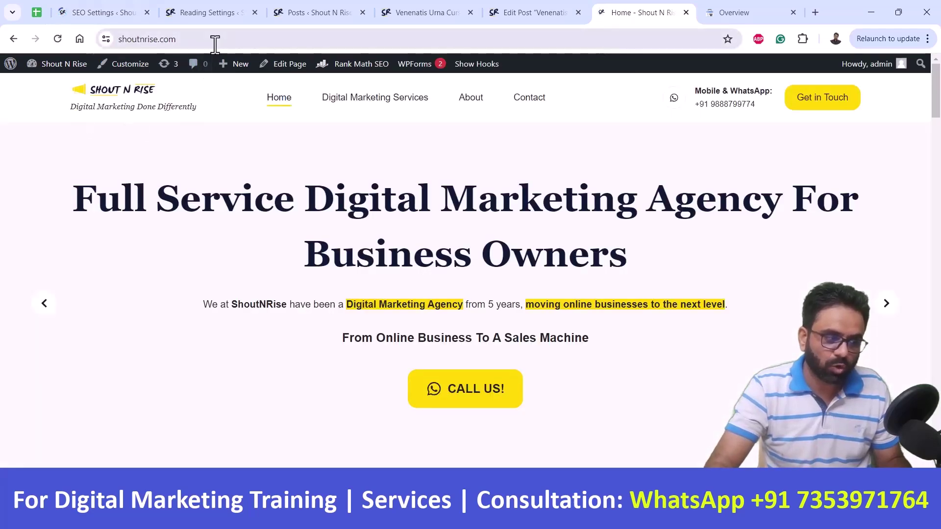
left_click(213, 39)
Step: Return to the Redirections settings, set Fallback Behavior to Custom Redirection and examine the Custom Url field
left_click(106, 9)
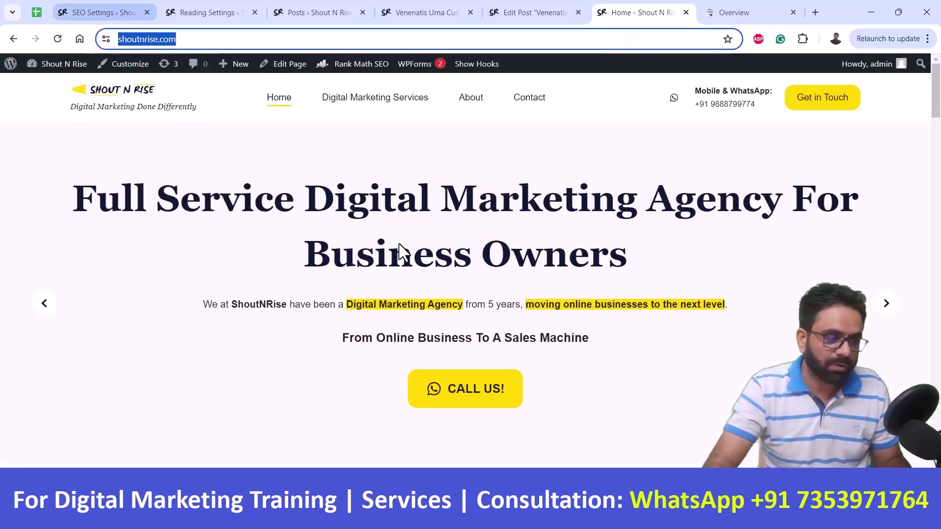
scroll(504, 369, "down", 3)
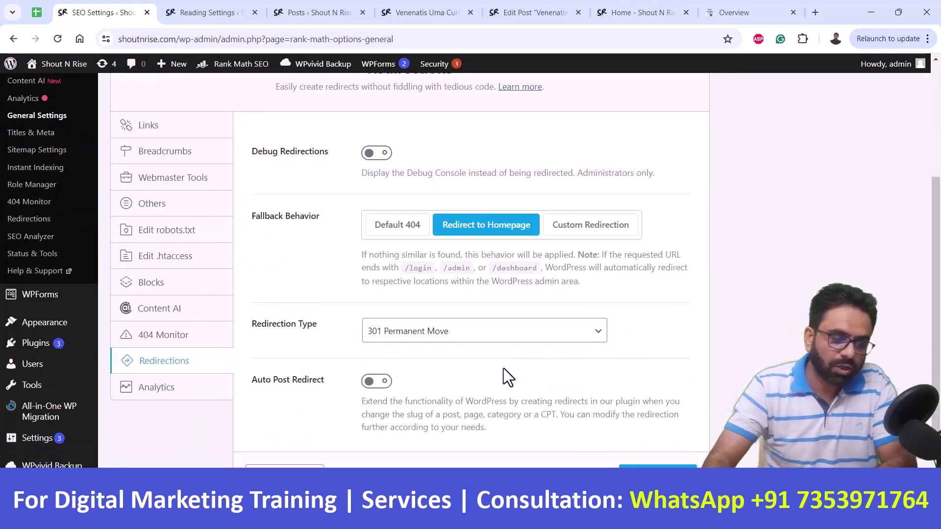
left_click(583, 226)
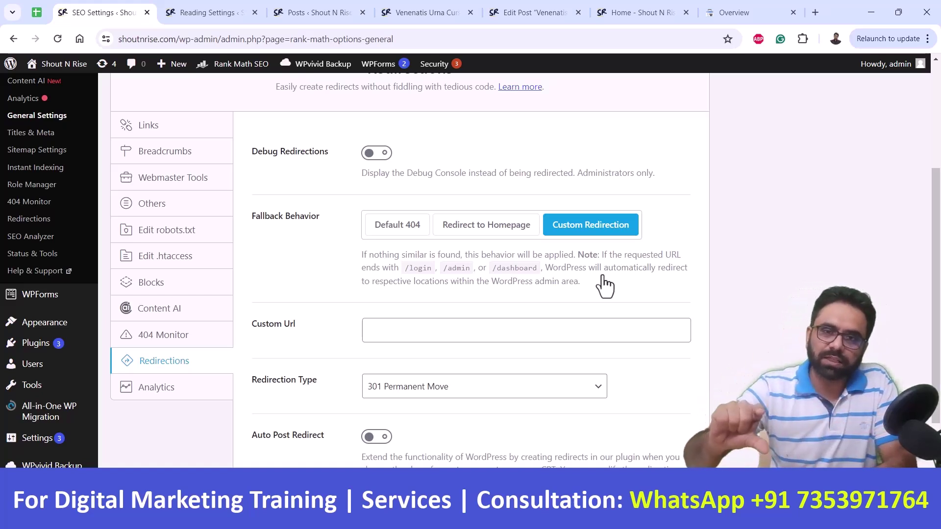
left_click(533, 333)
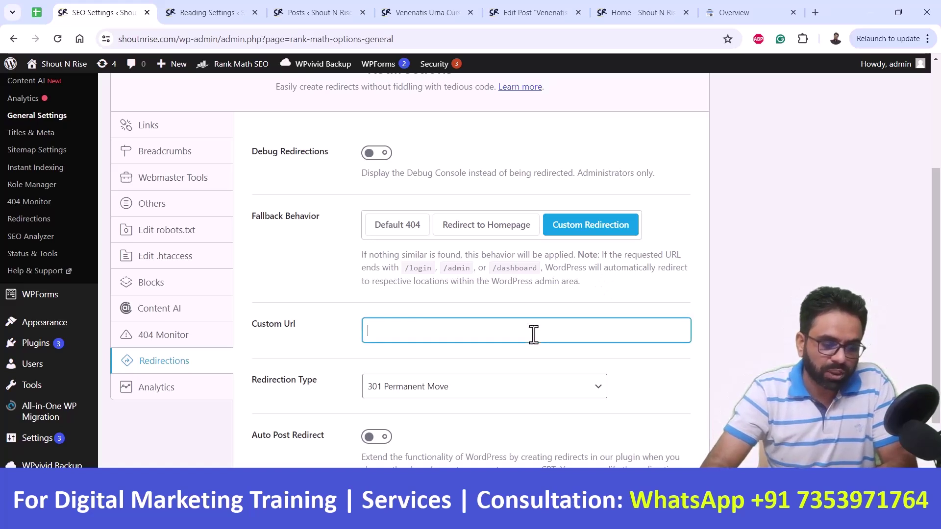
scroll(533, 333, "down", 2)
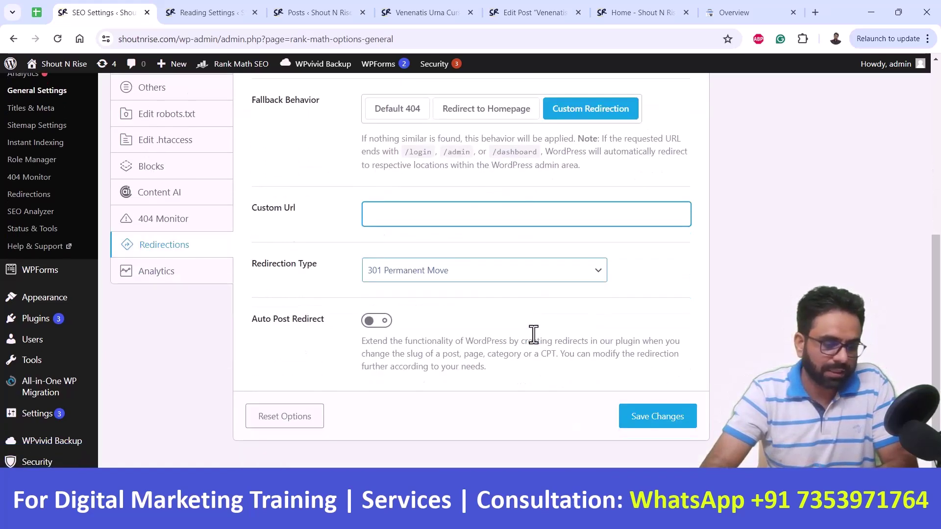
Step: Review the redirection types, keep 301 Permanent Move, enable Auto Post Redirect and save the changes
left_click(492, 284)
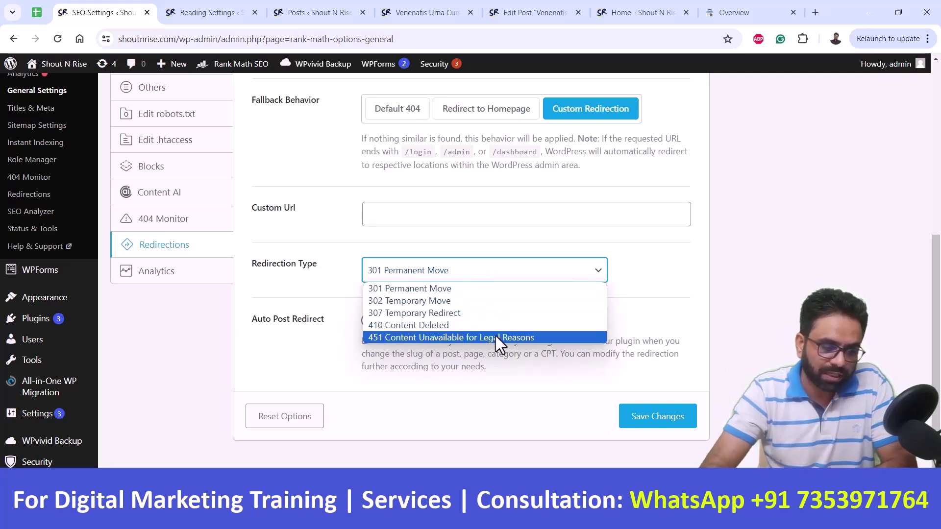
left_click(495, 270)
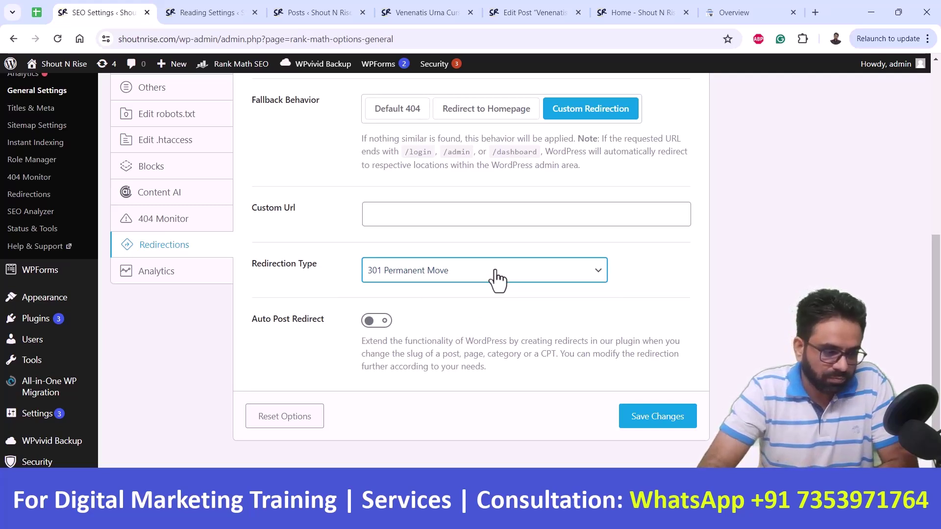
left_click(385, 331)
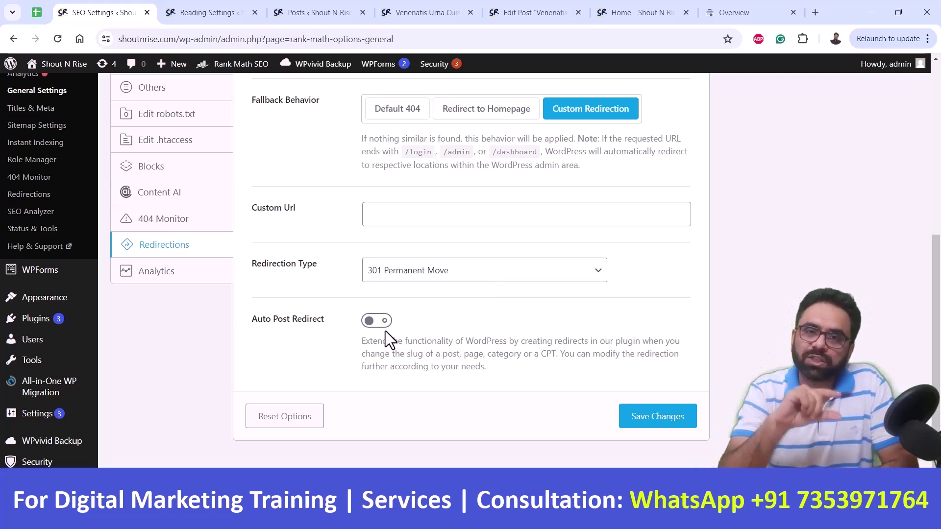
left_click(385, 328)
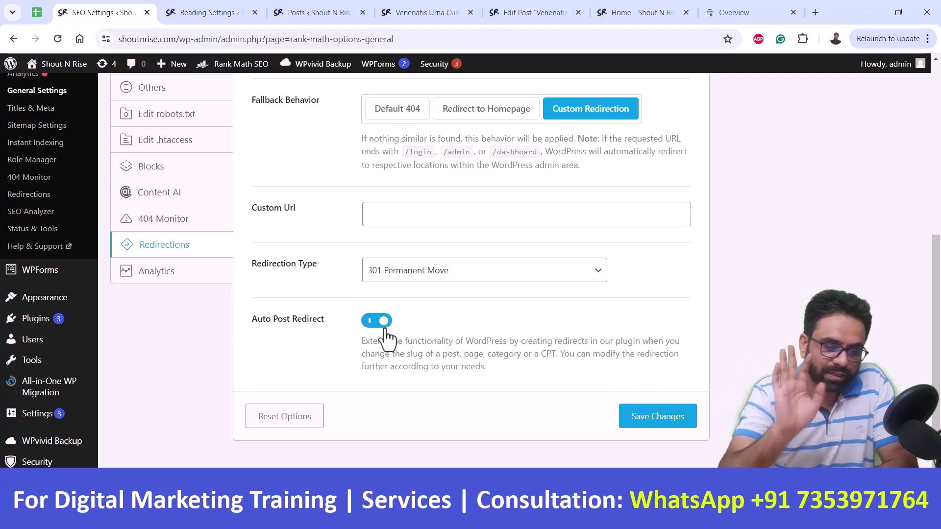
left_click(676, 418)
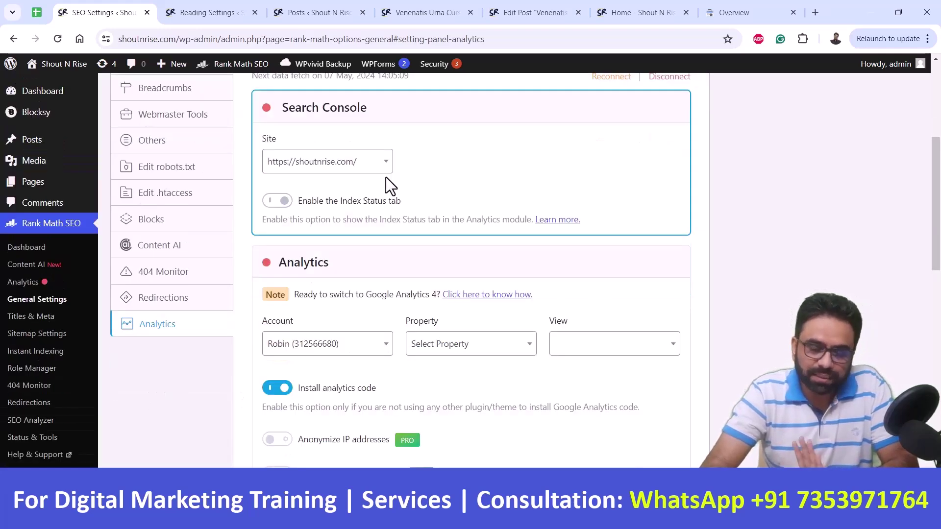
left_click(380, 169)
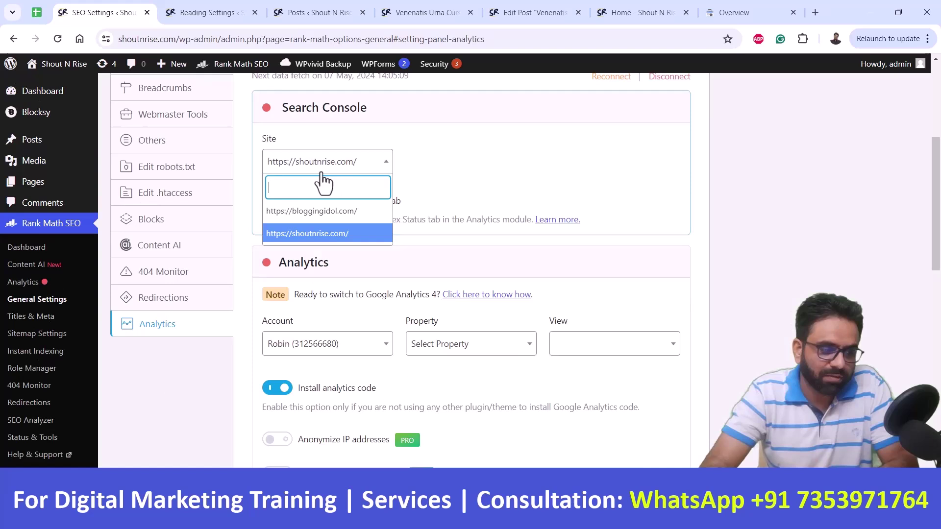
left_click(329, 235)
scroll(610, 333, "down", 2)
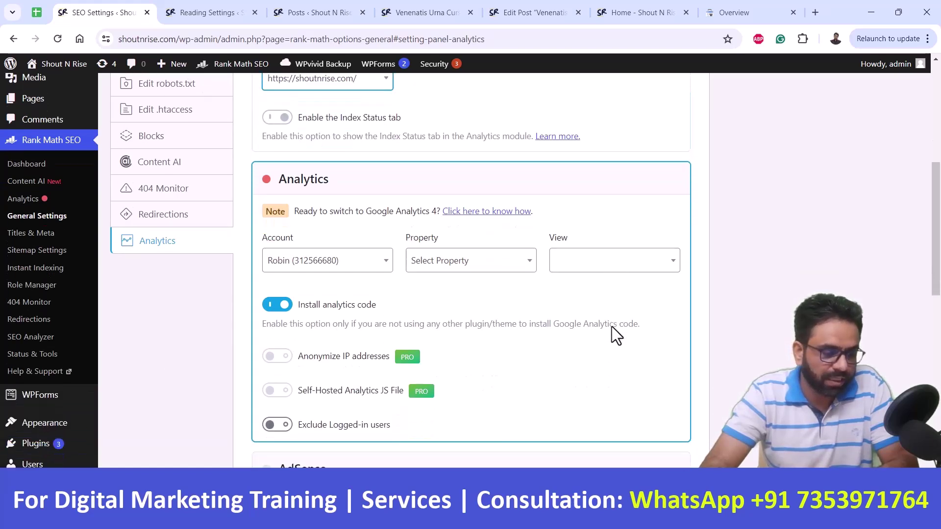
left_click_drag(296, 178, 621, 173)
left_click(622, 173)
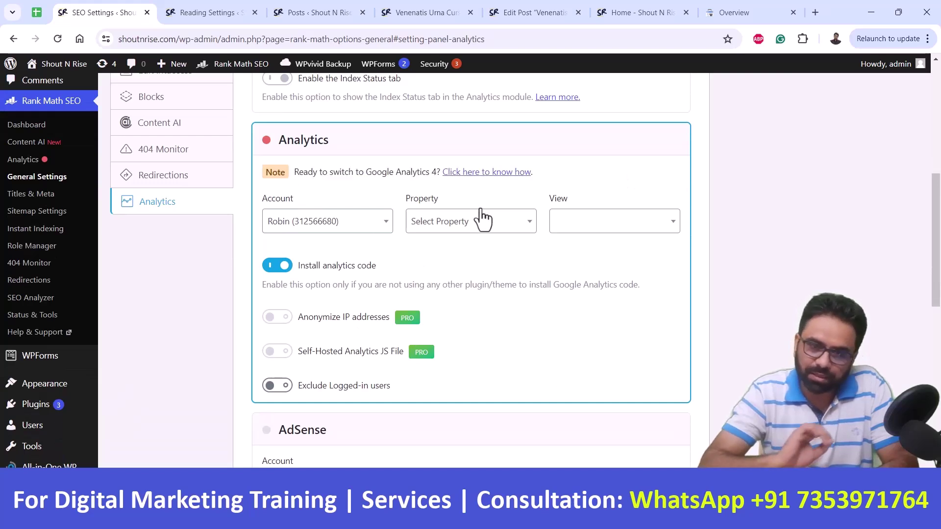
left_click(378, 227)
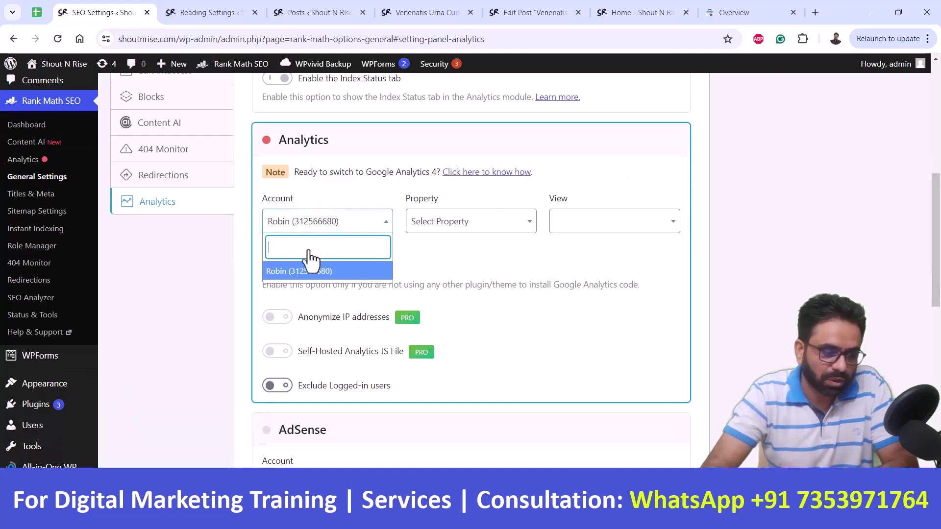
left_click(466, 228)
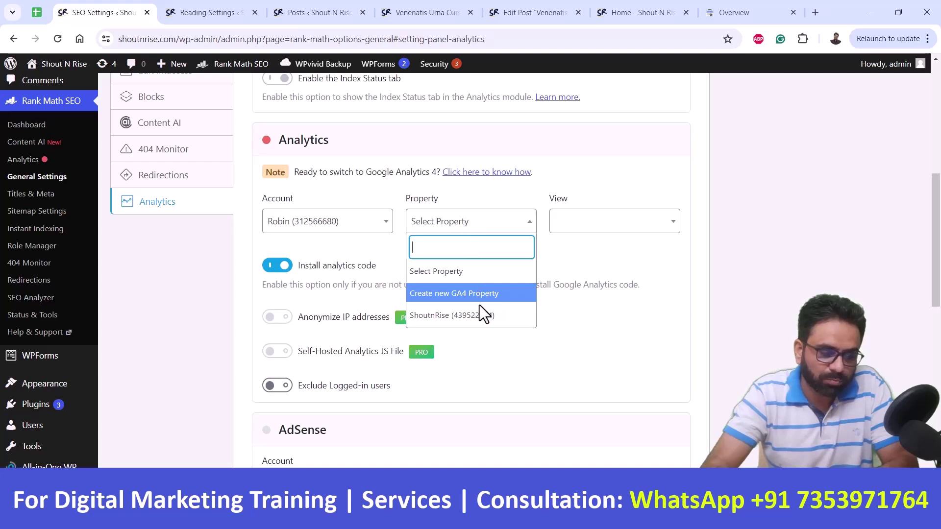
left_click(482, 317)
left_click(647, 215)
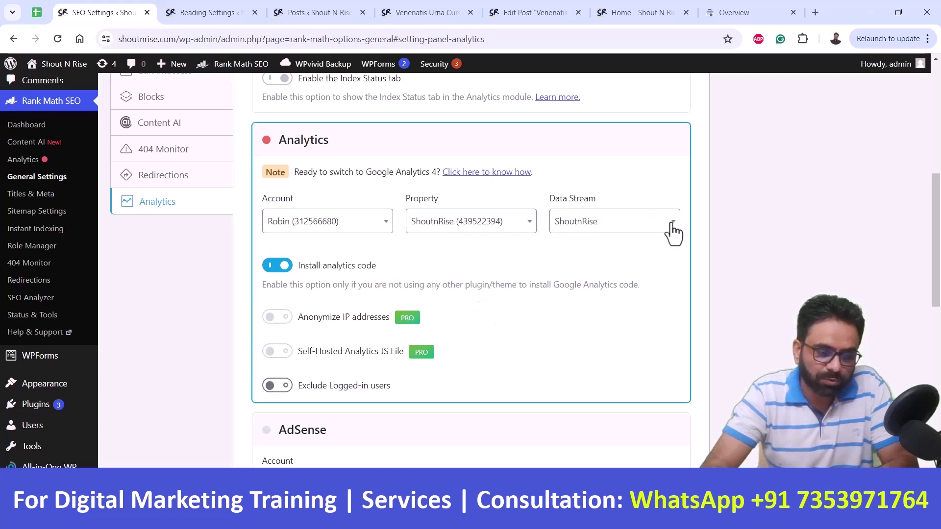
left_click_drag(549, 198, 607, 199)
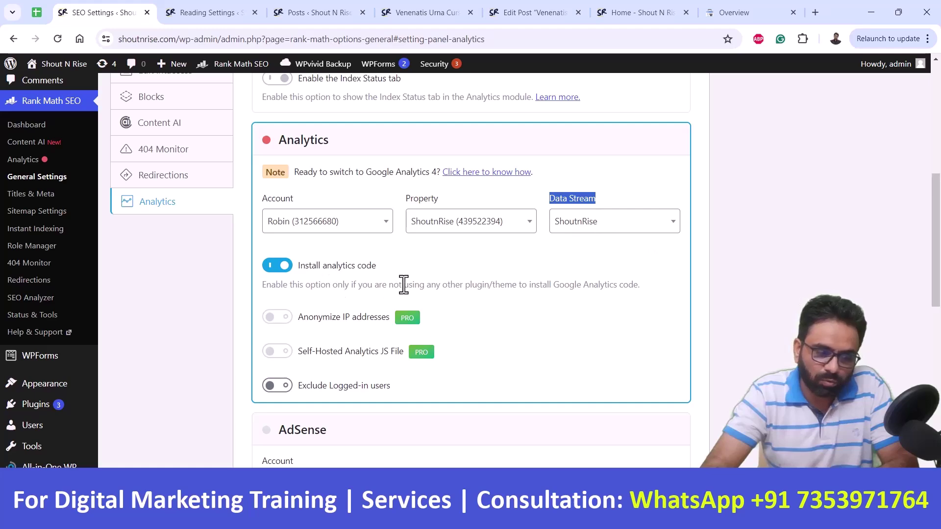
Step: Review the remaining Analytics options and save the Search Console and Google Analytics selections
scroll(485, 305, "down", 1)
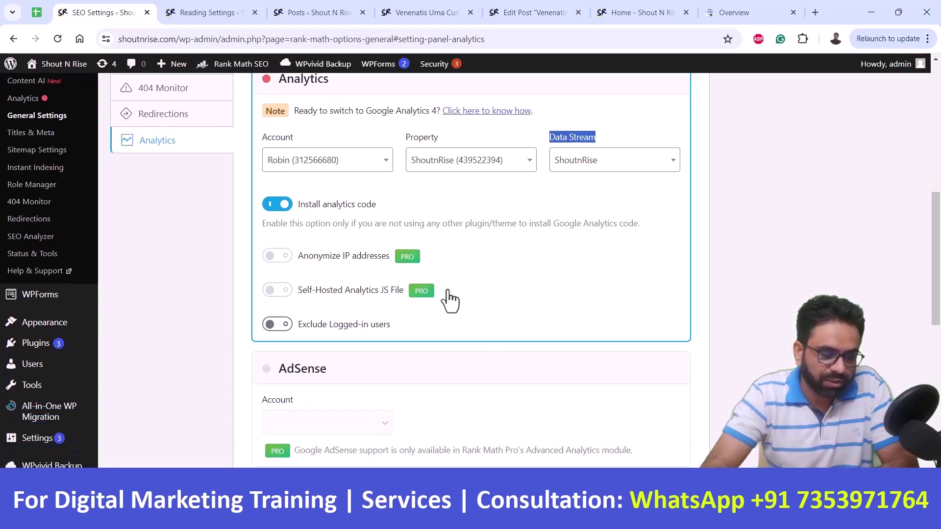
scroll(565, 310, "down", 3)
scroll(566, 316, "down", 6)
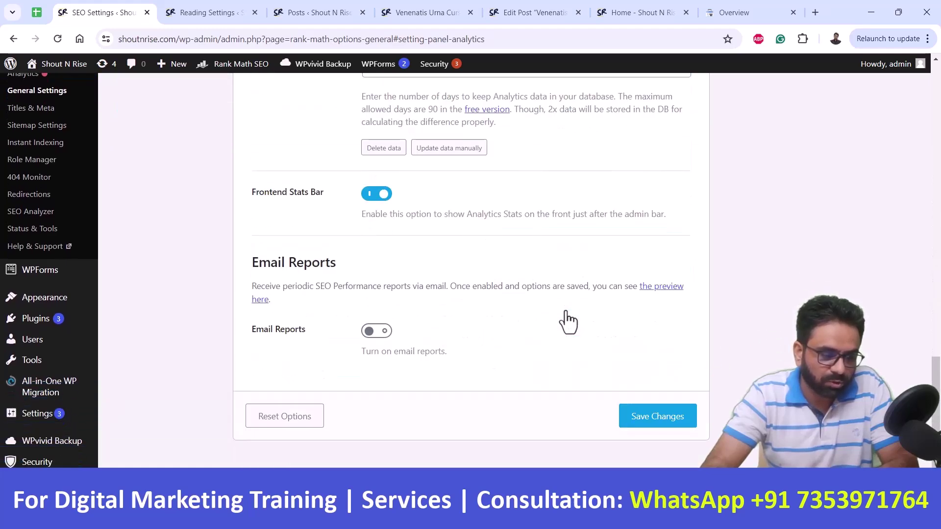
left_click(670, 427)
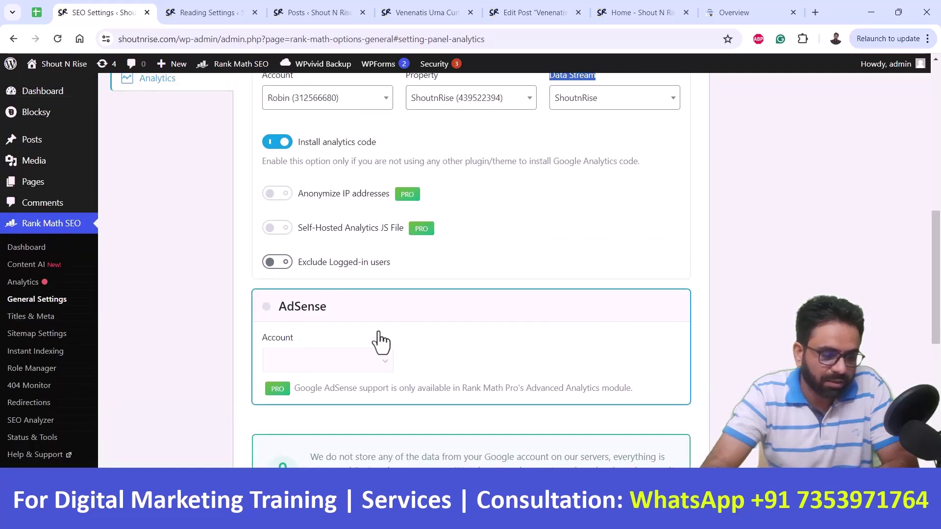
Step: Turn on Email Reports in the Analytics settings and check the Email Frequency option
scroll(380, 242, "down", 2)
scroll(380, 242, "down", 4)
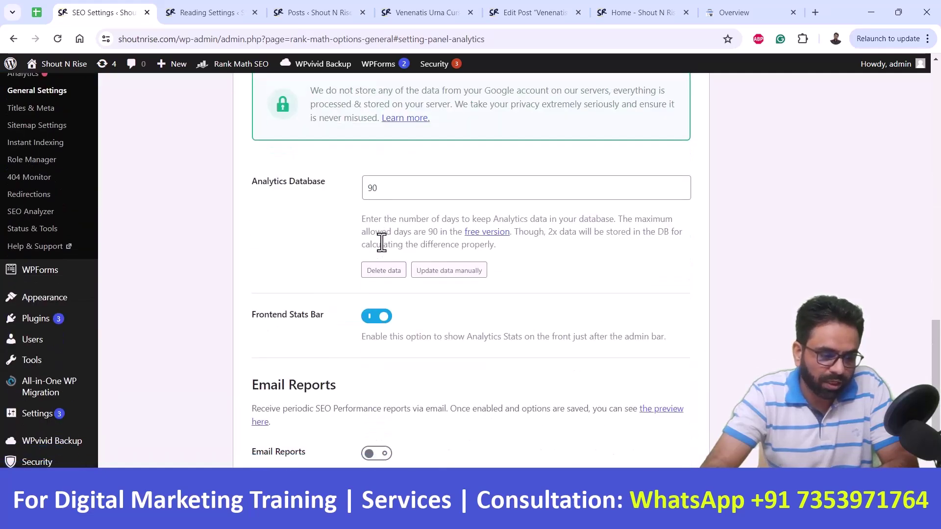
scroll(434, 283, "down", 3)
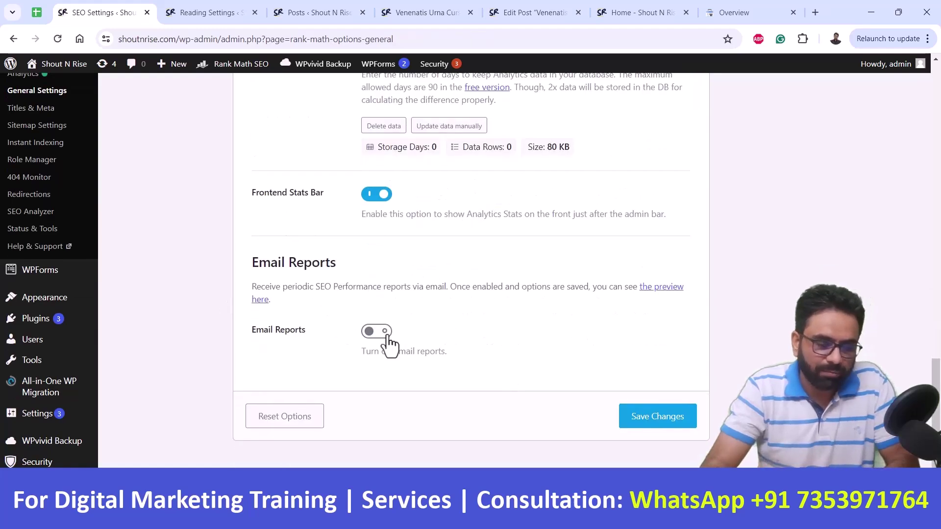
left_click(387, 335)
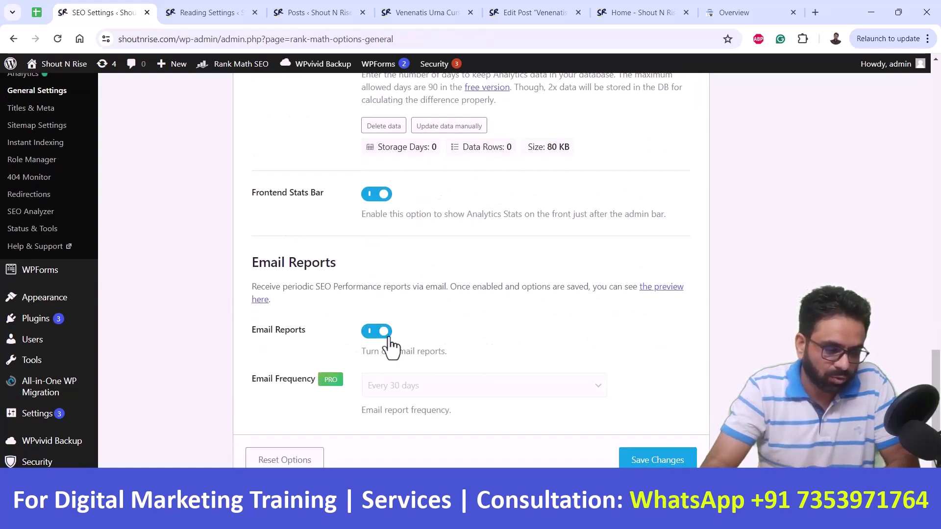
triple_click(324, 381)
left_click(642, 366)
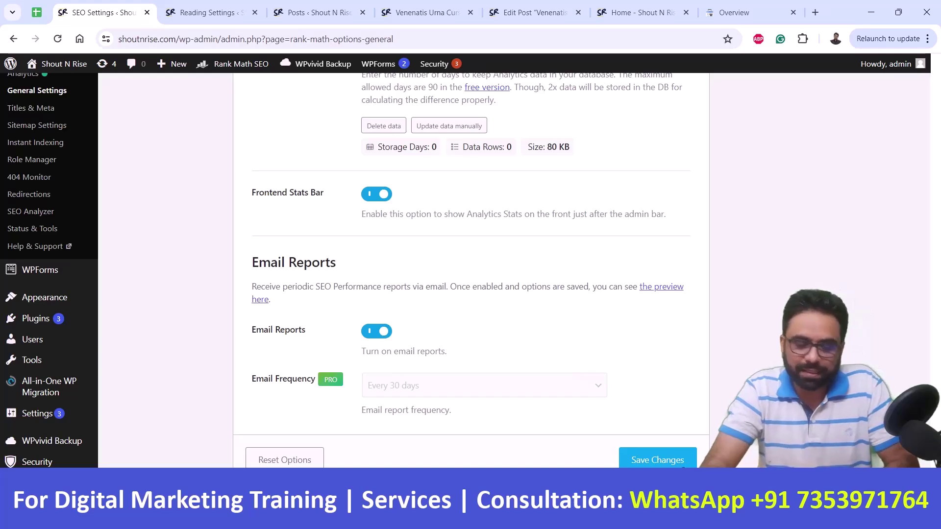
scroll(560, 373, "up", 10)
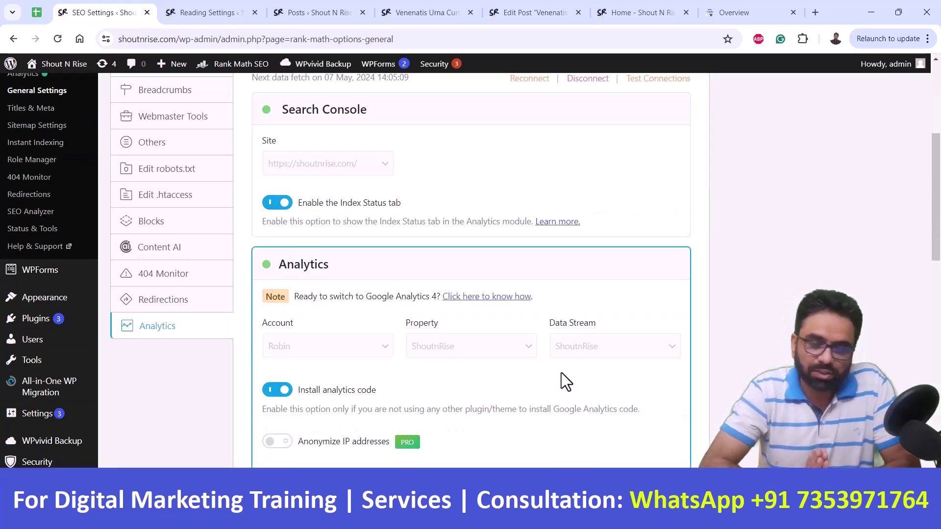